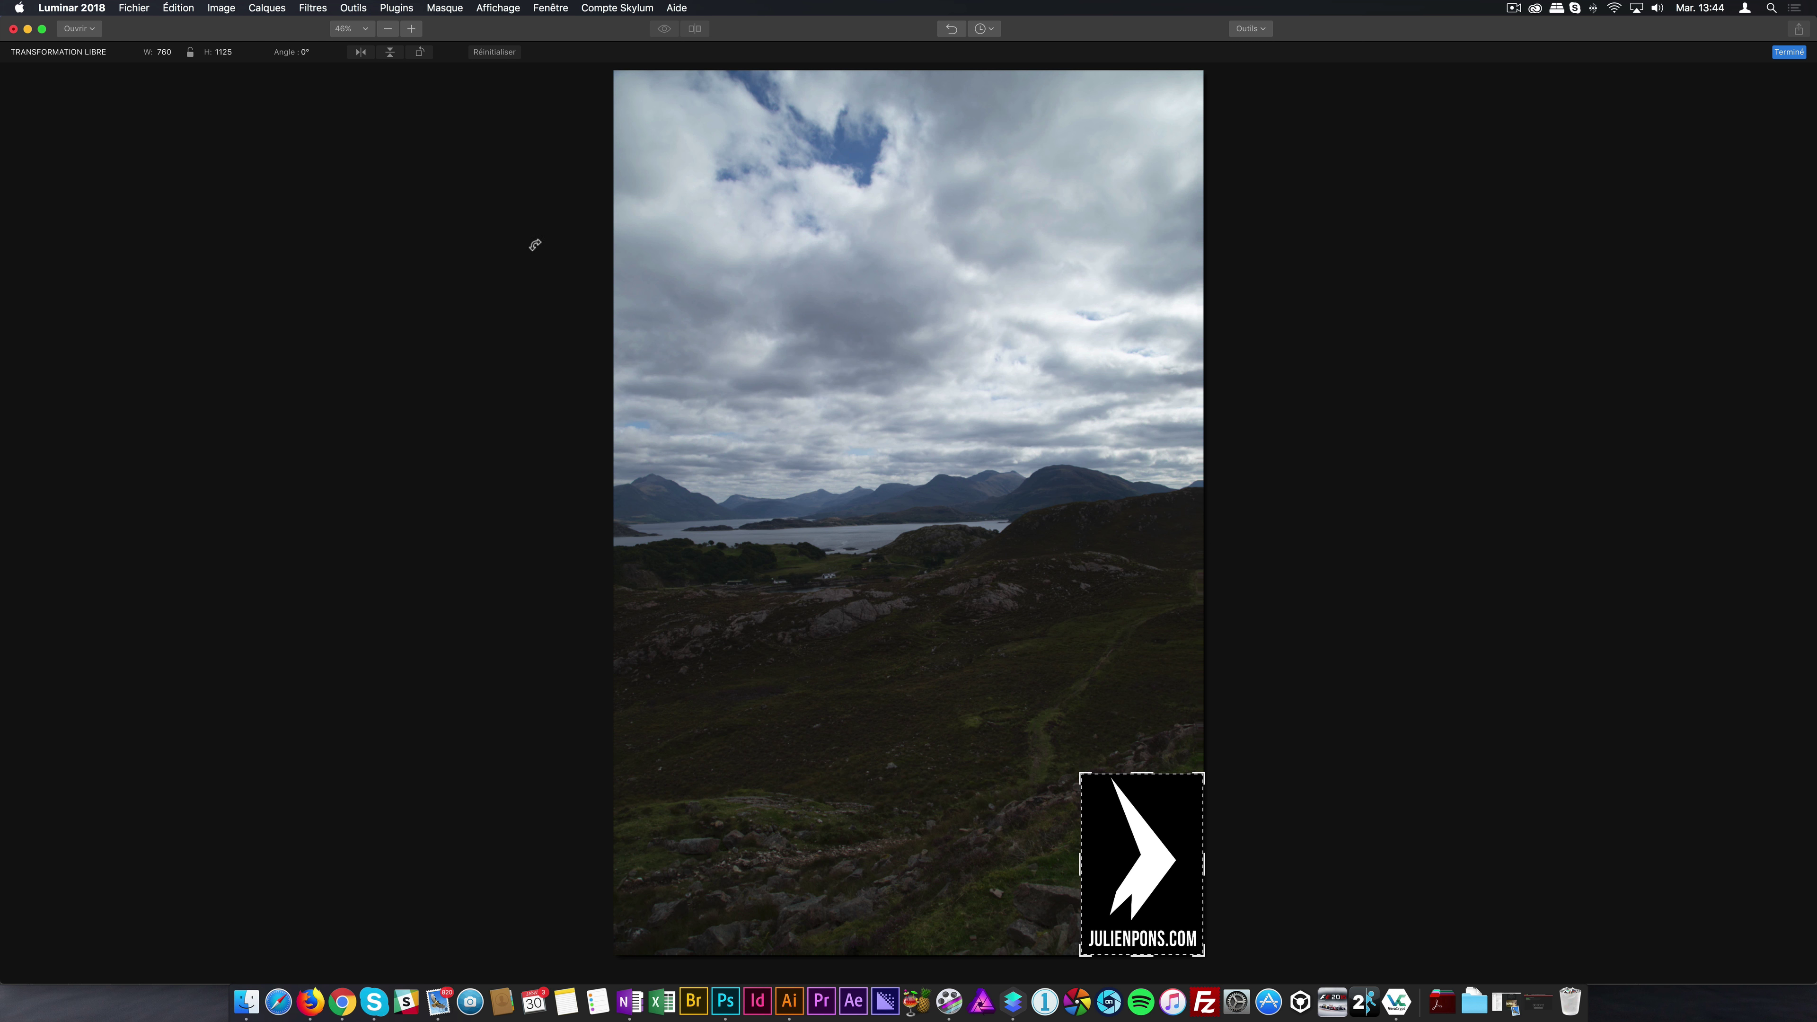
Step: Undo the logo's last transform and scale it with locked proportions to about 1445 × 2167 px over the photo's lower right area
key("super+z")
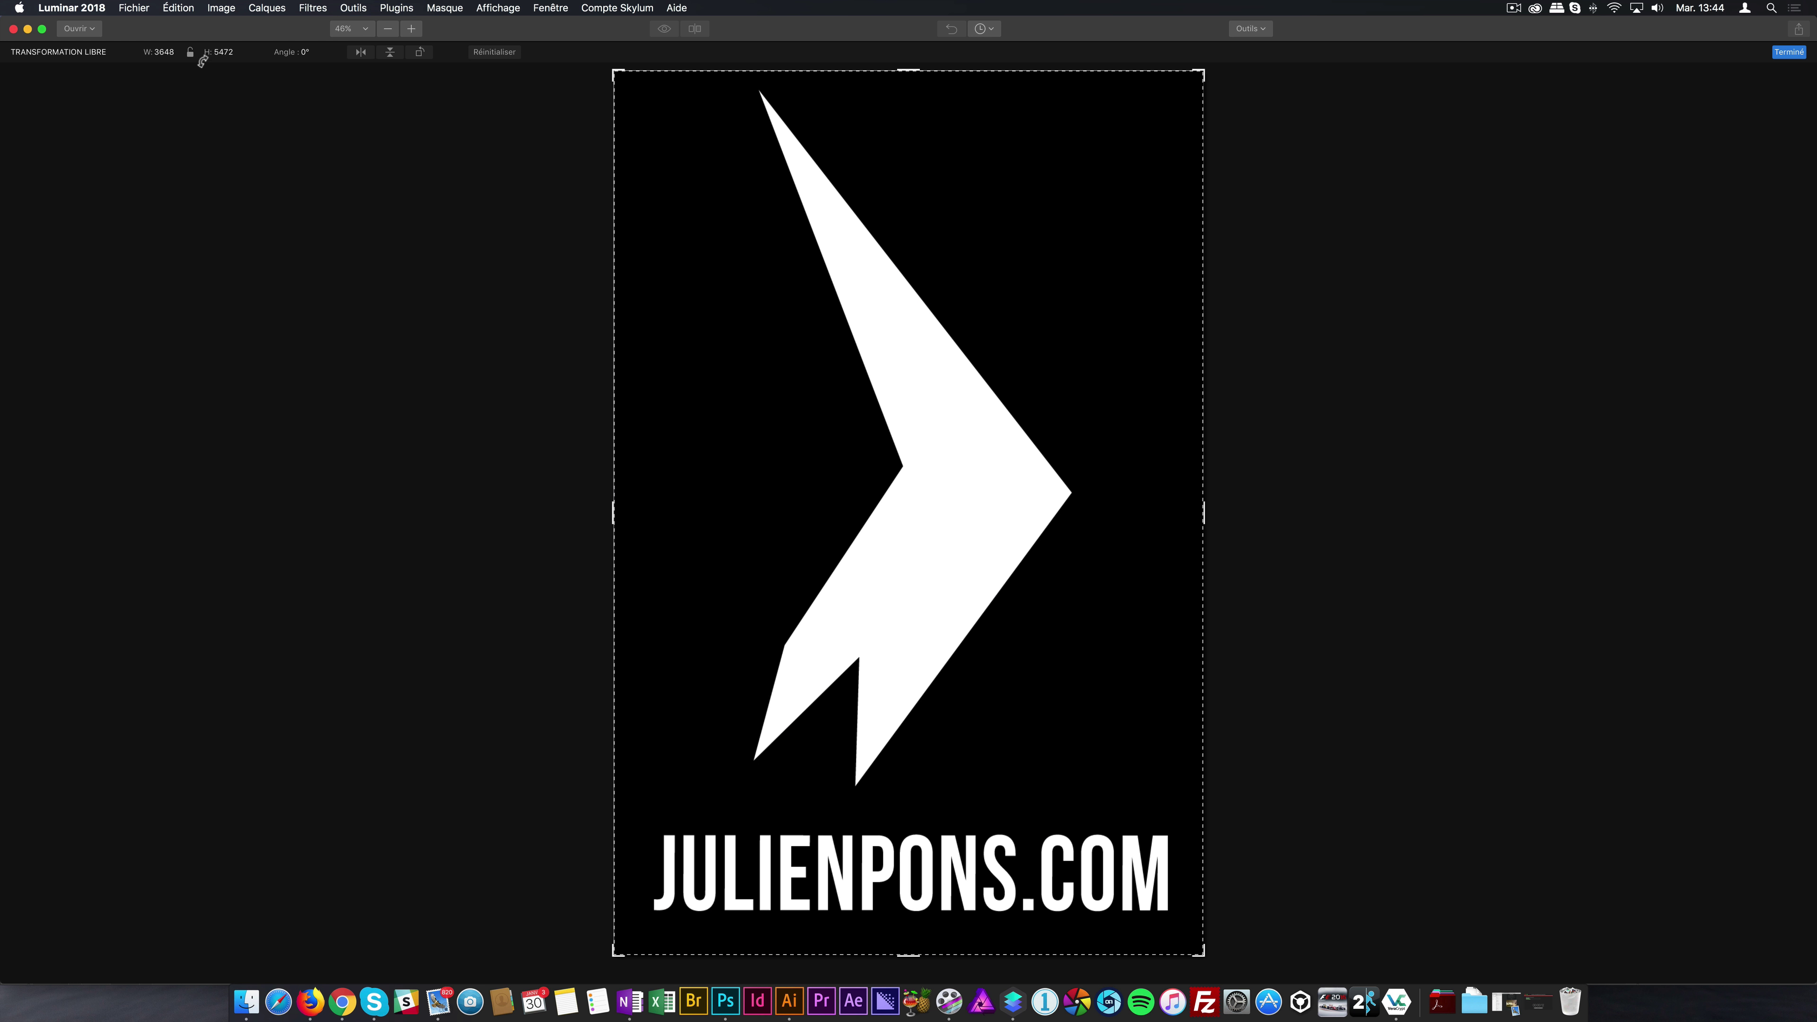
left_click(190, 51)
left_click_drag(621, 70, 981, 690)
left_click_drag(1119, 755, 1056, 550)
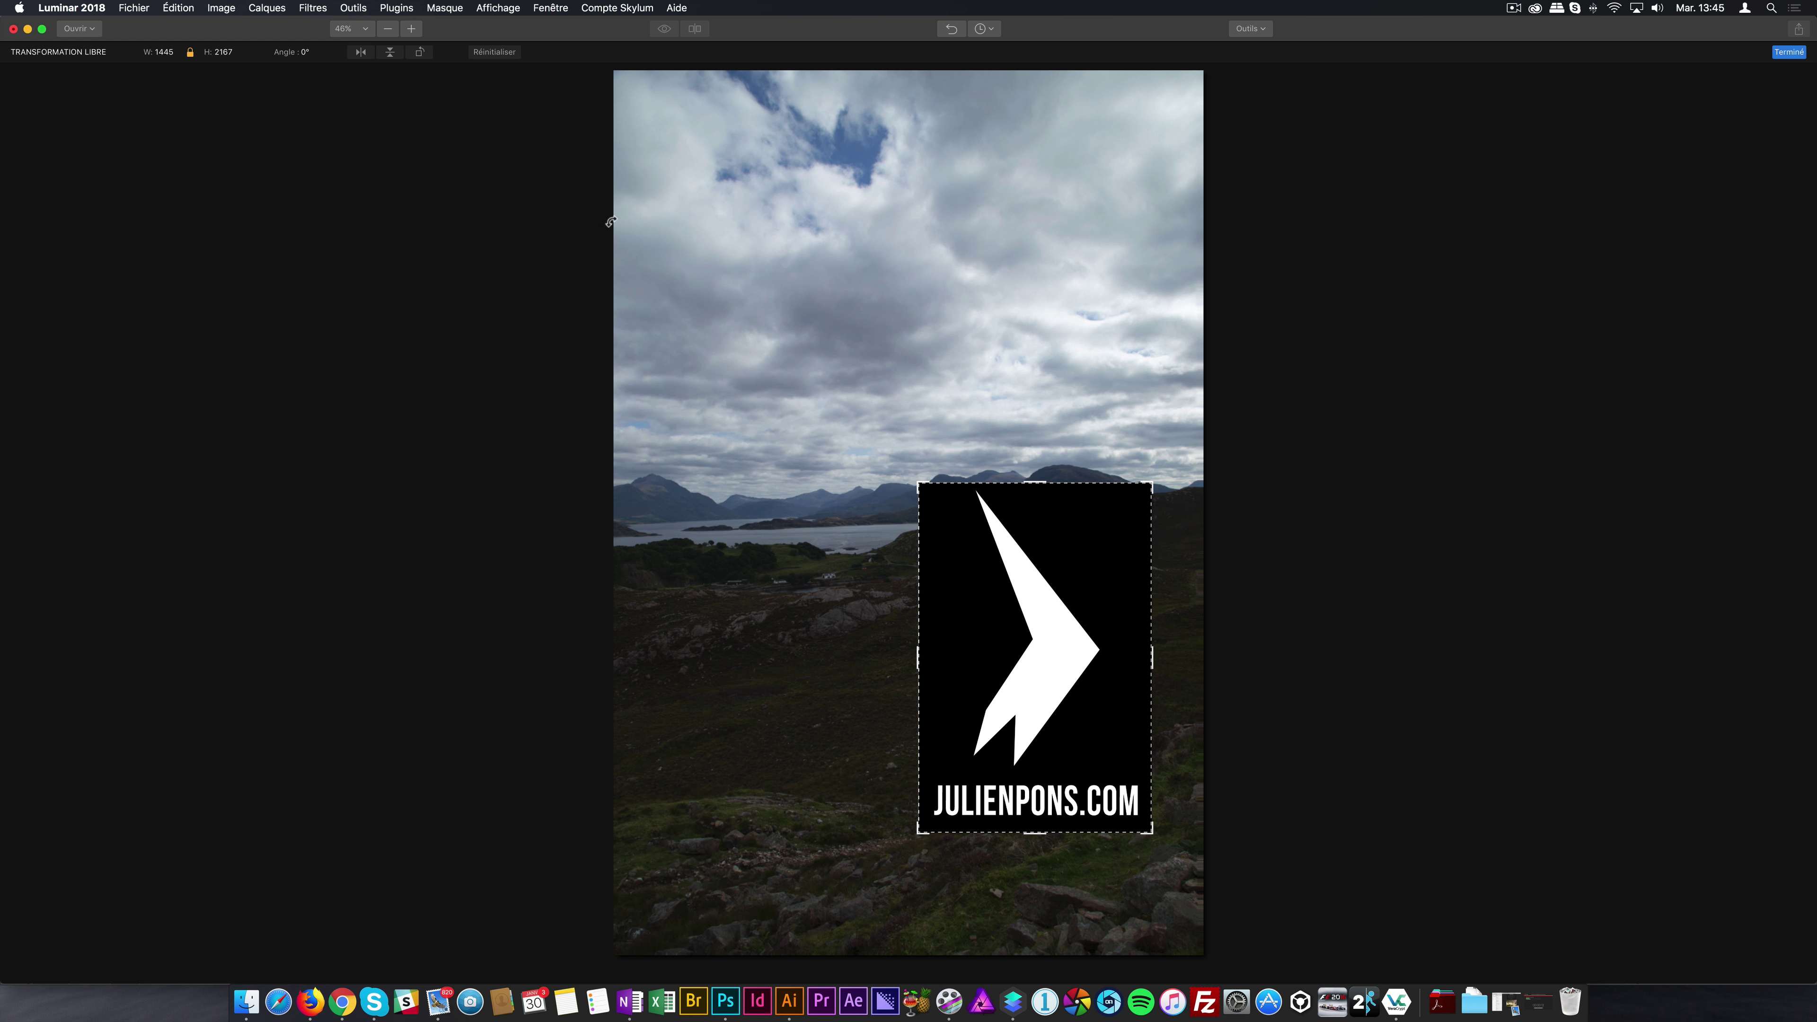
left_click(789, 1001)
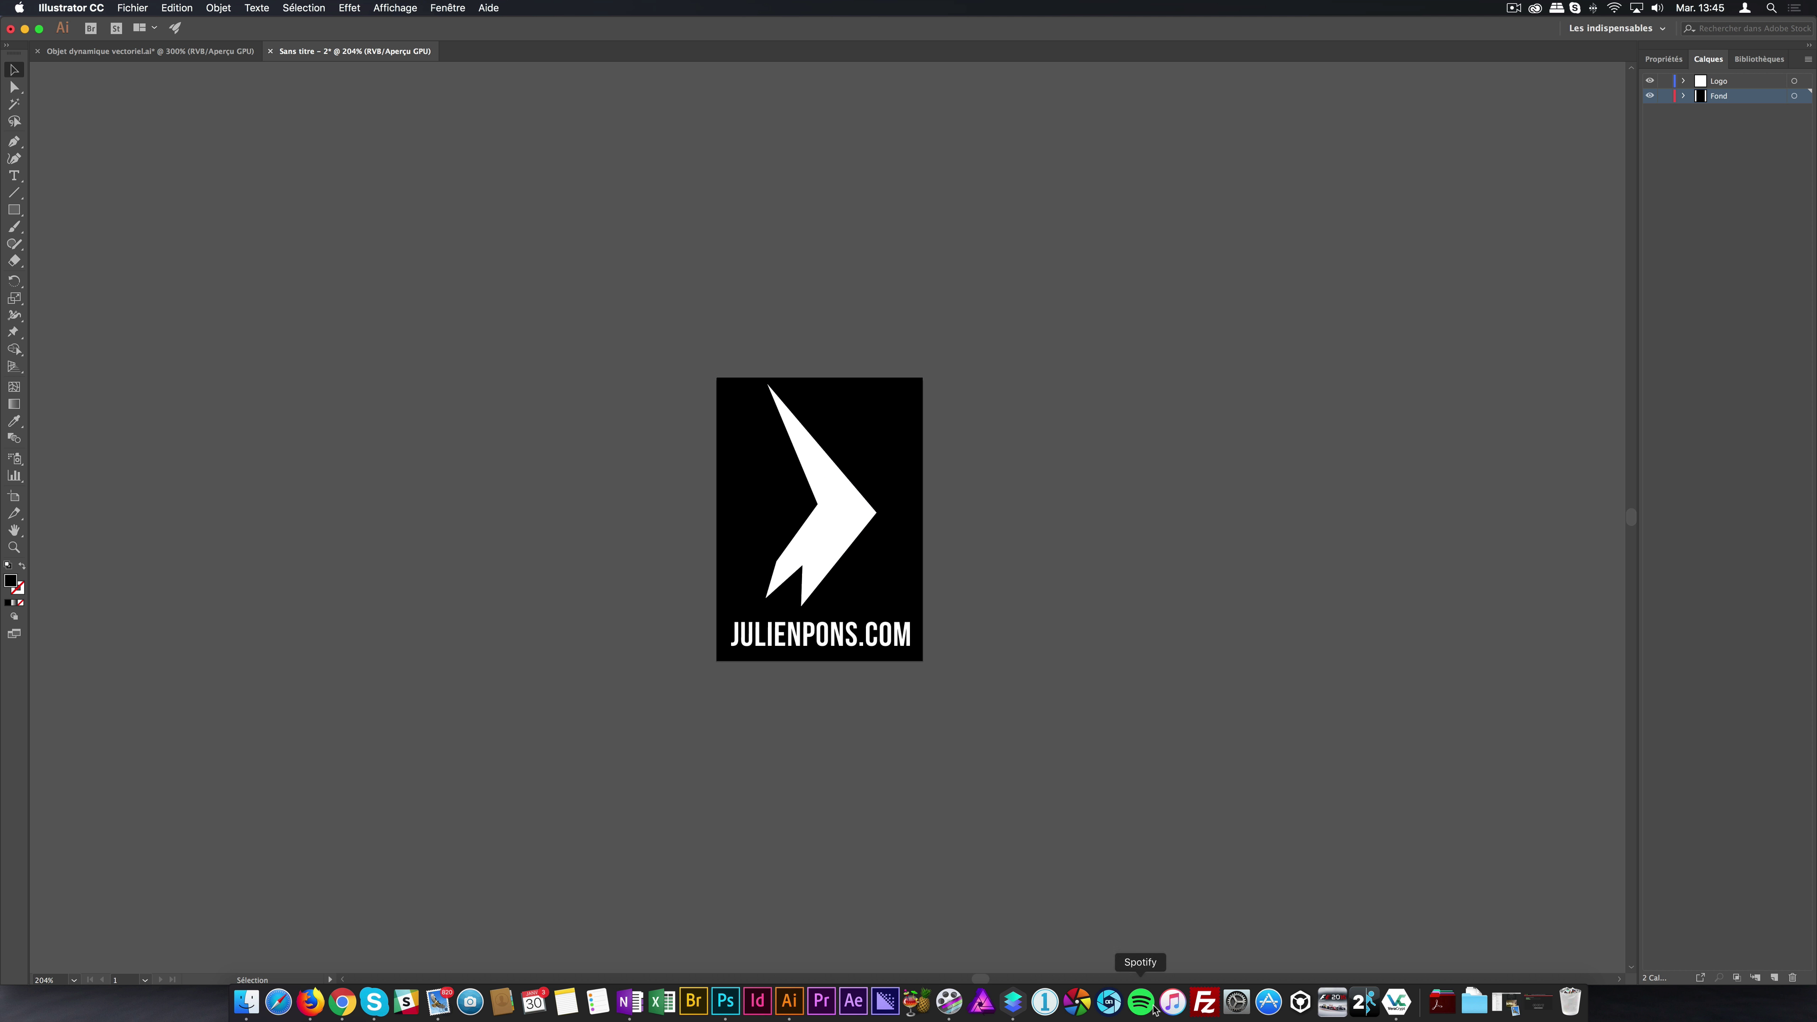
left_click(1014, 1004)
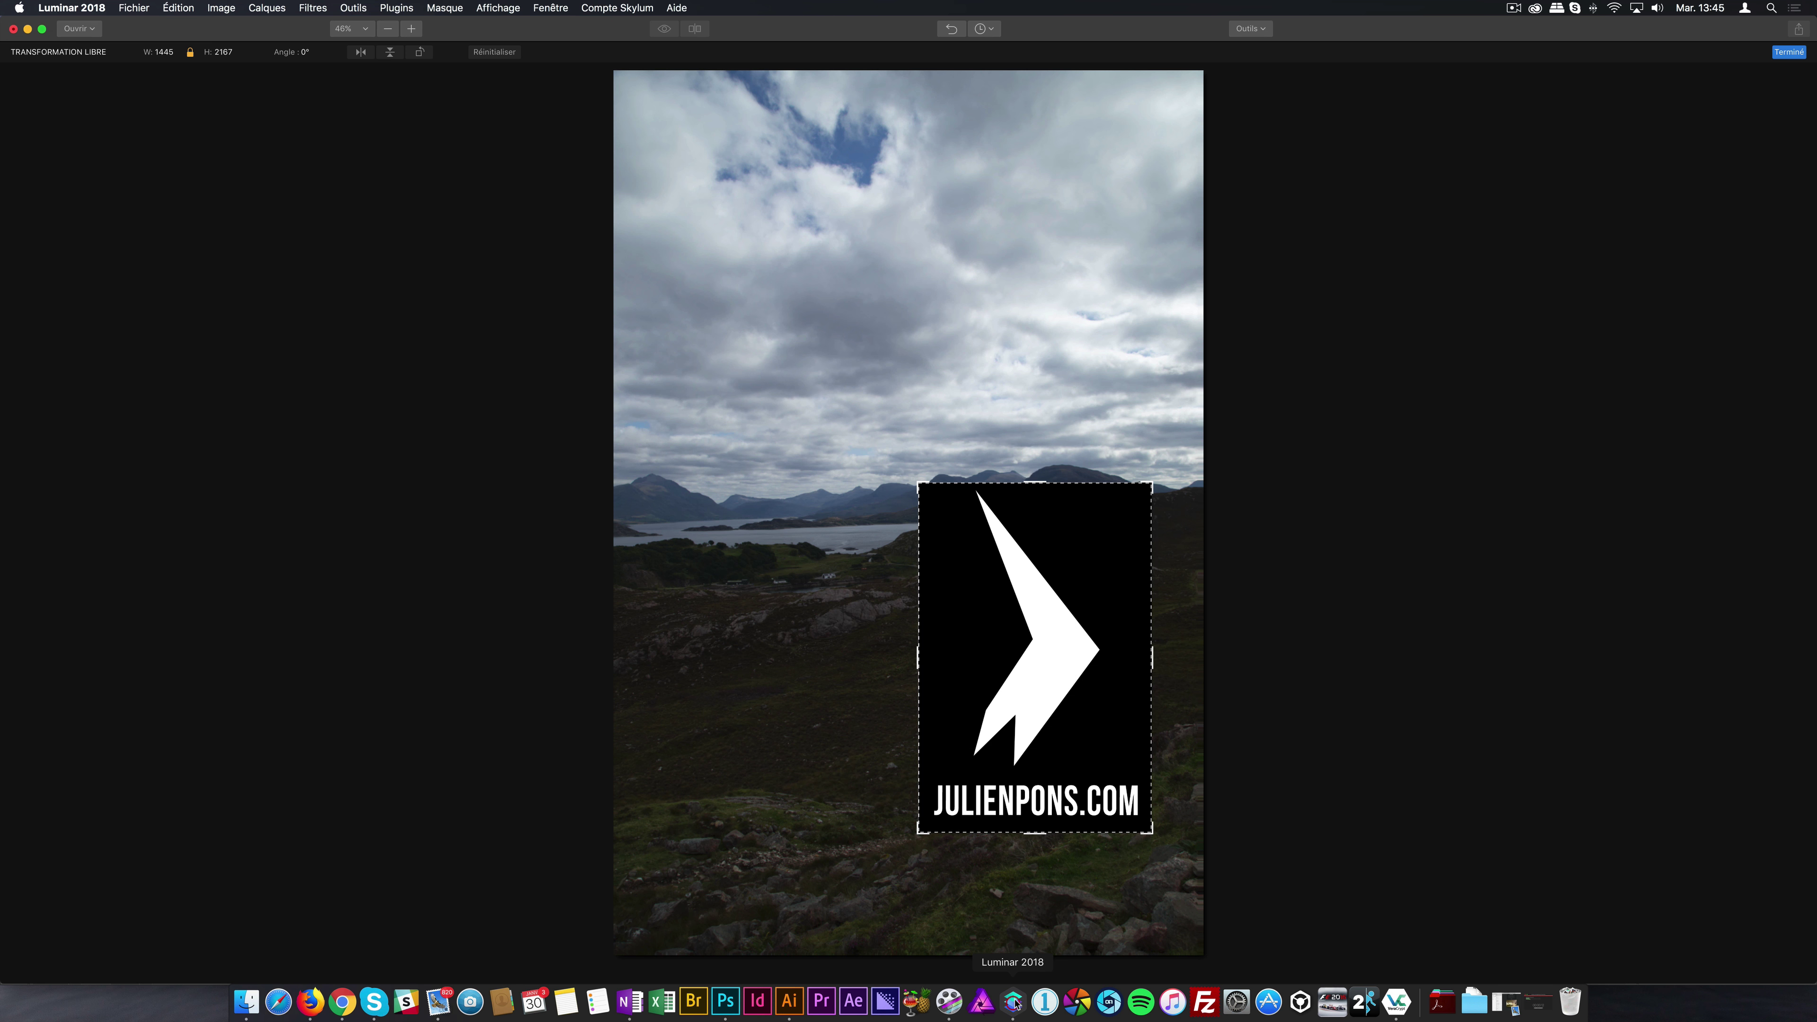
left_click(189, 51)
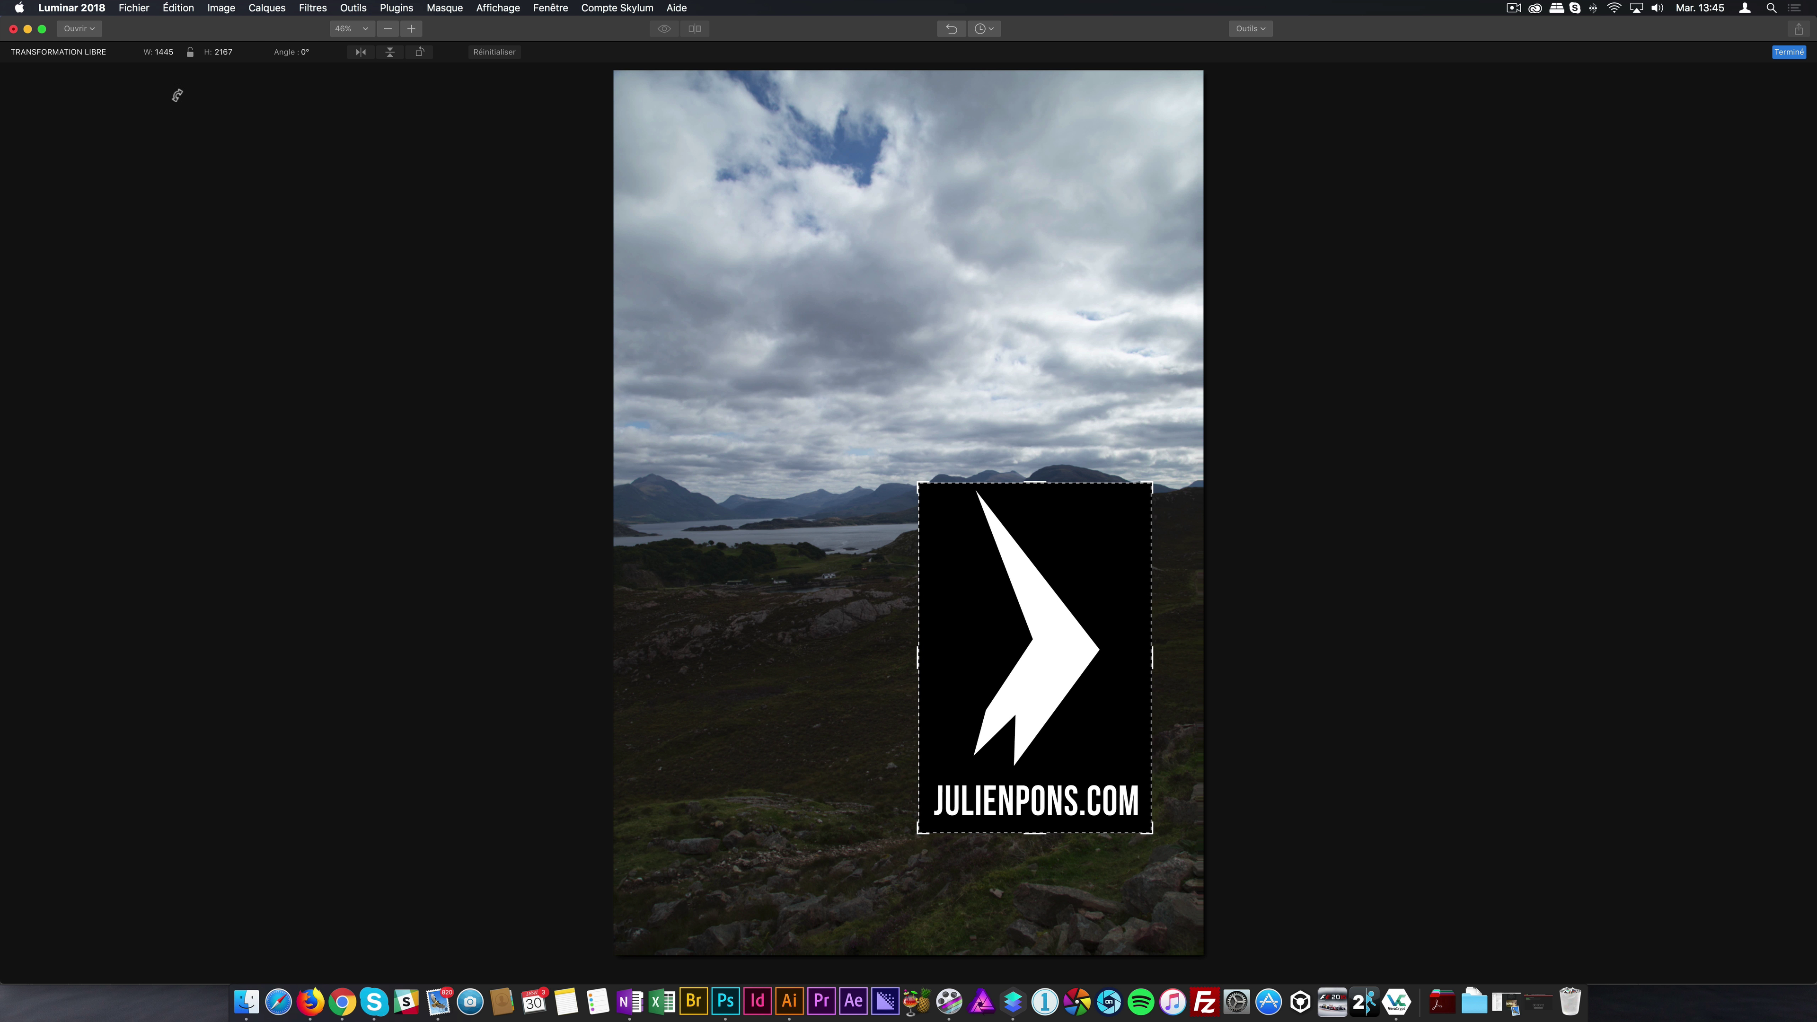
left_click(190, 51)
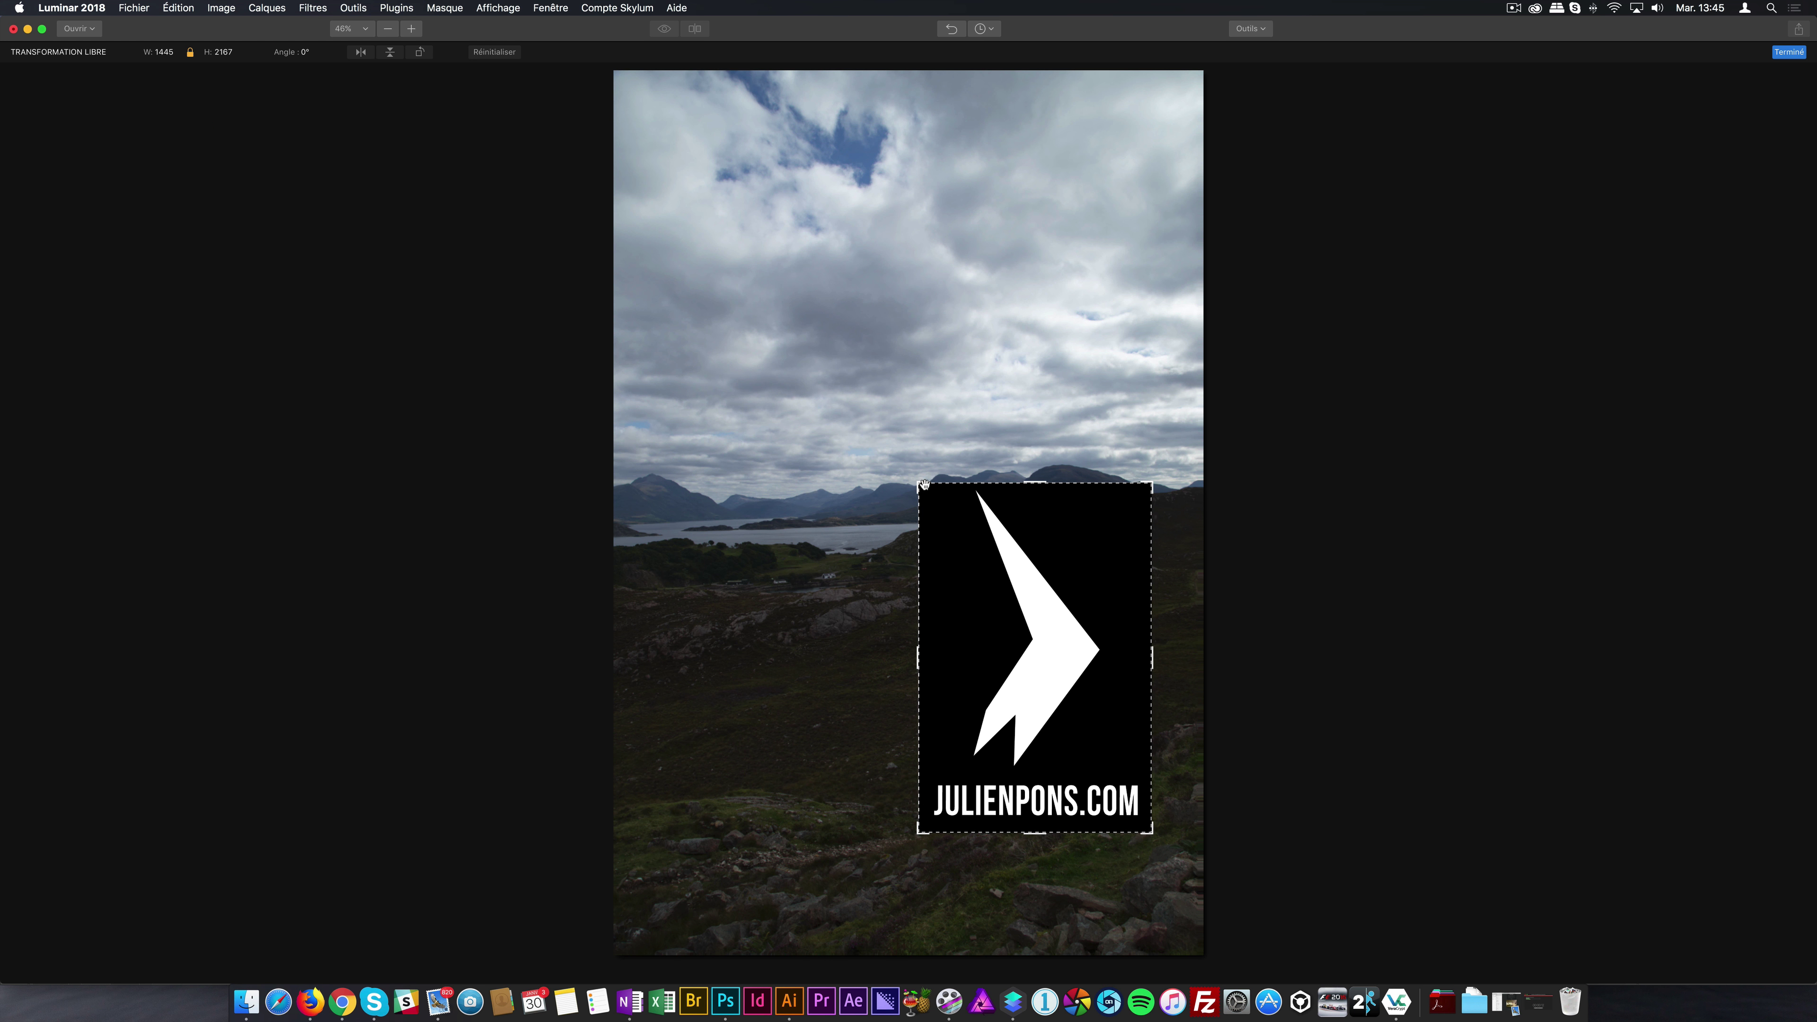
Step: Shrink the logo proportionally to about 1060 px high in the photo's lower right corner, stretch it unlocked to about 775 px wide, and apply
left_click_drag(935, 476, 1111, 804)
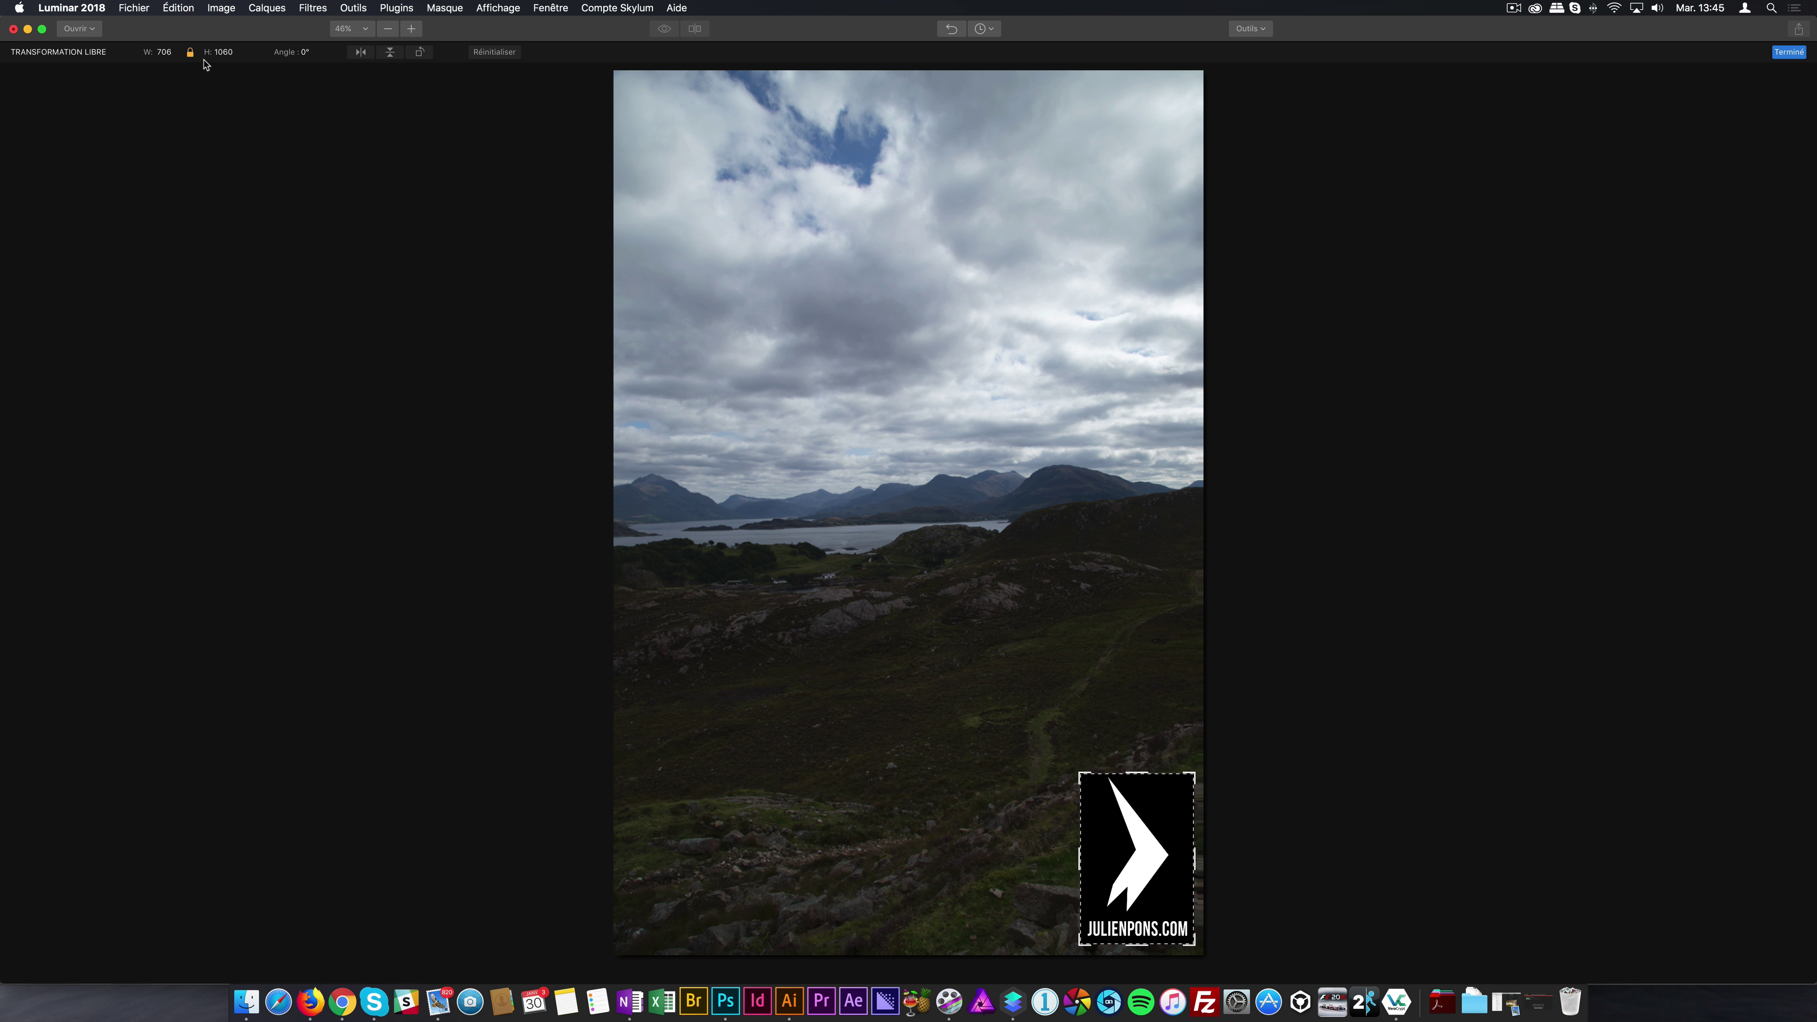
left_click(190, 51)
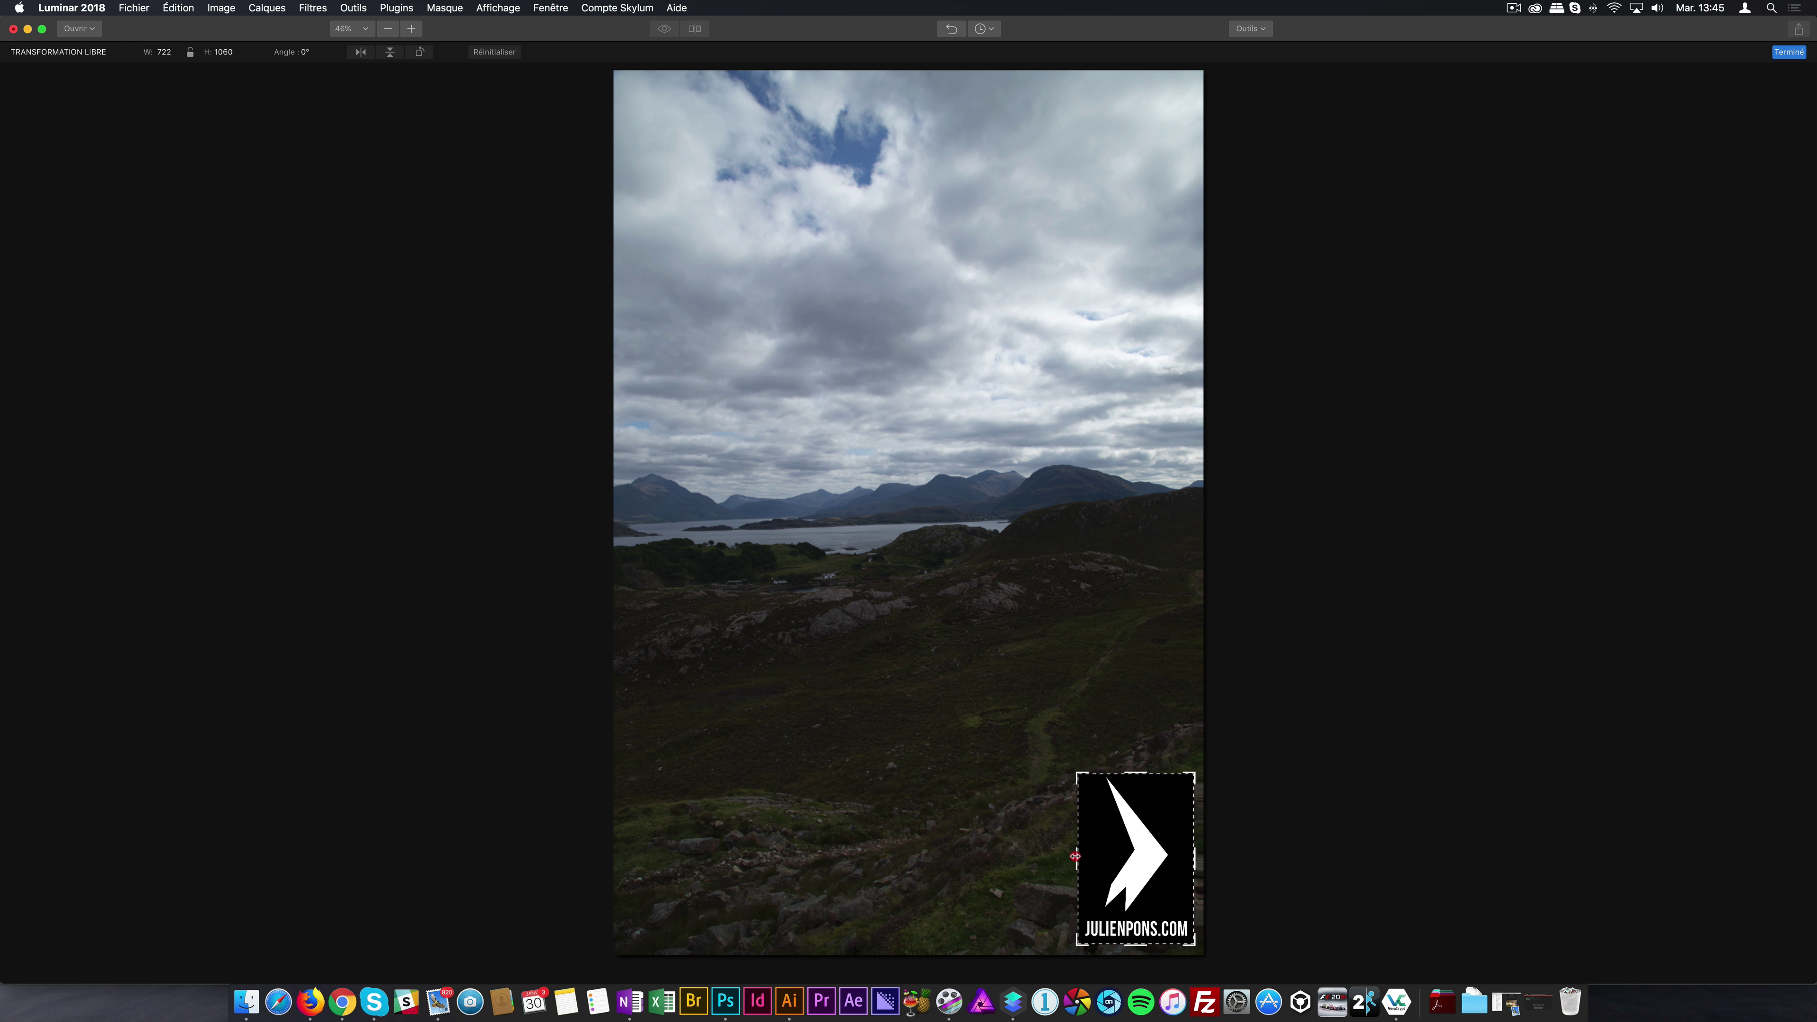
left_click_drag(1078, 857, 1066, 855)
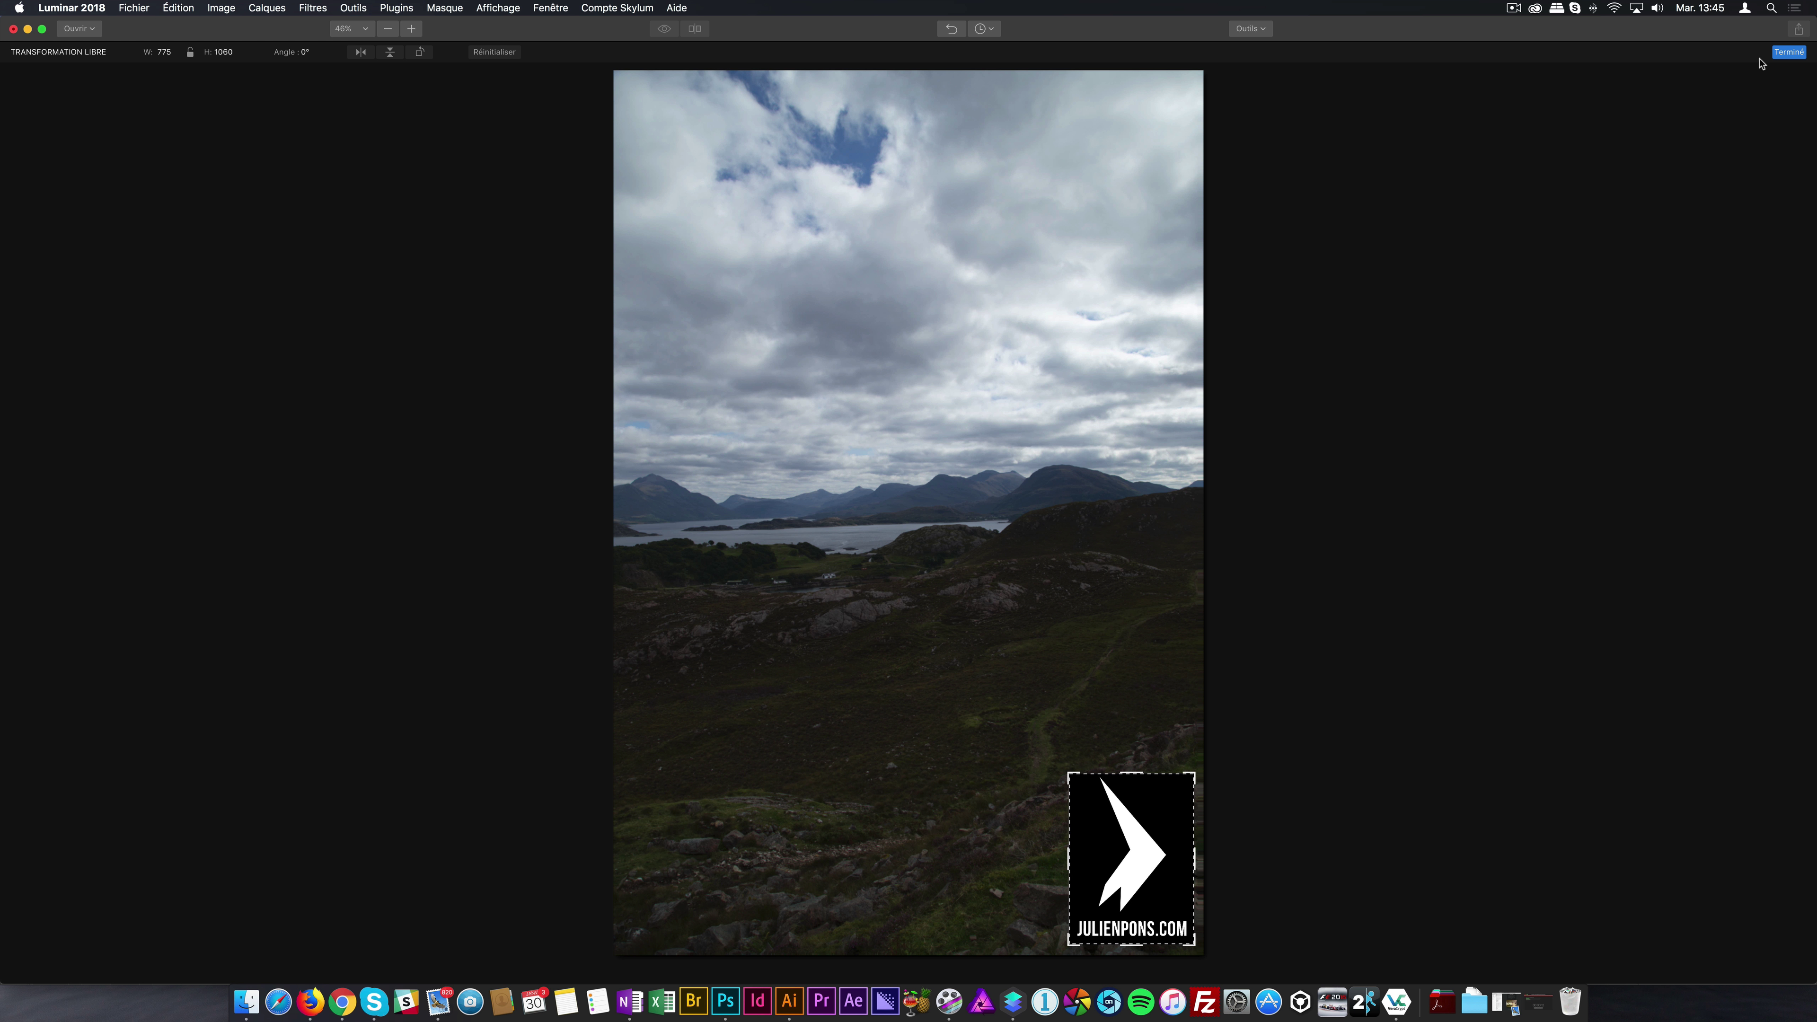
left_click(1786, 52)
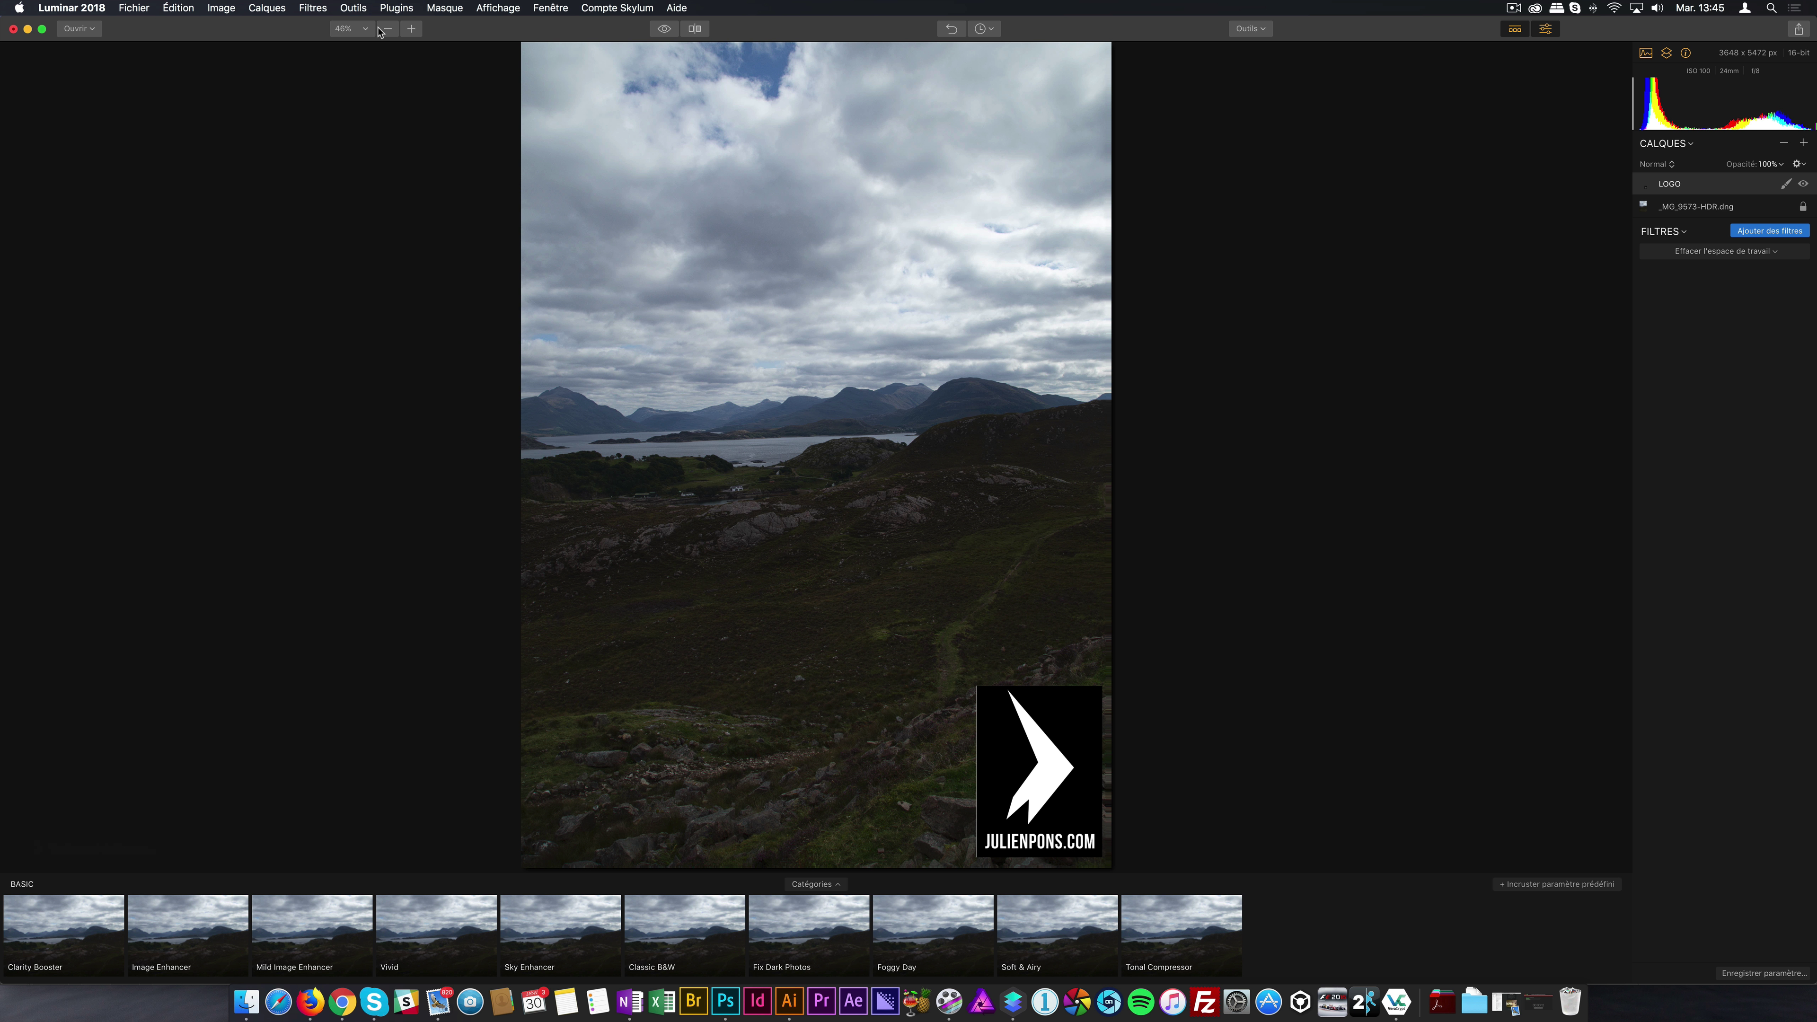
Step: Examine the placed logo's size and sharpness on the photo at 25%, 50% and 100% zoom
left_click(411, 29)
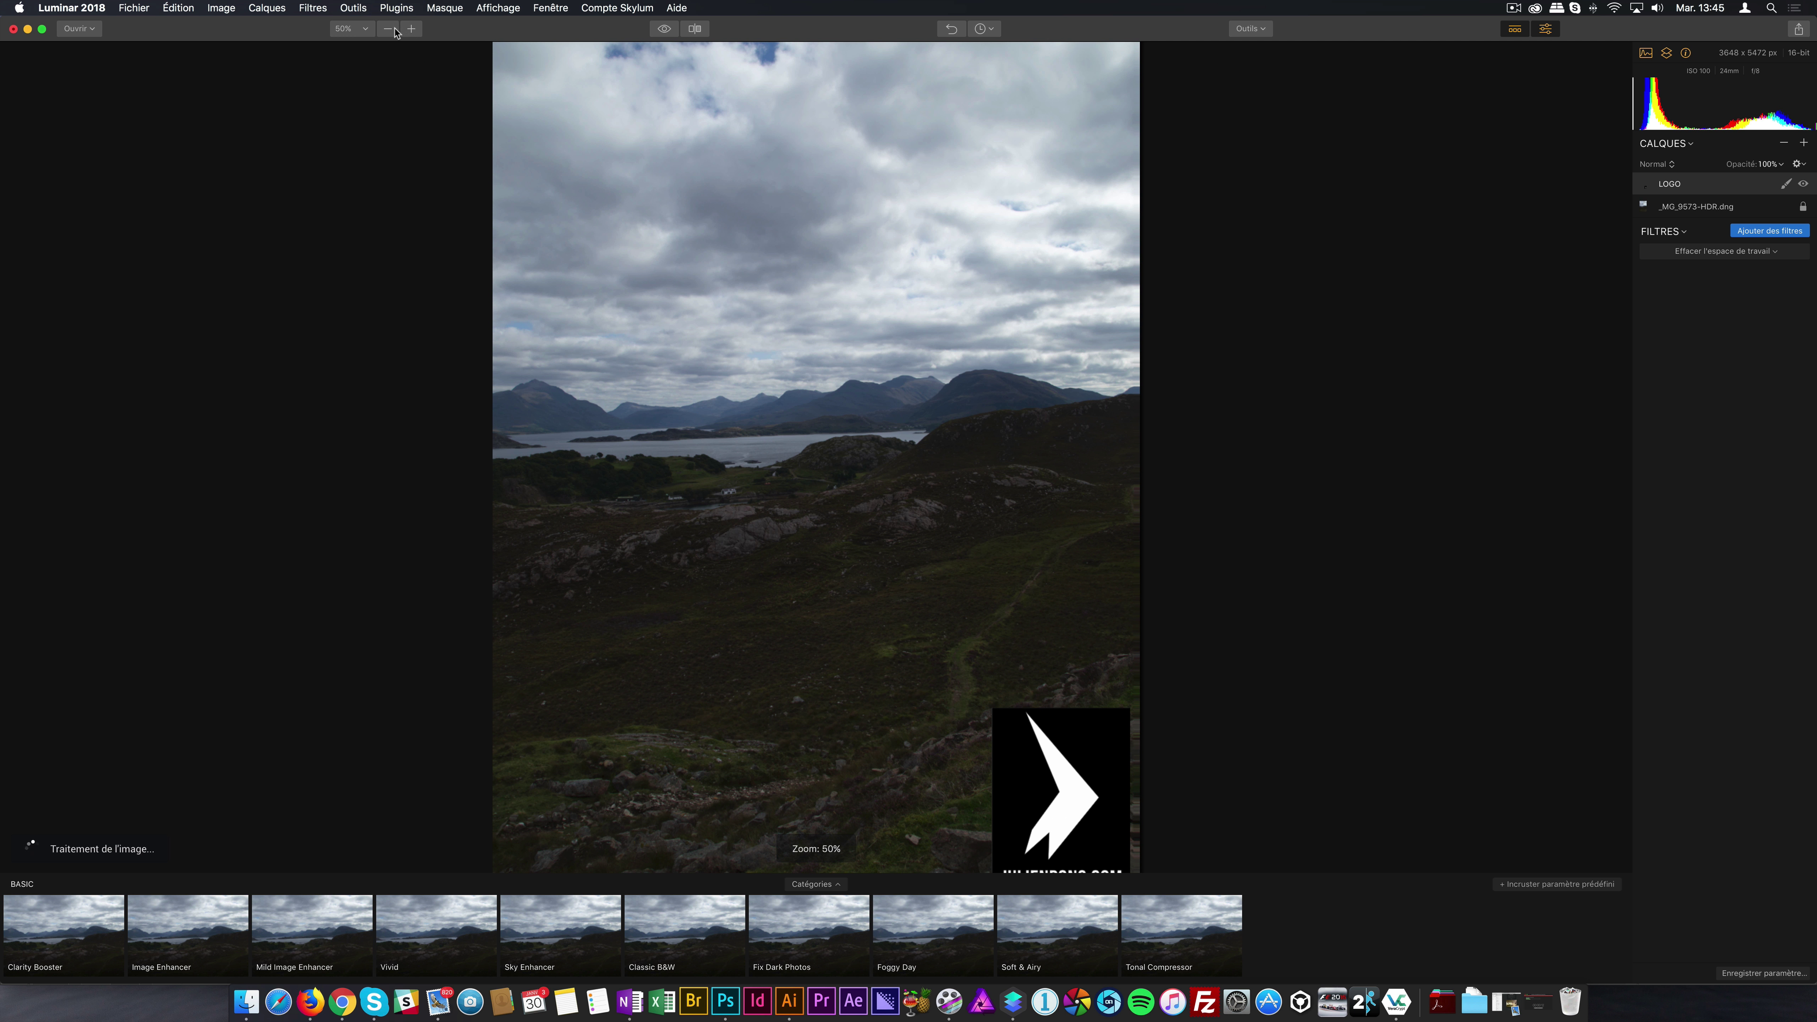
left_click(393, 29)
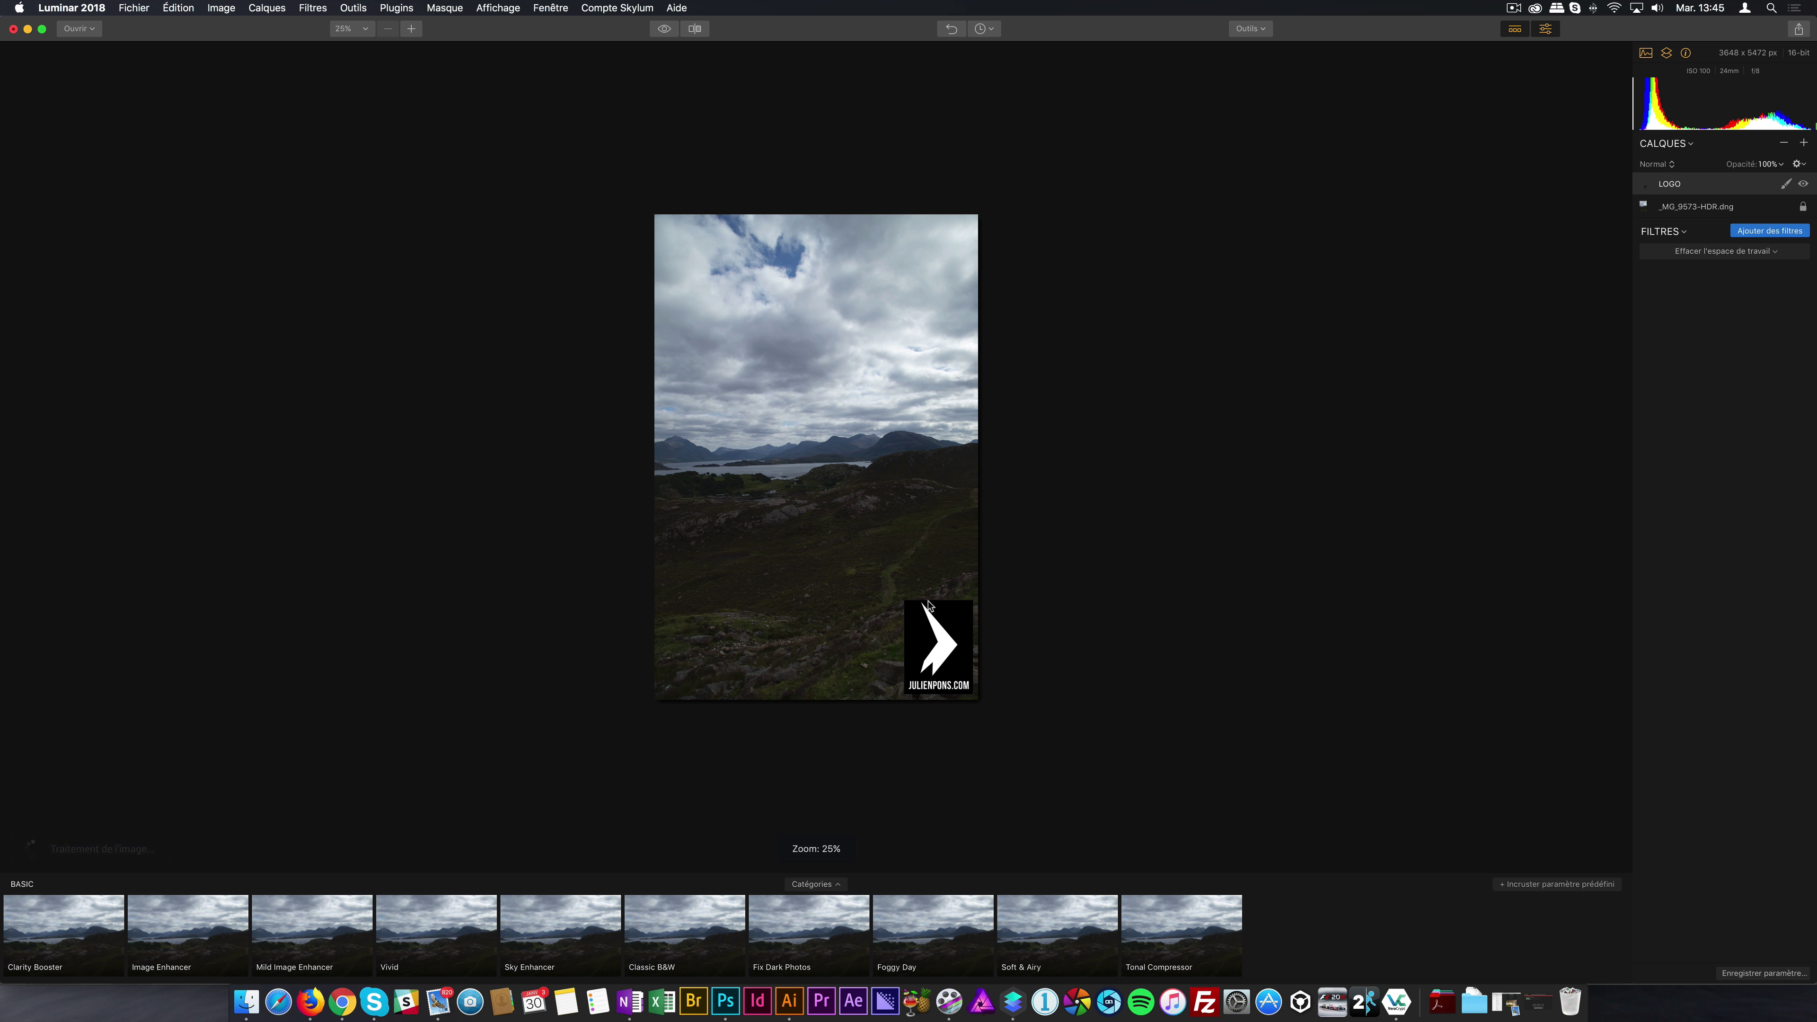
left_click(412, 29)
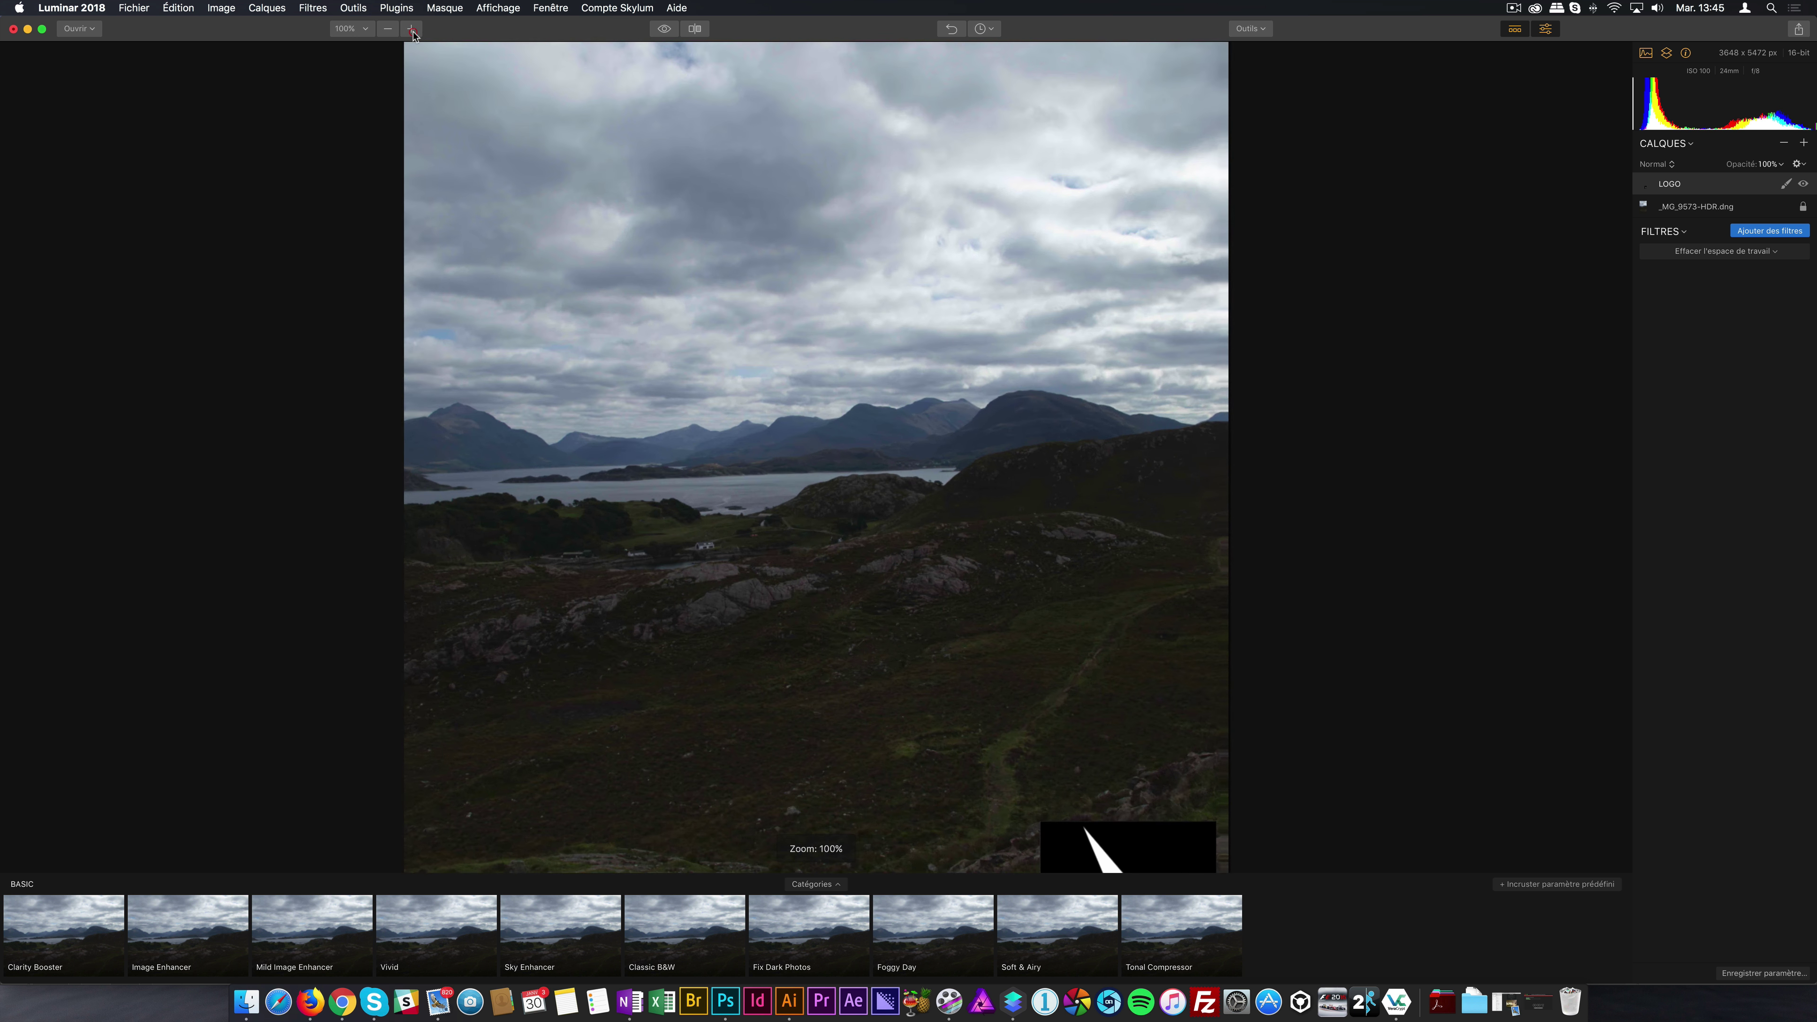
scroll(1359, 678, "down", 10)
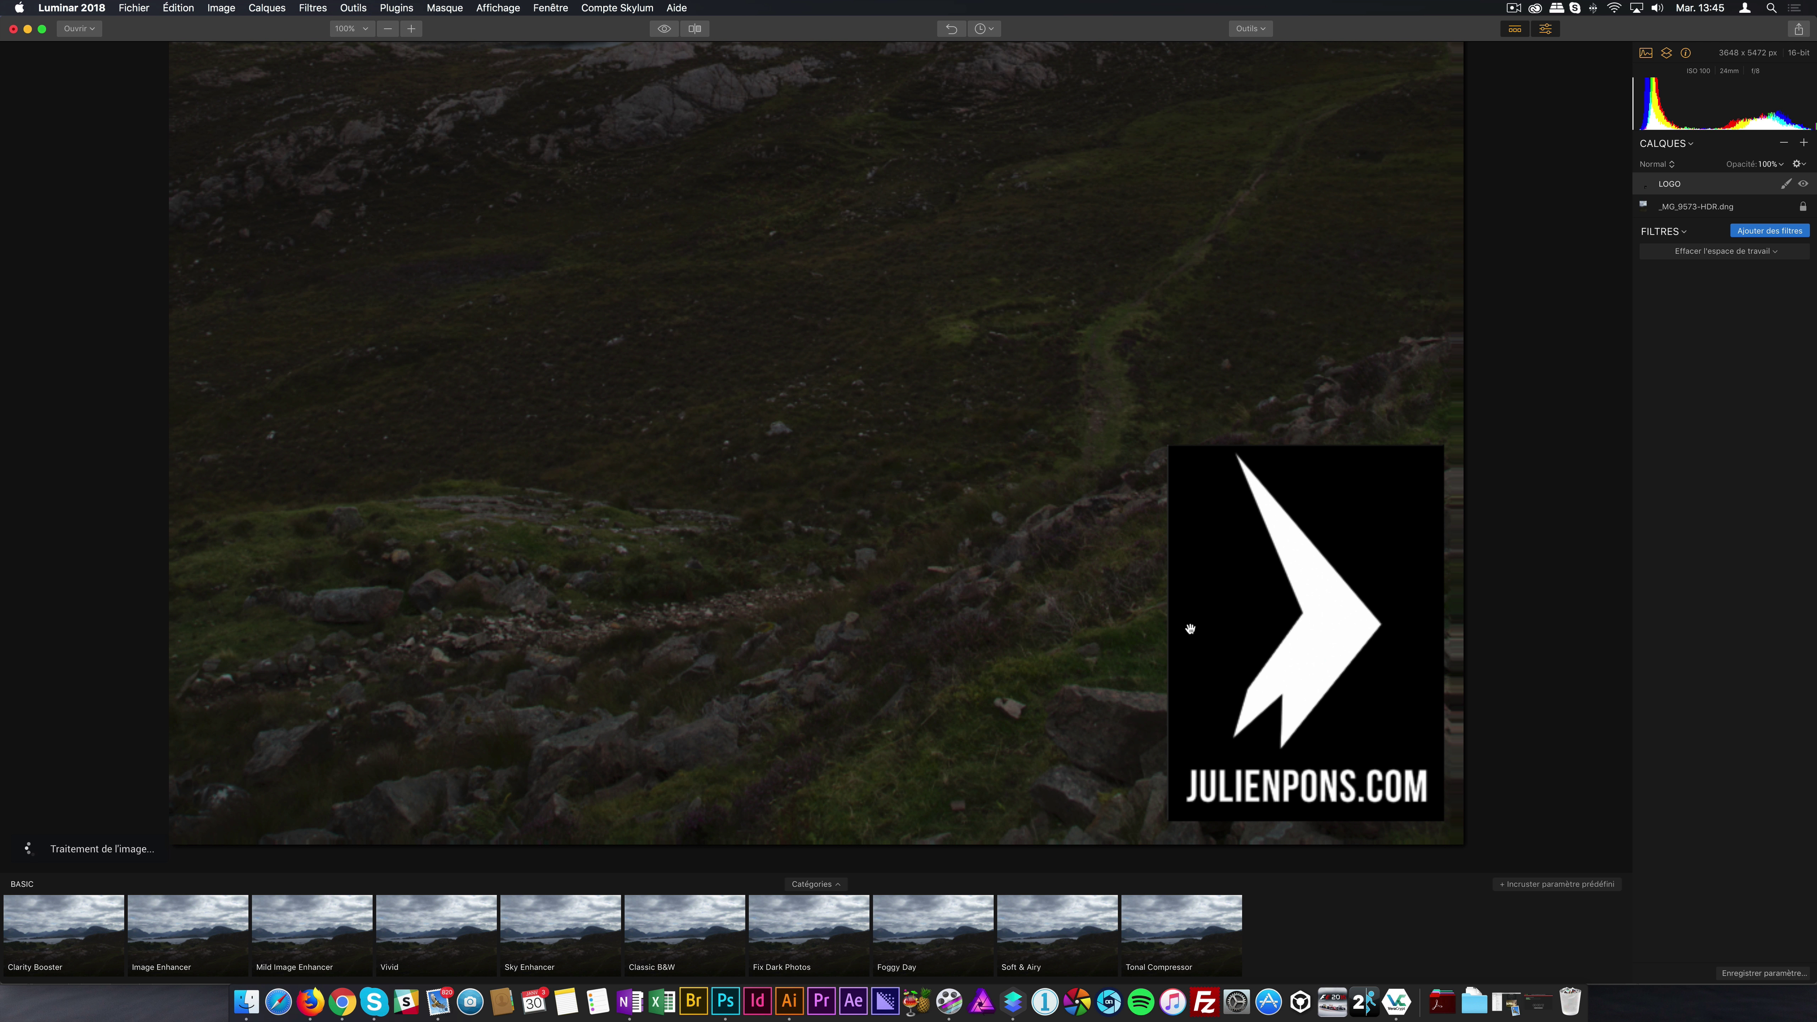
scroll(1191, 629, "up", 2)
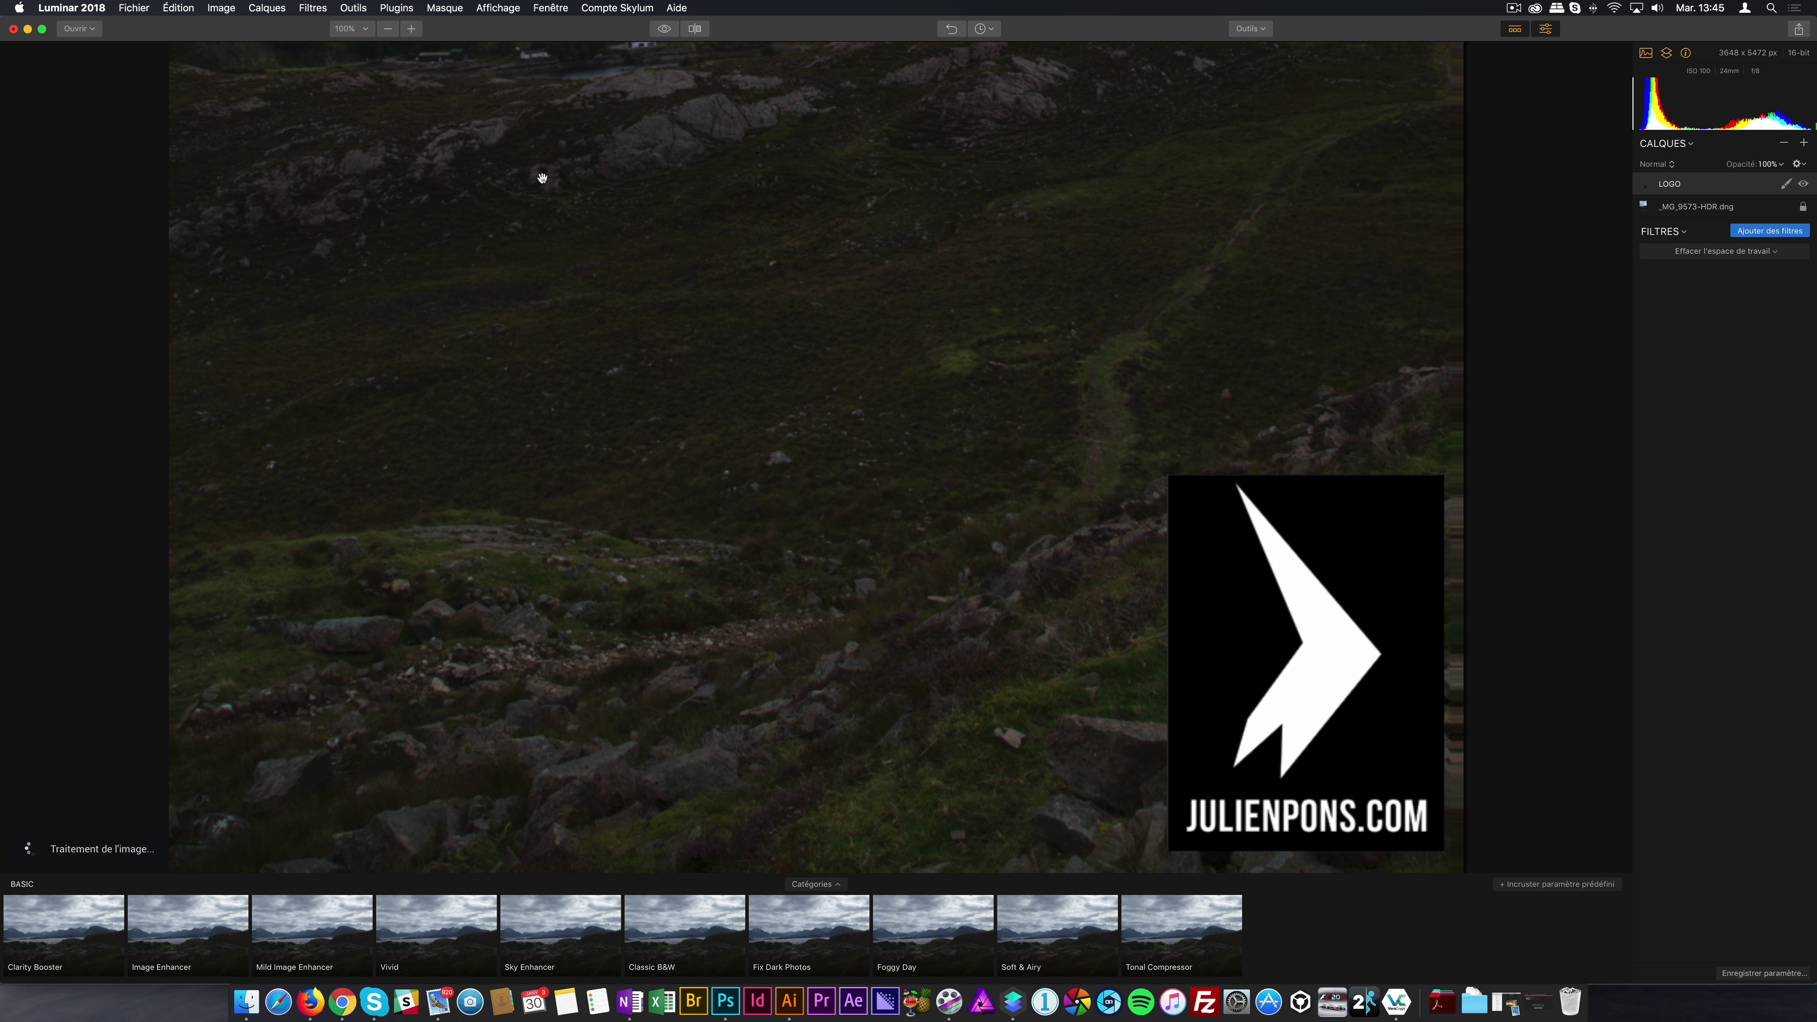
scroll(717, 301, "up", 5)
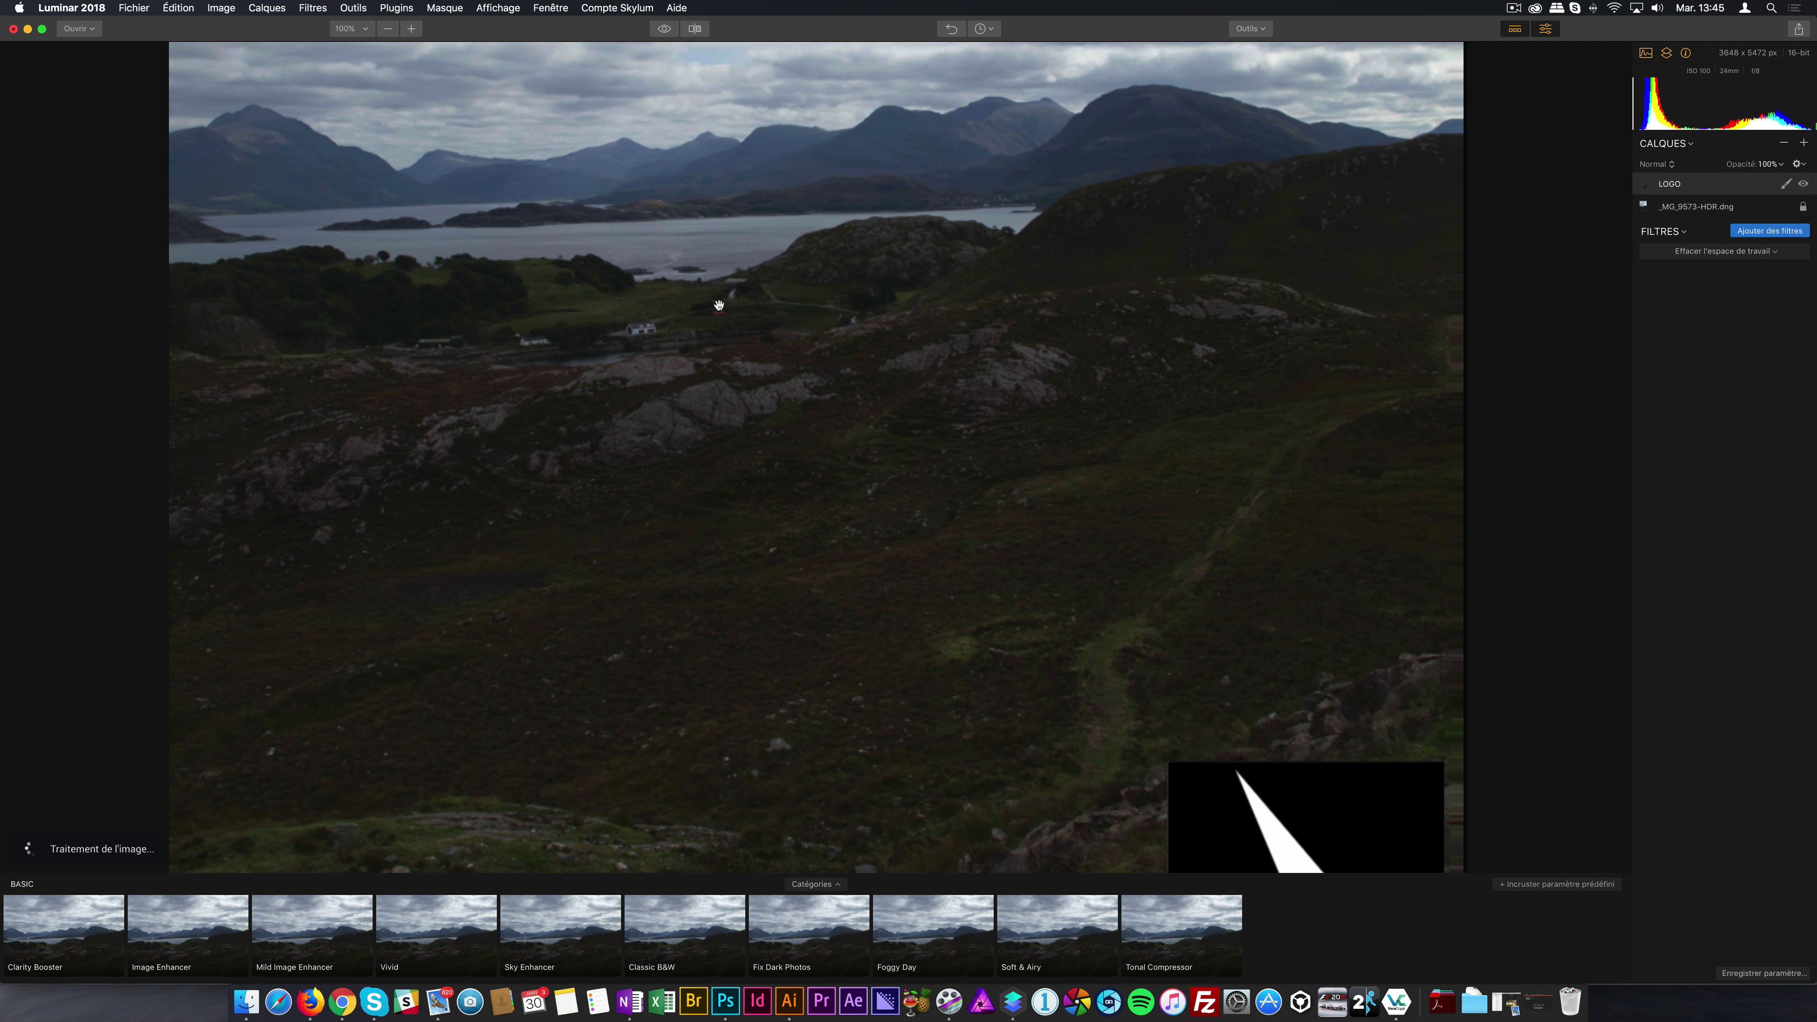
scroll(718, 301, "down", 3)
scroll(719, 302, "down", 5)
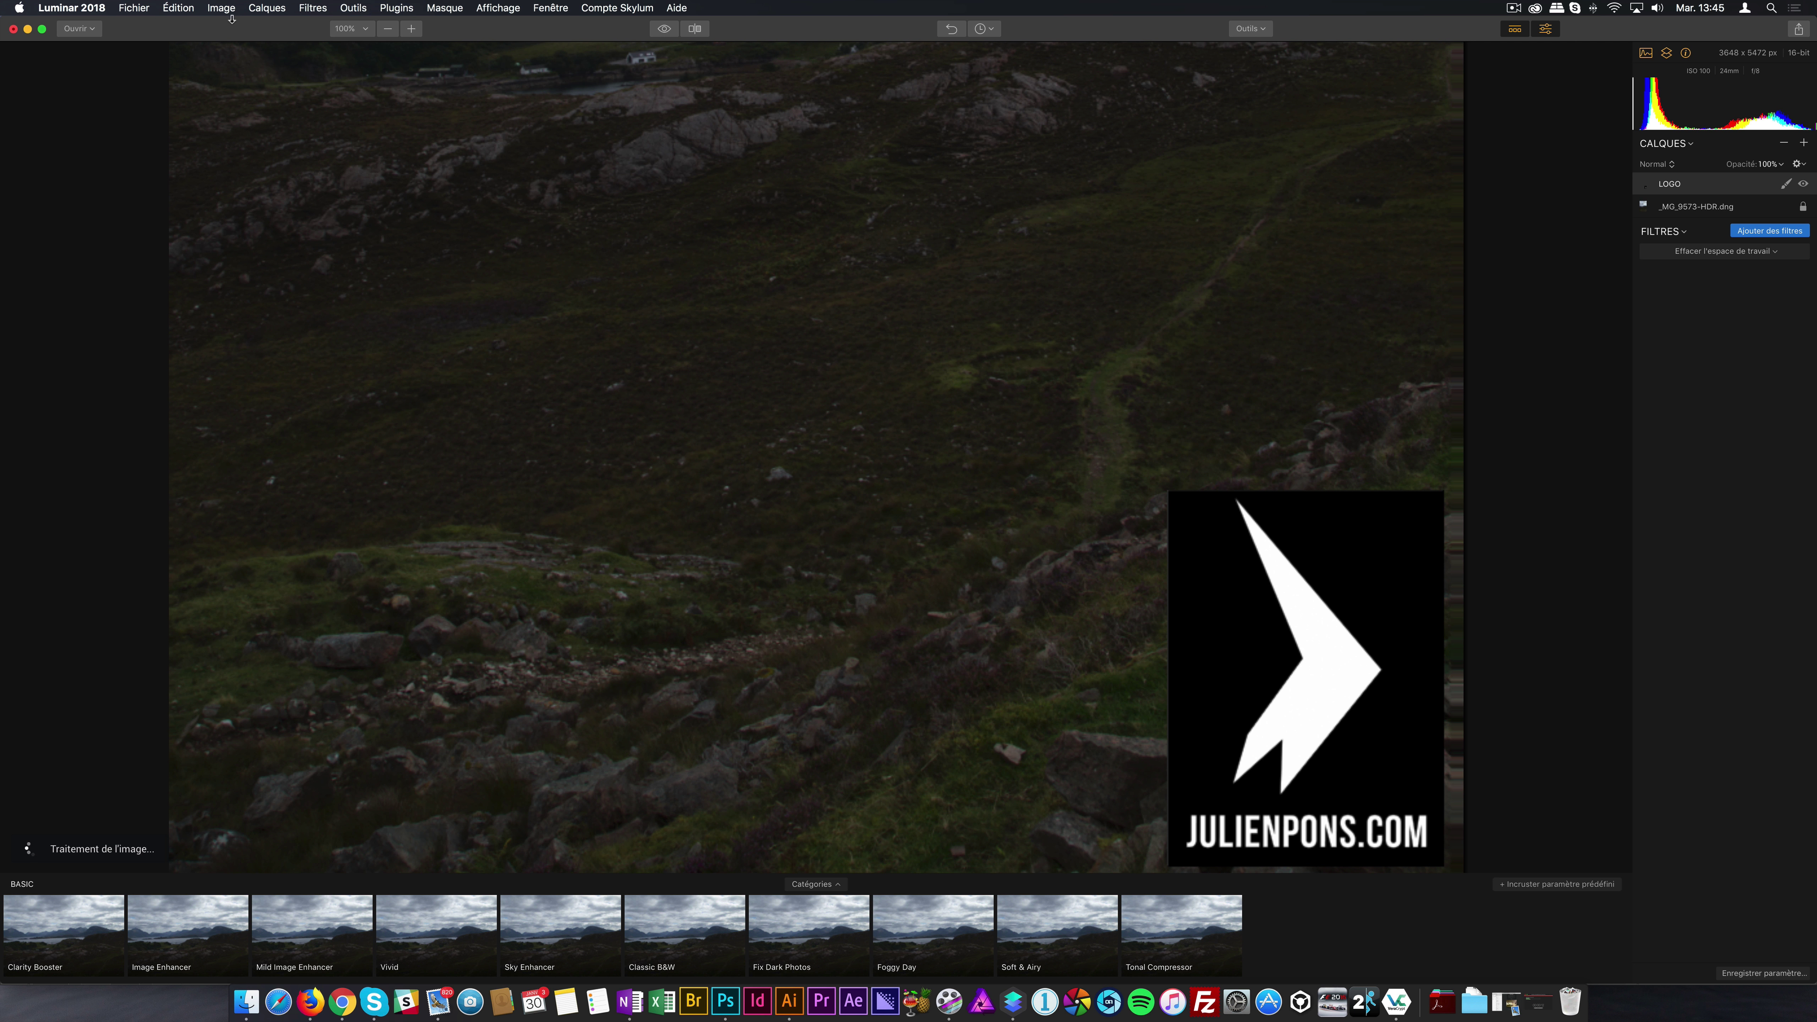
scroll(649, 292, "up", 10)
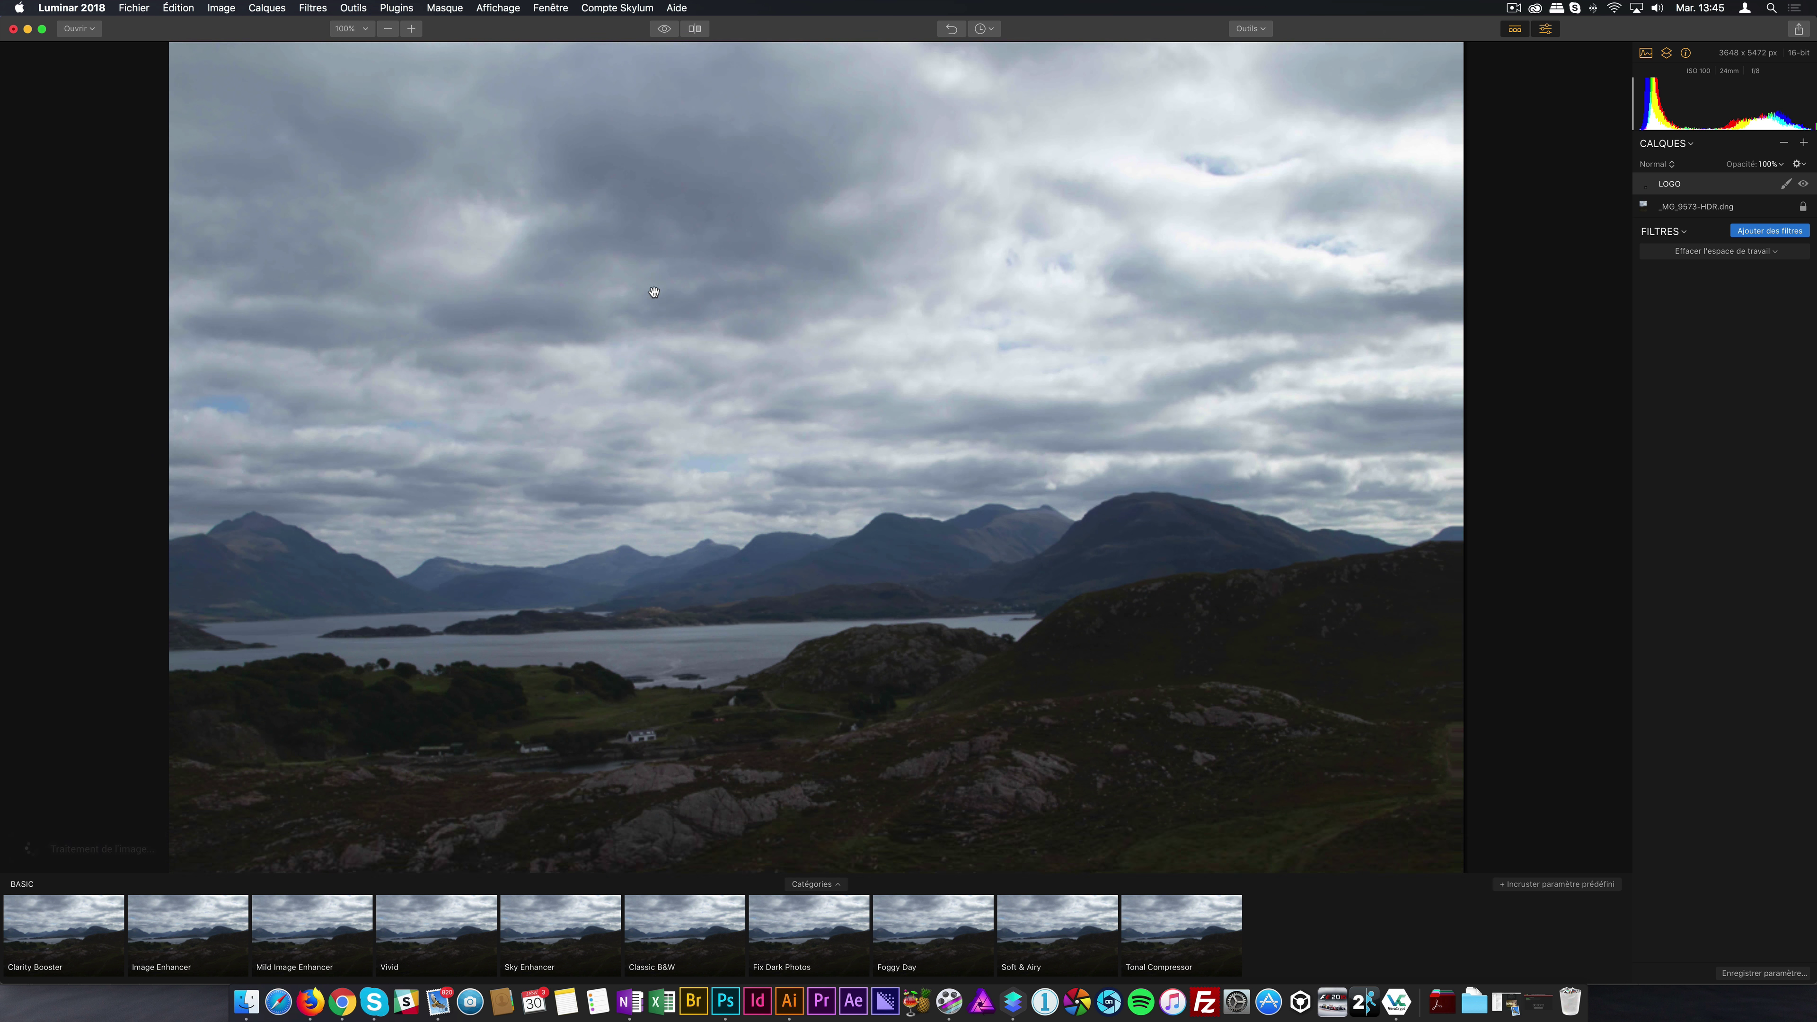
scroll(654, 292, "down", 10)
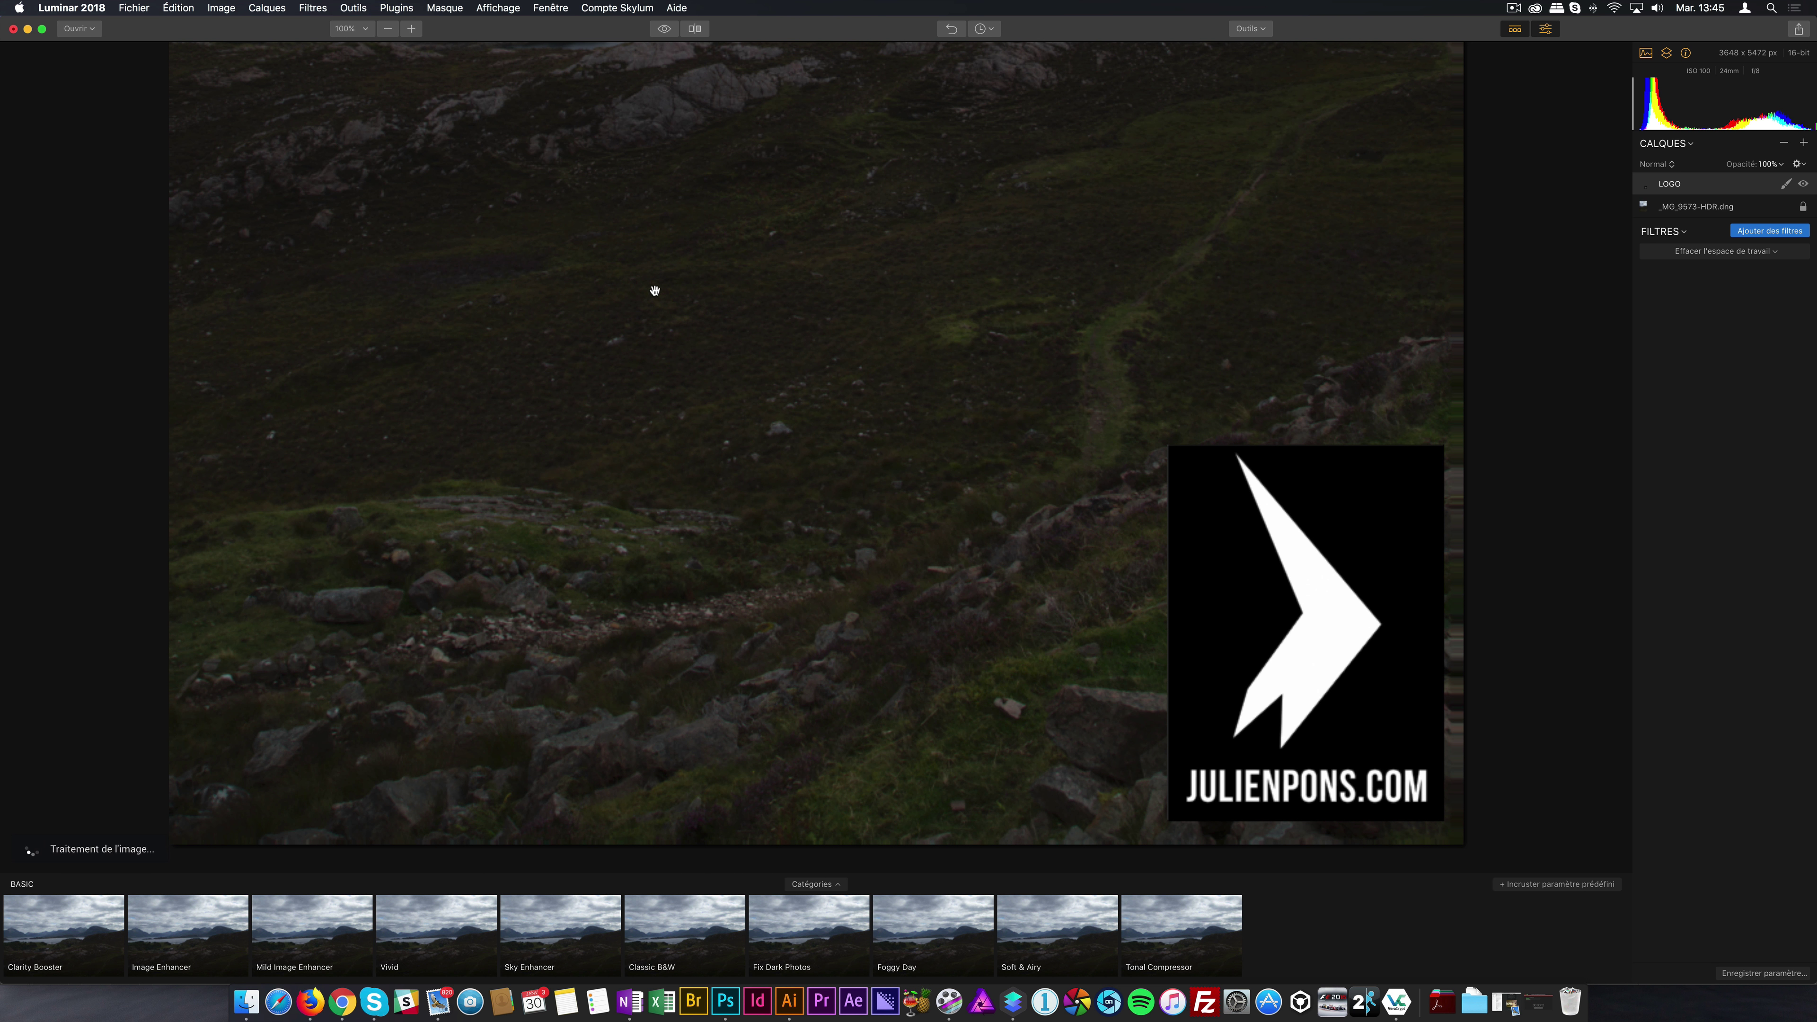
left_click(392, 30)
left_click(392, 31)
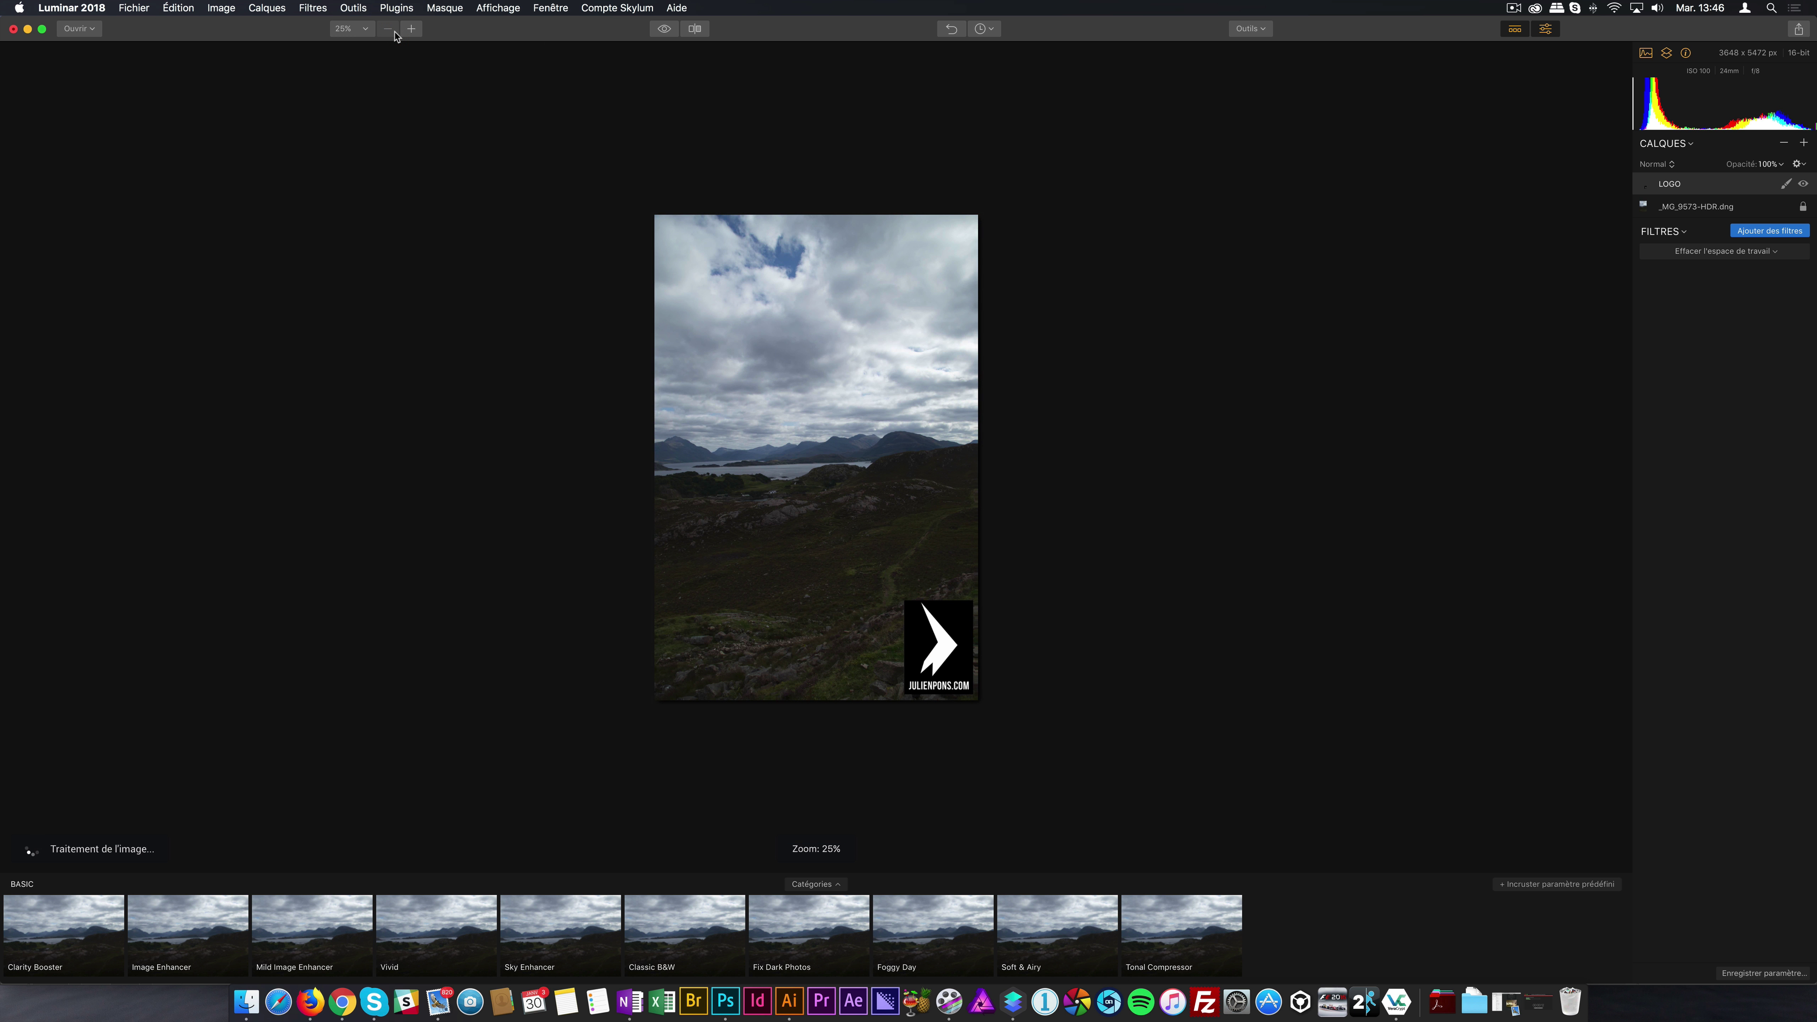
left_click(411, 31)
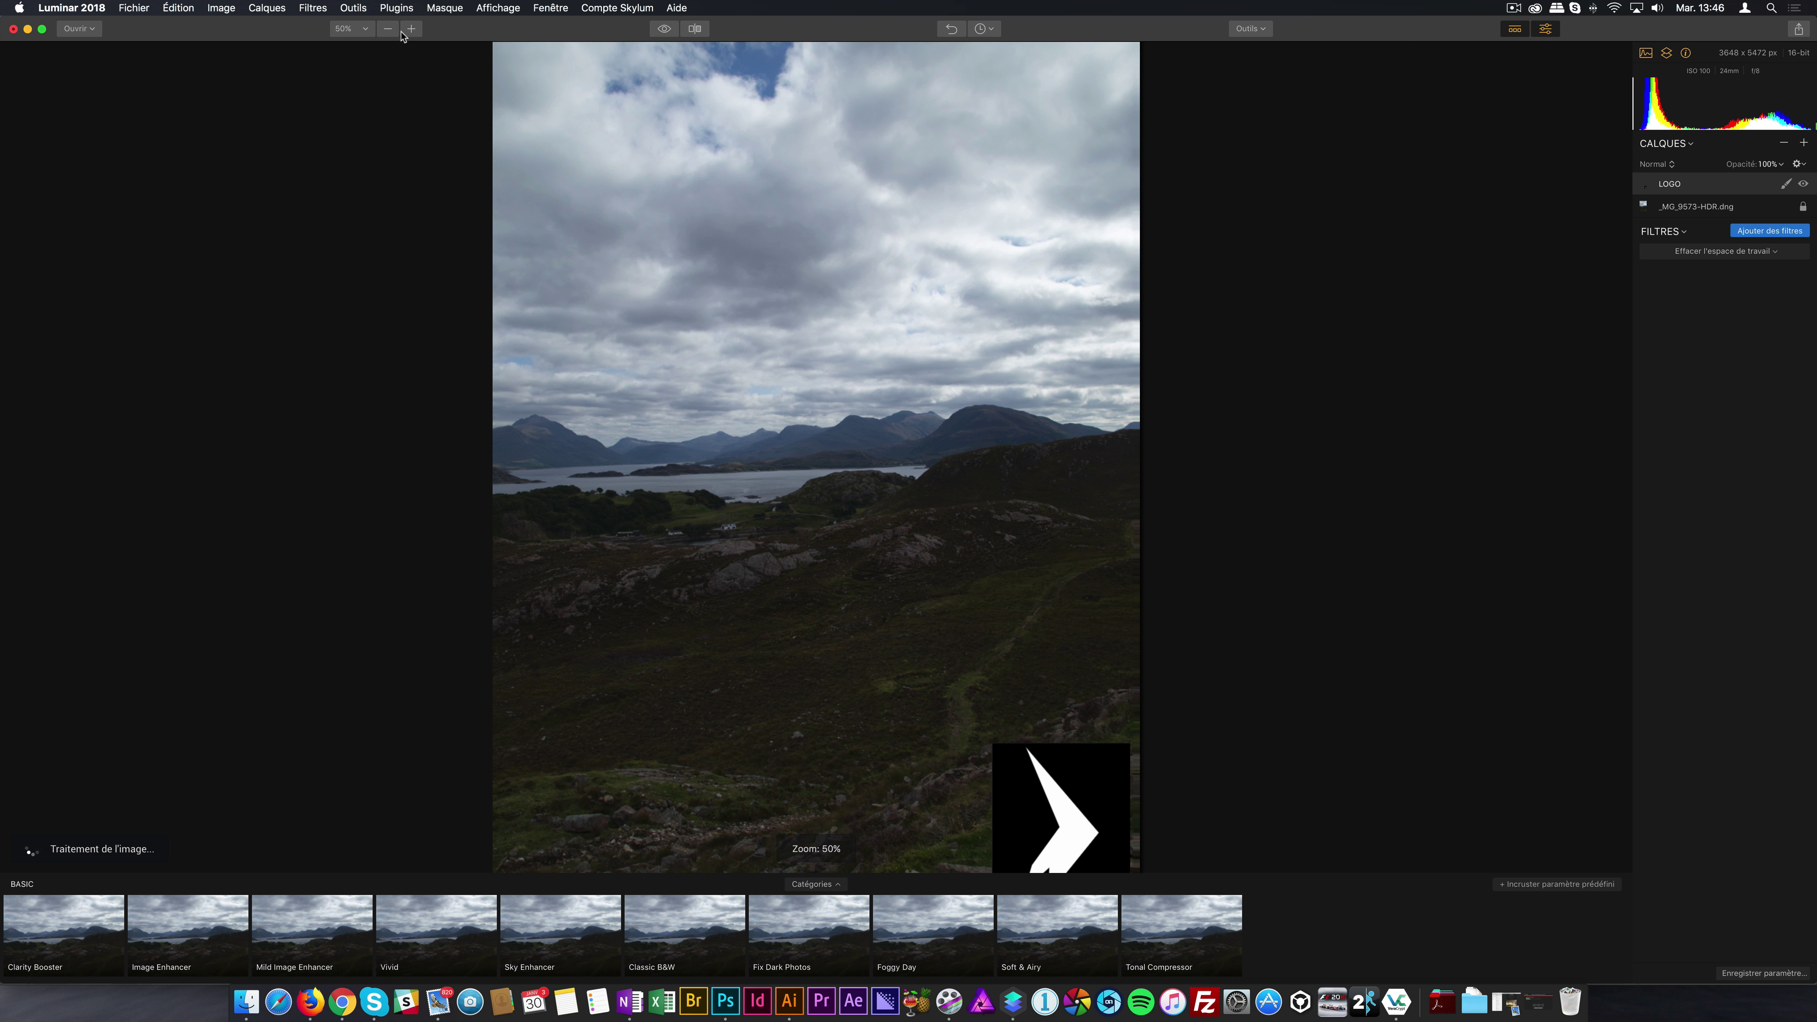
left_click_drag(583, 359, 596, 268)
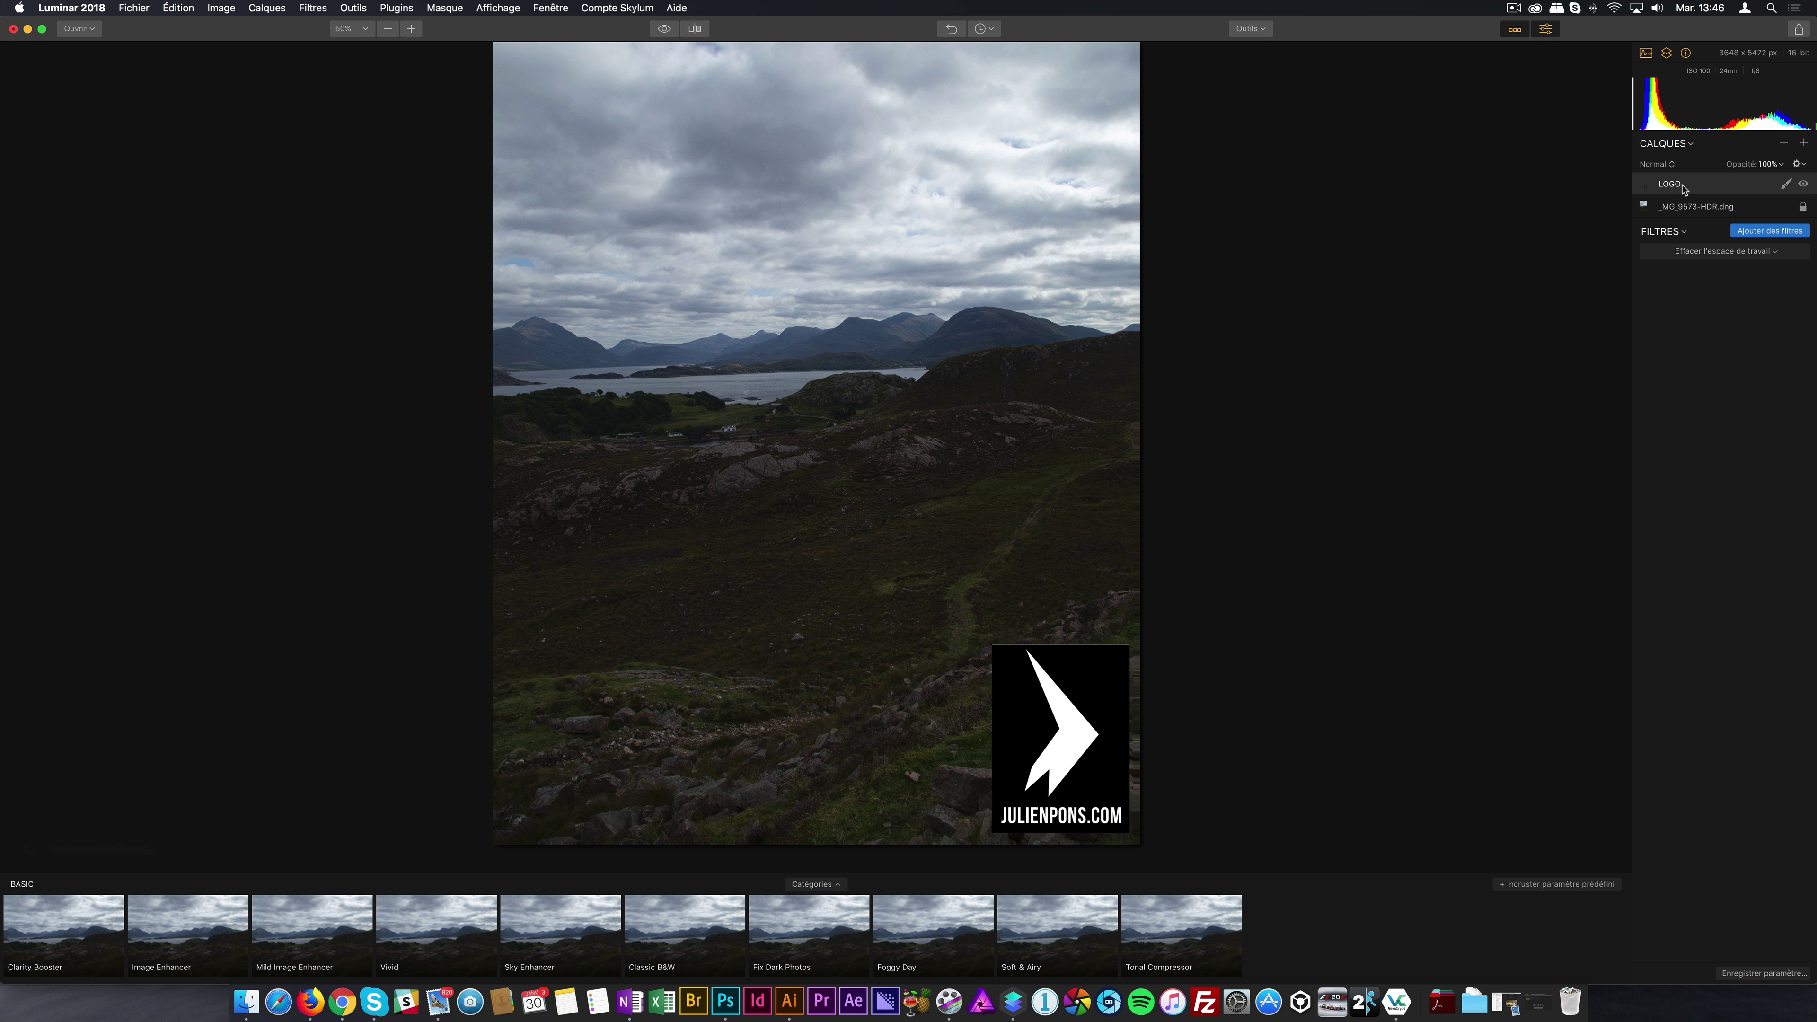
Step: Try the Obscurcir and Multiplicateur blend modes on the LOGO layer and settle on Éclaircir
left_click(1671, 165)
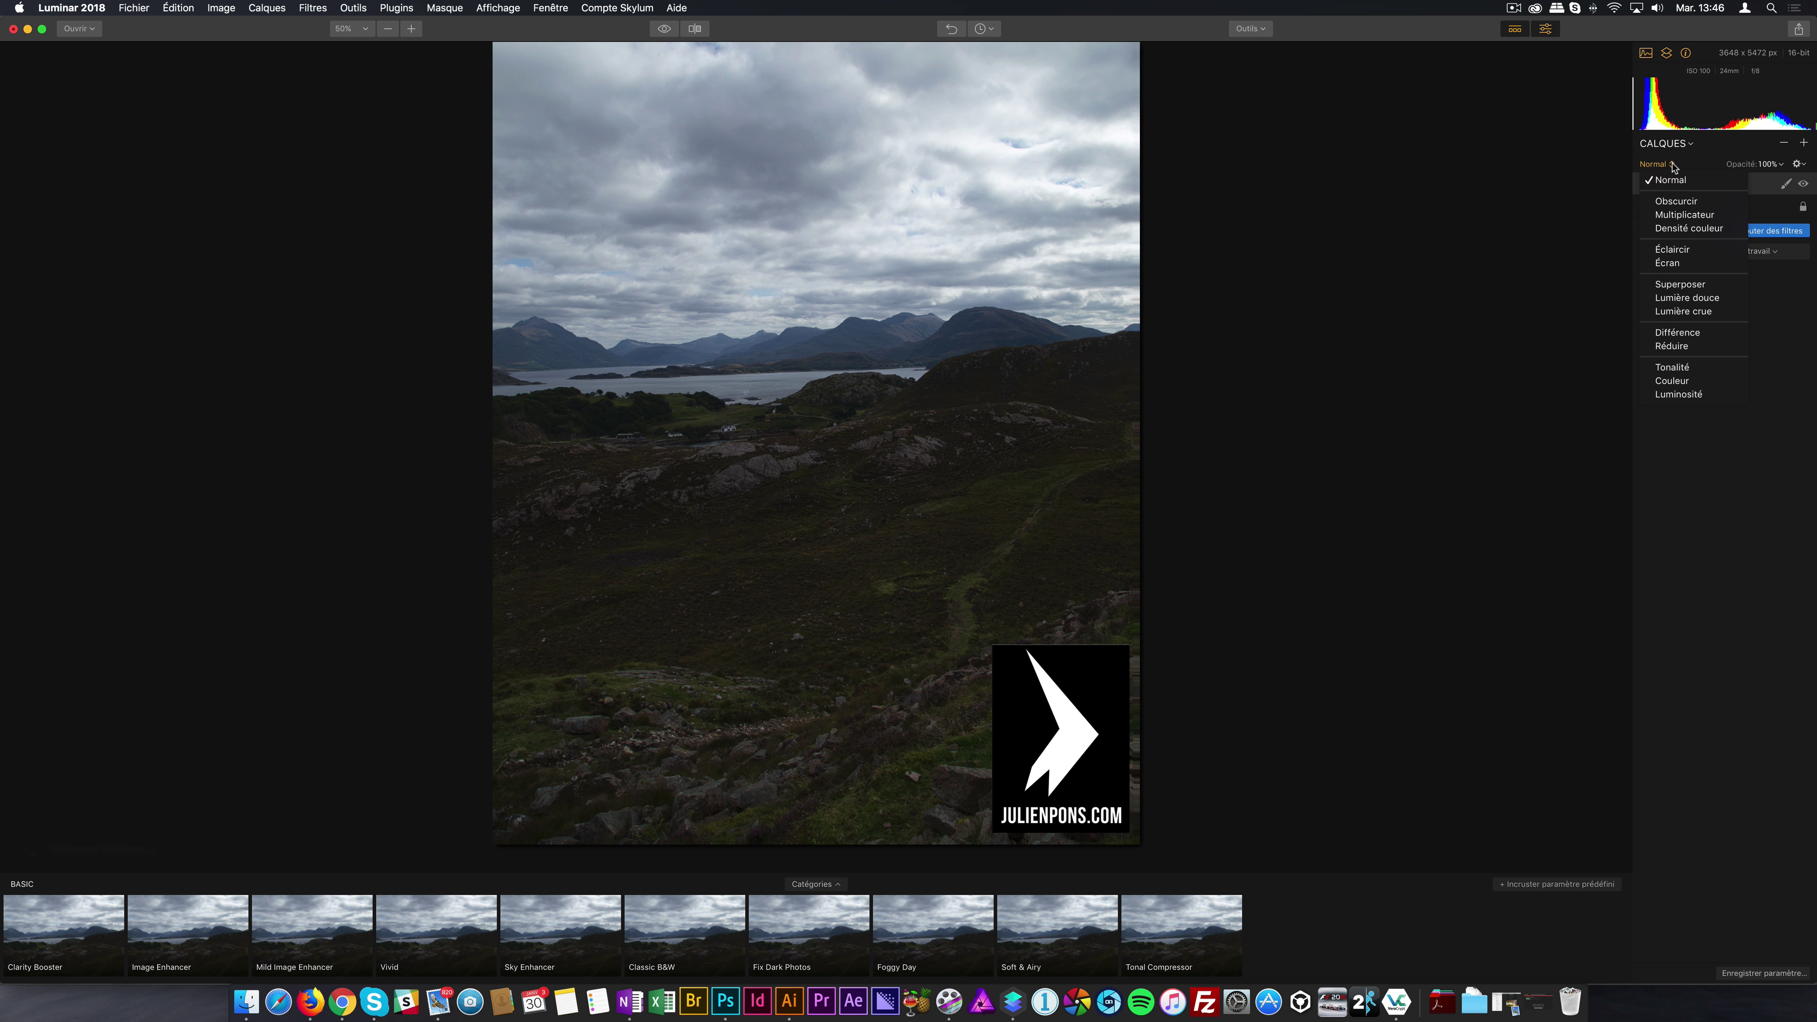
left_click(1676, 202)
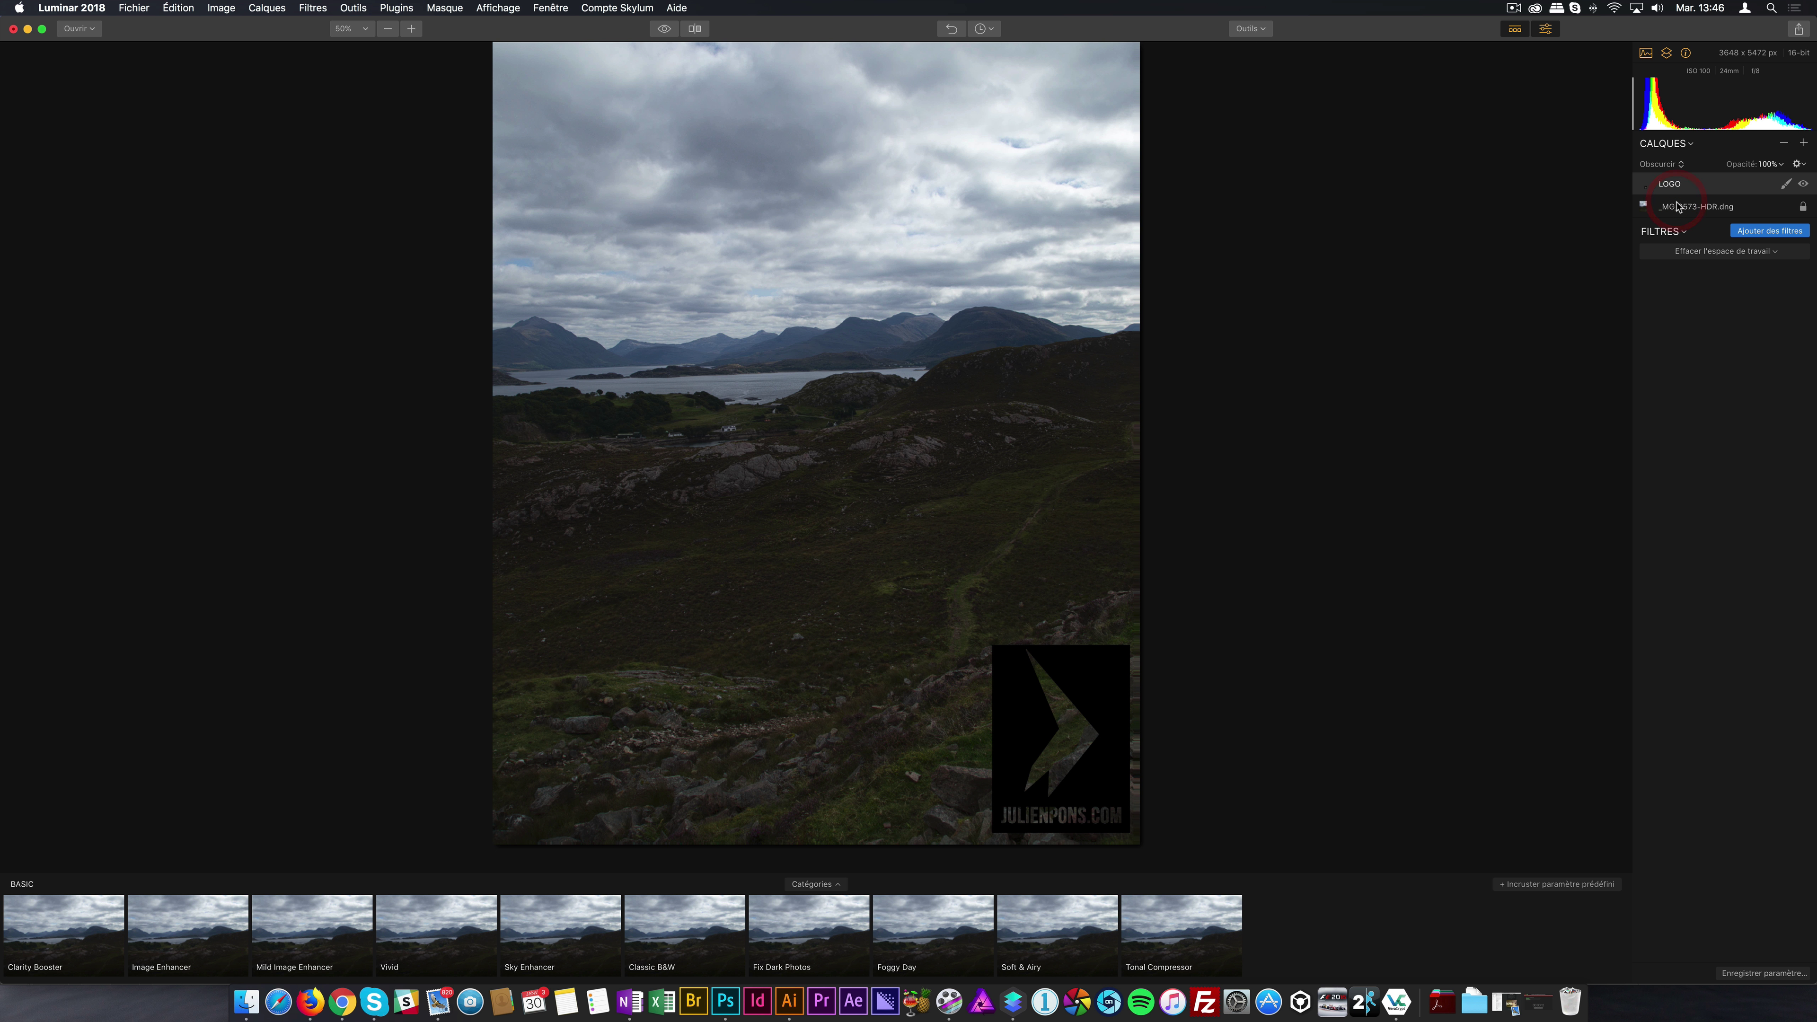
left_click(1663, 165)
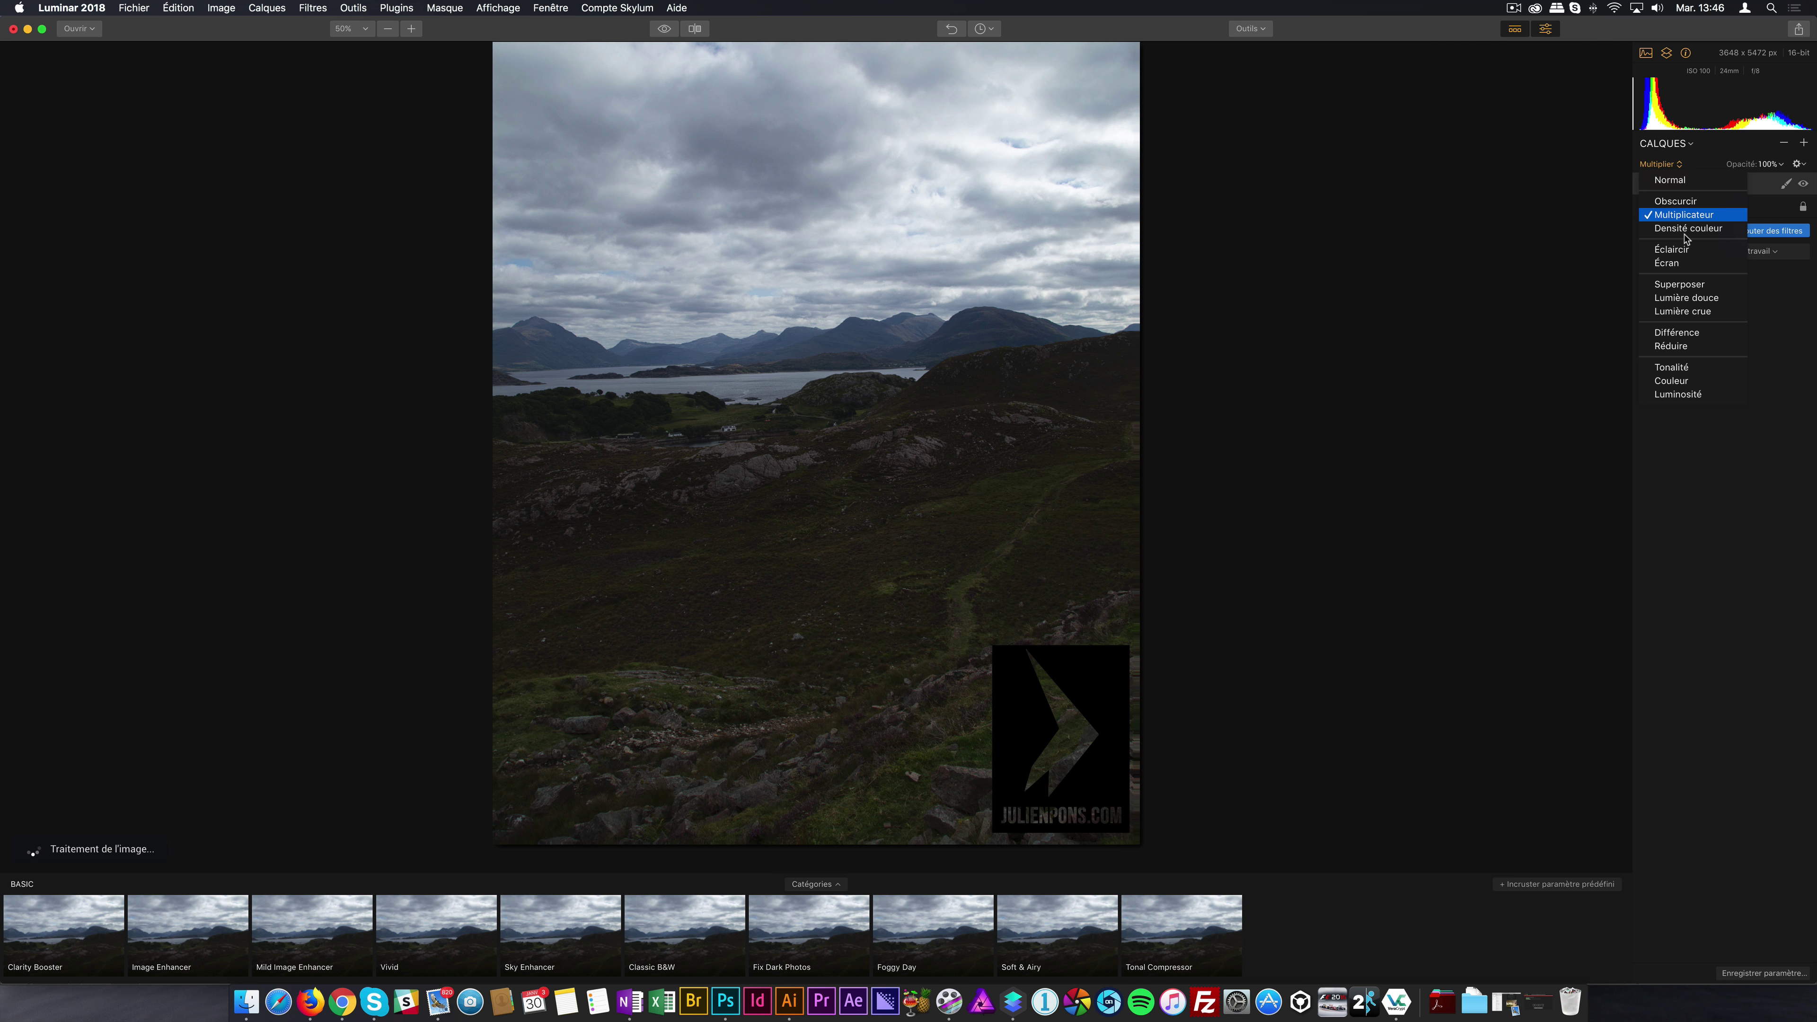
left_click(1692, 251)
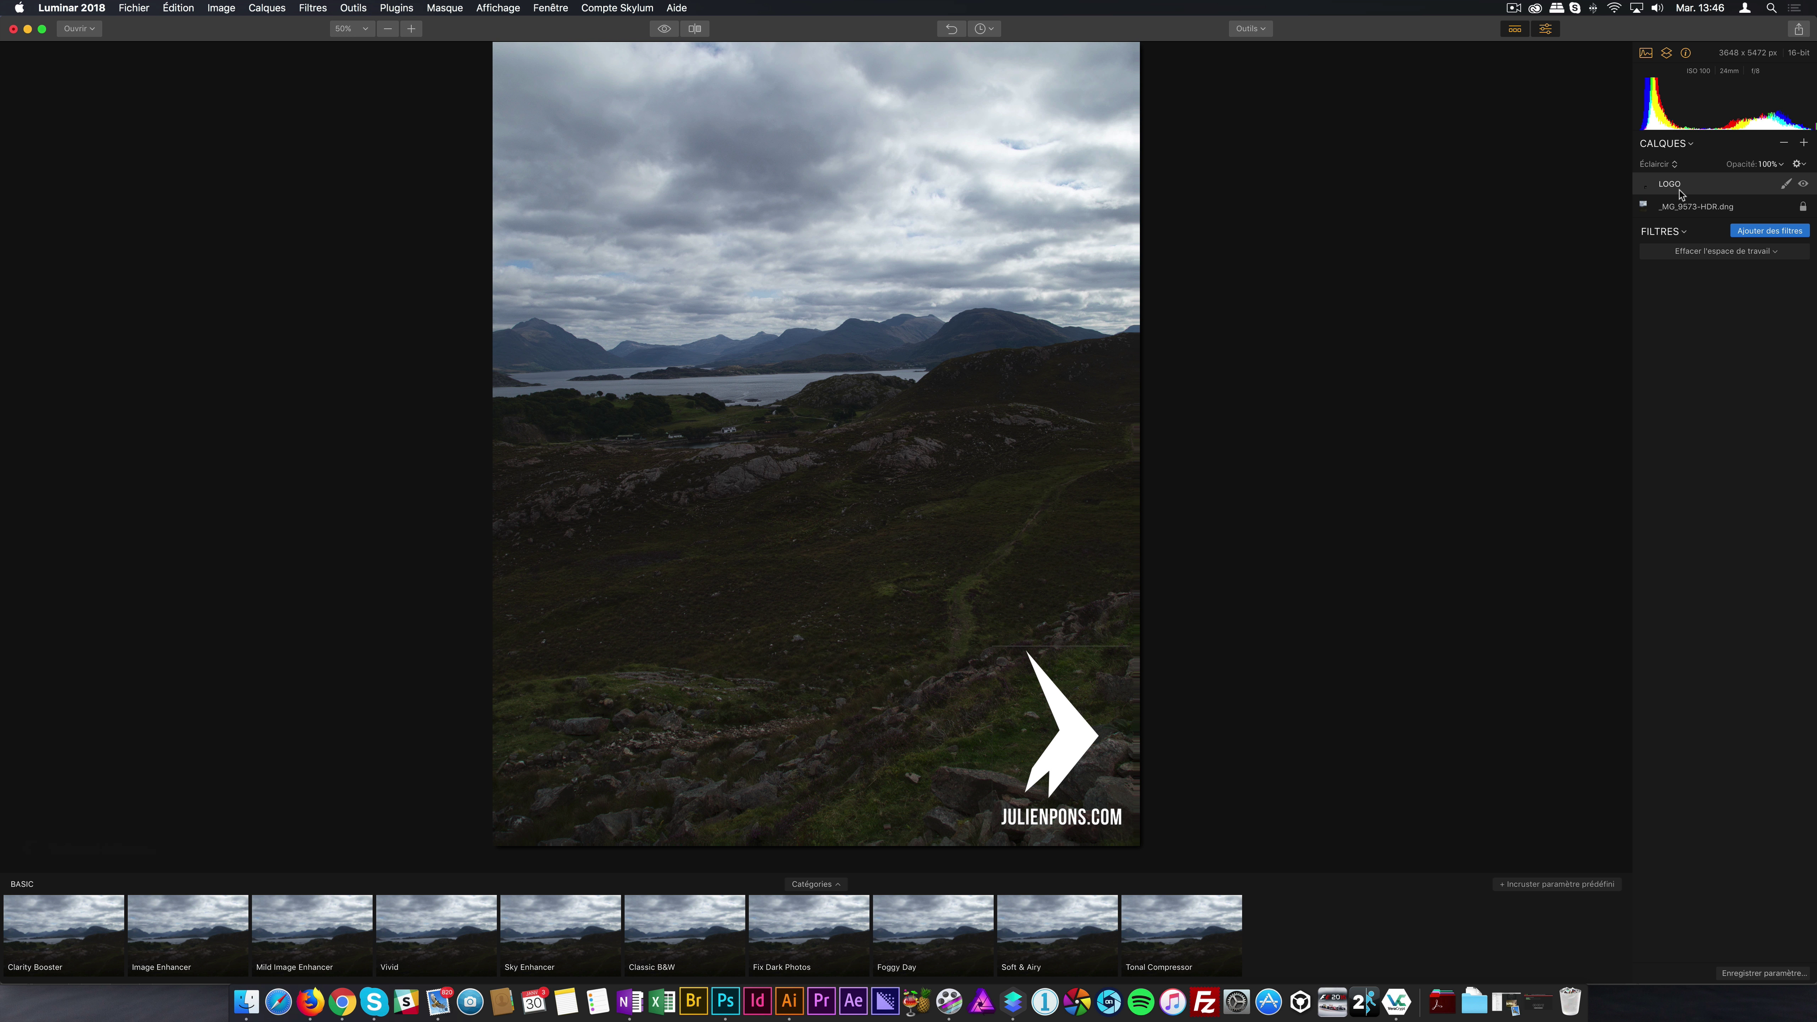
left_click(1676, 167)
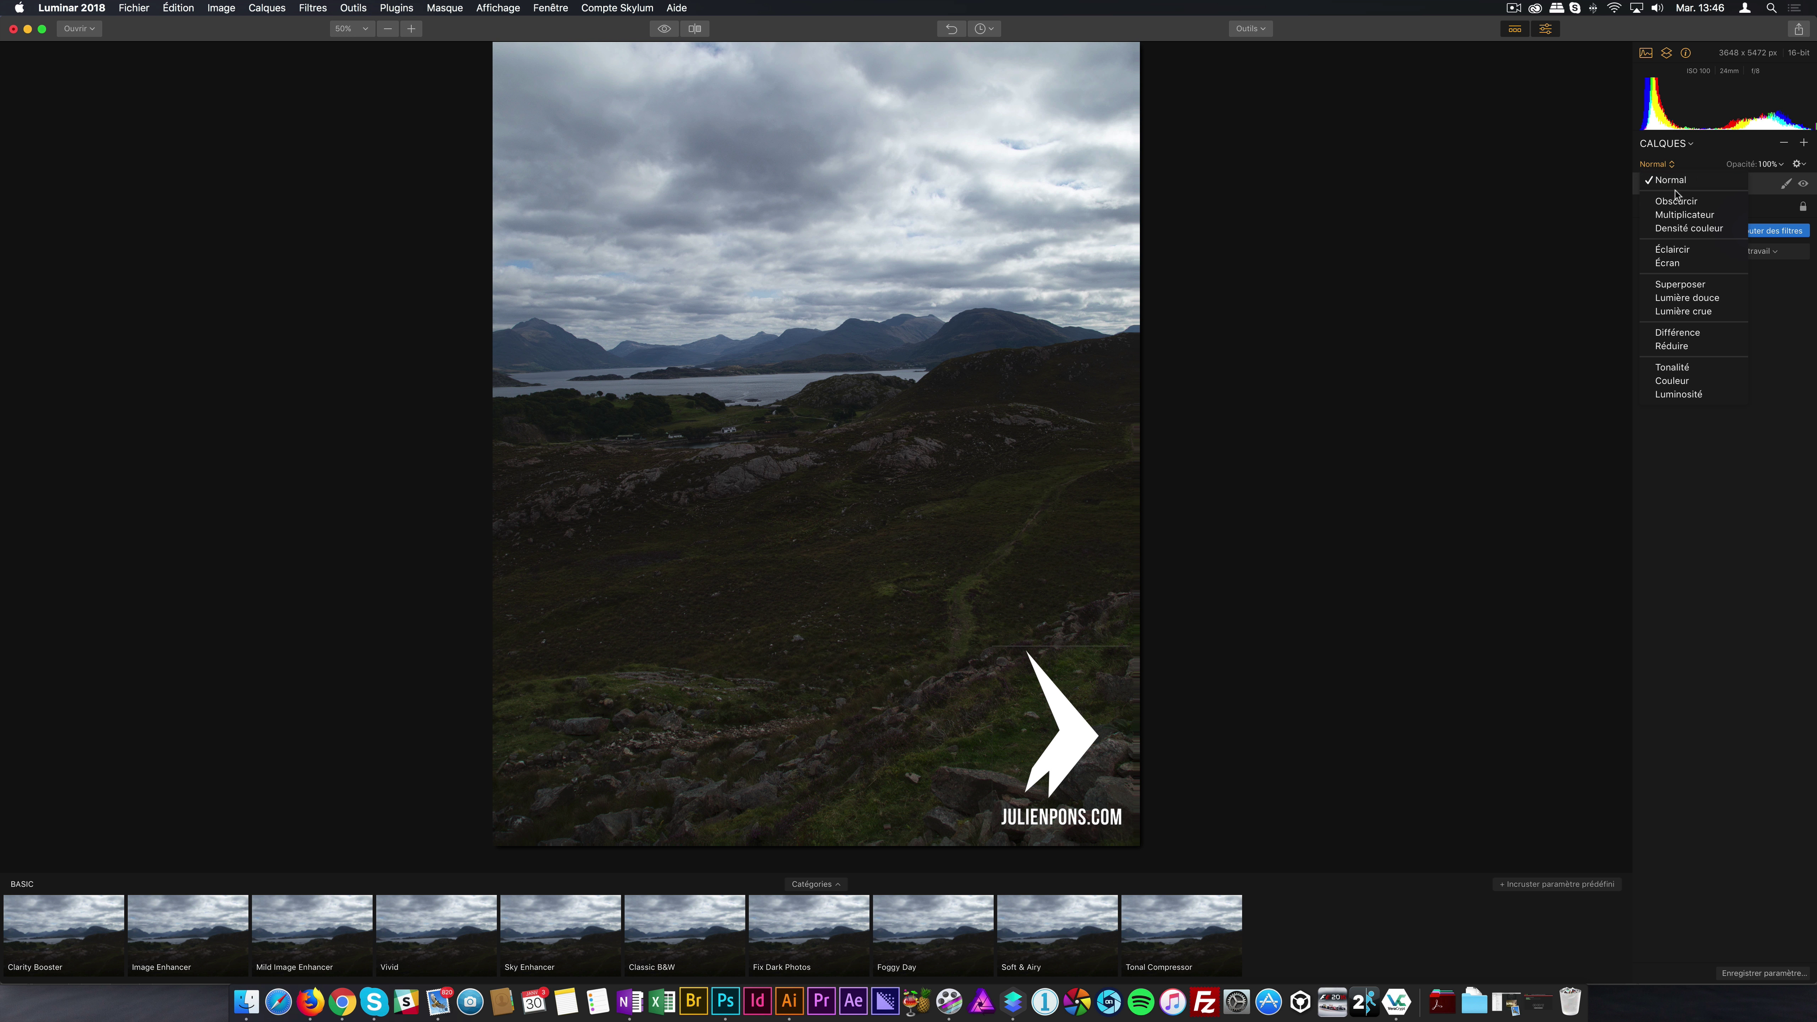
left_click(1672, 249)
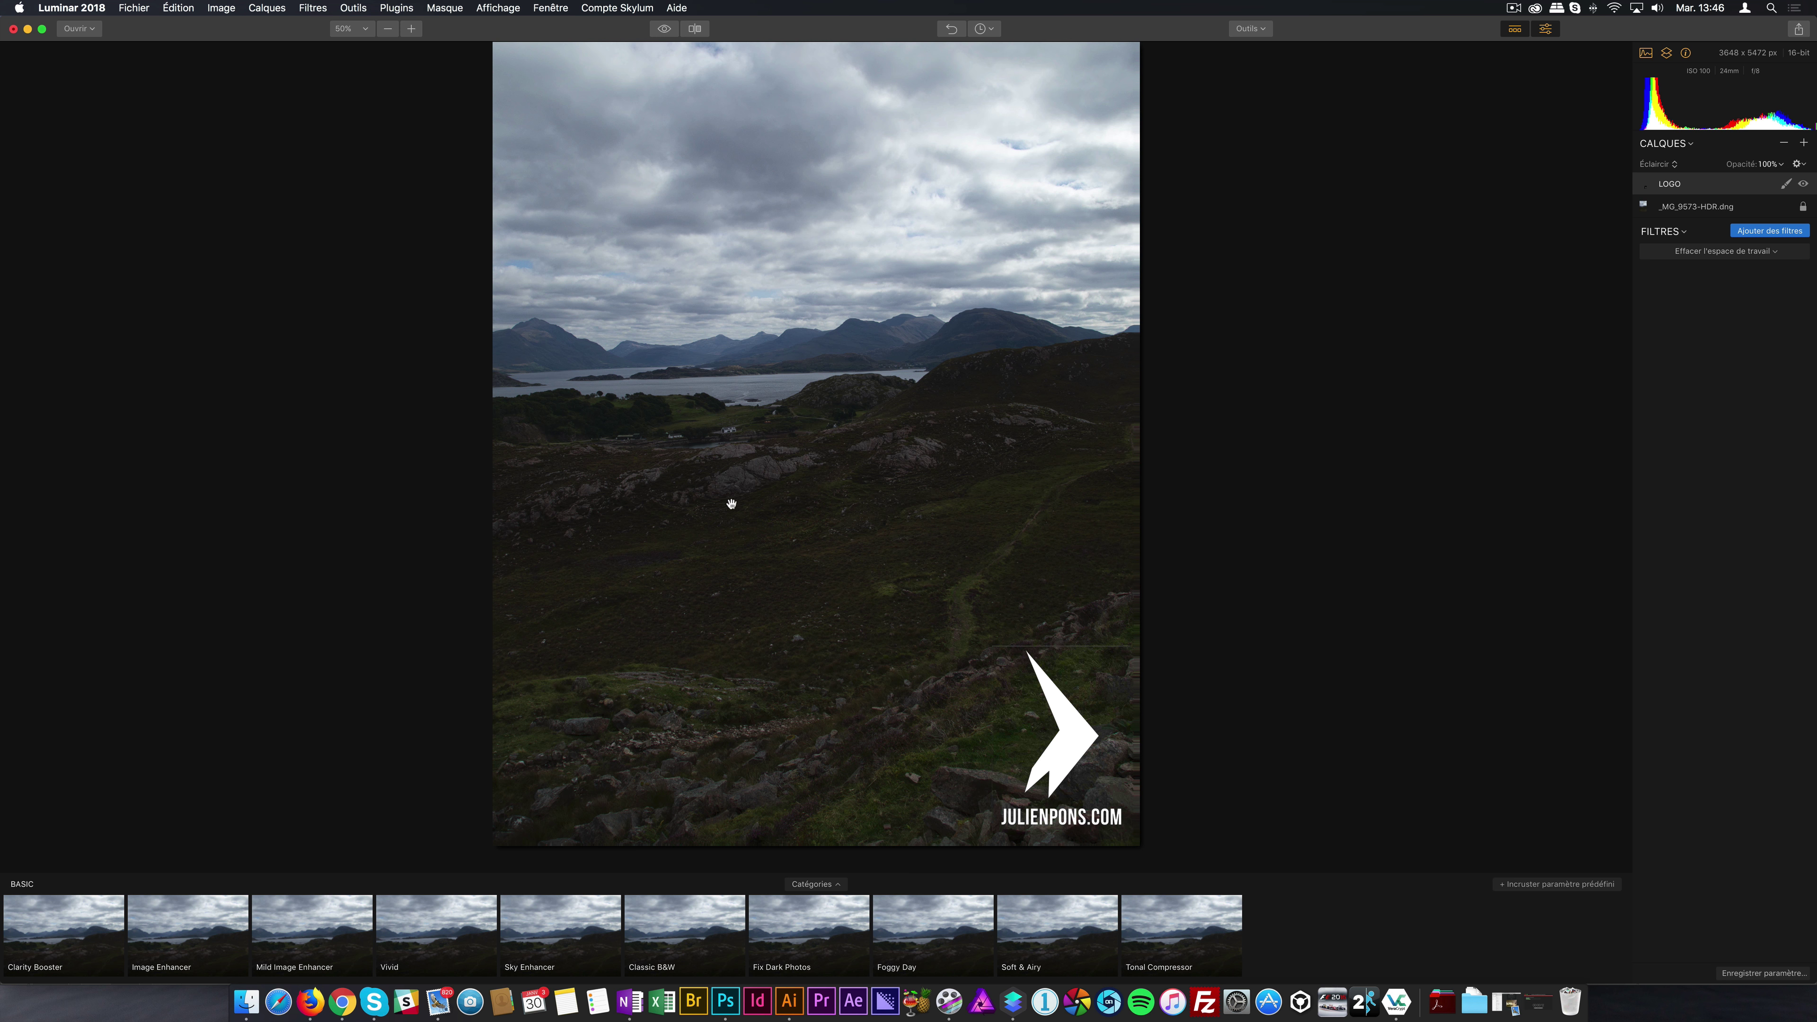
Step: Inspect the blended logo and its former black background's edges on the photo at 50%, 100% and 200% zoom
left_click(411, 29)
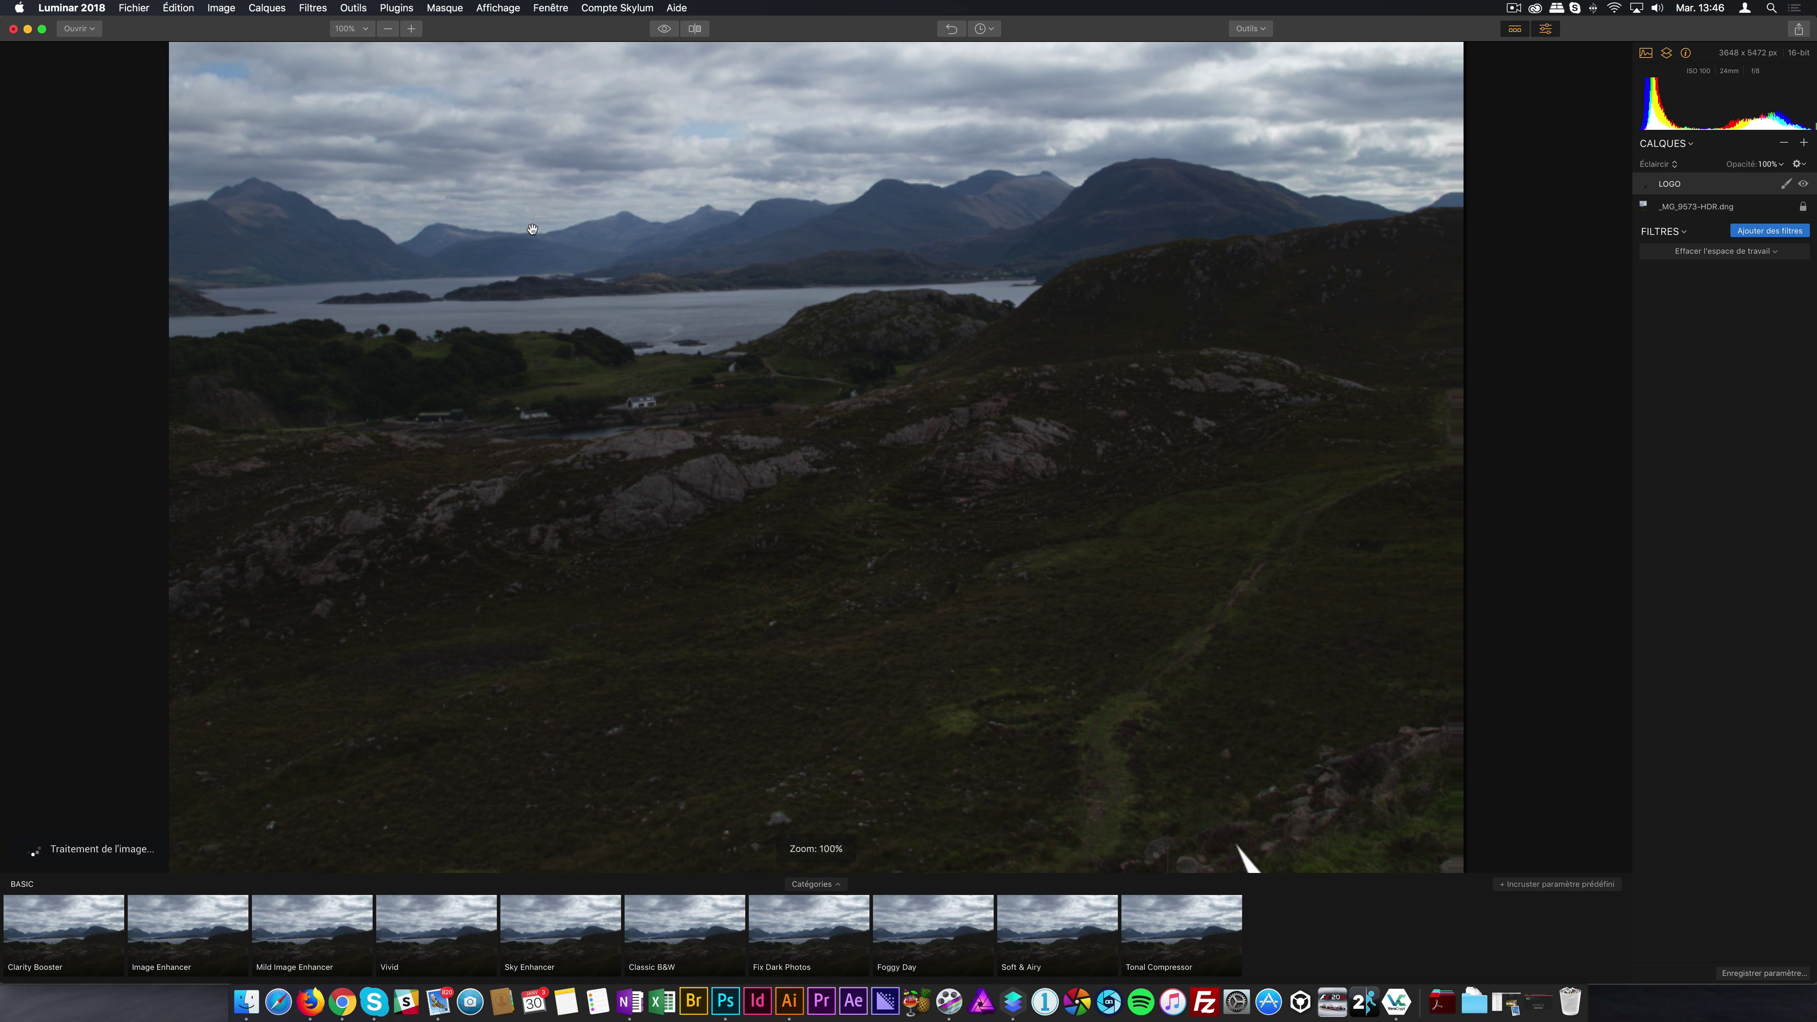
left_click(387, 29)
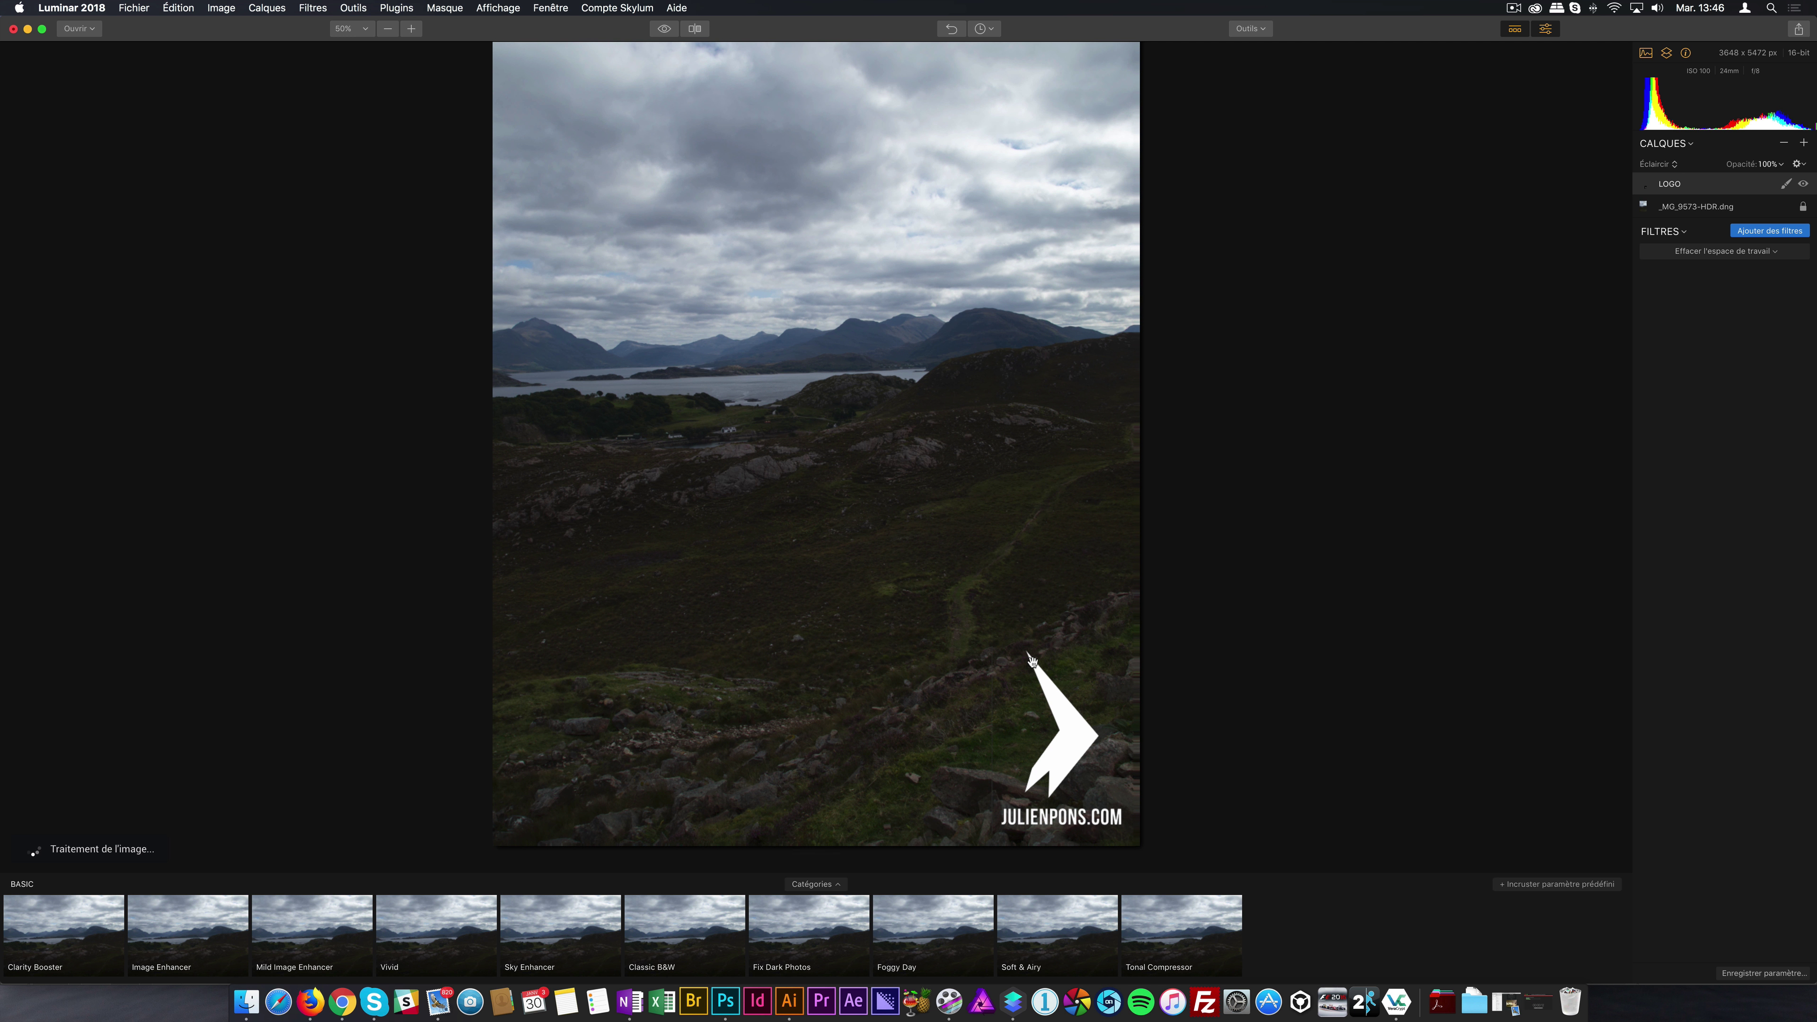
left_click(412, 29)
left_click_drag(1081, 732, 1025, 566)
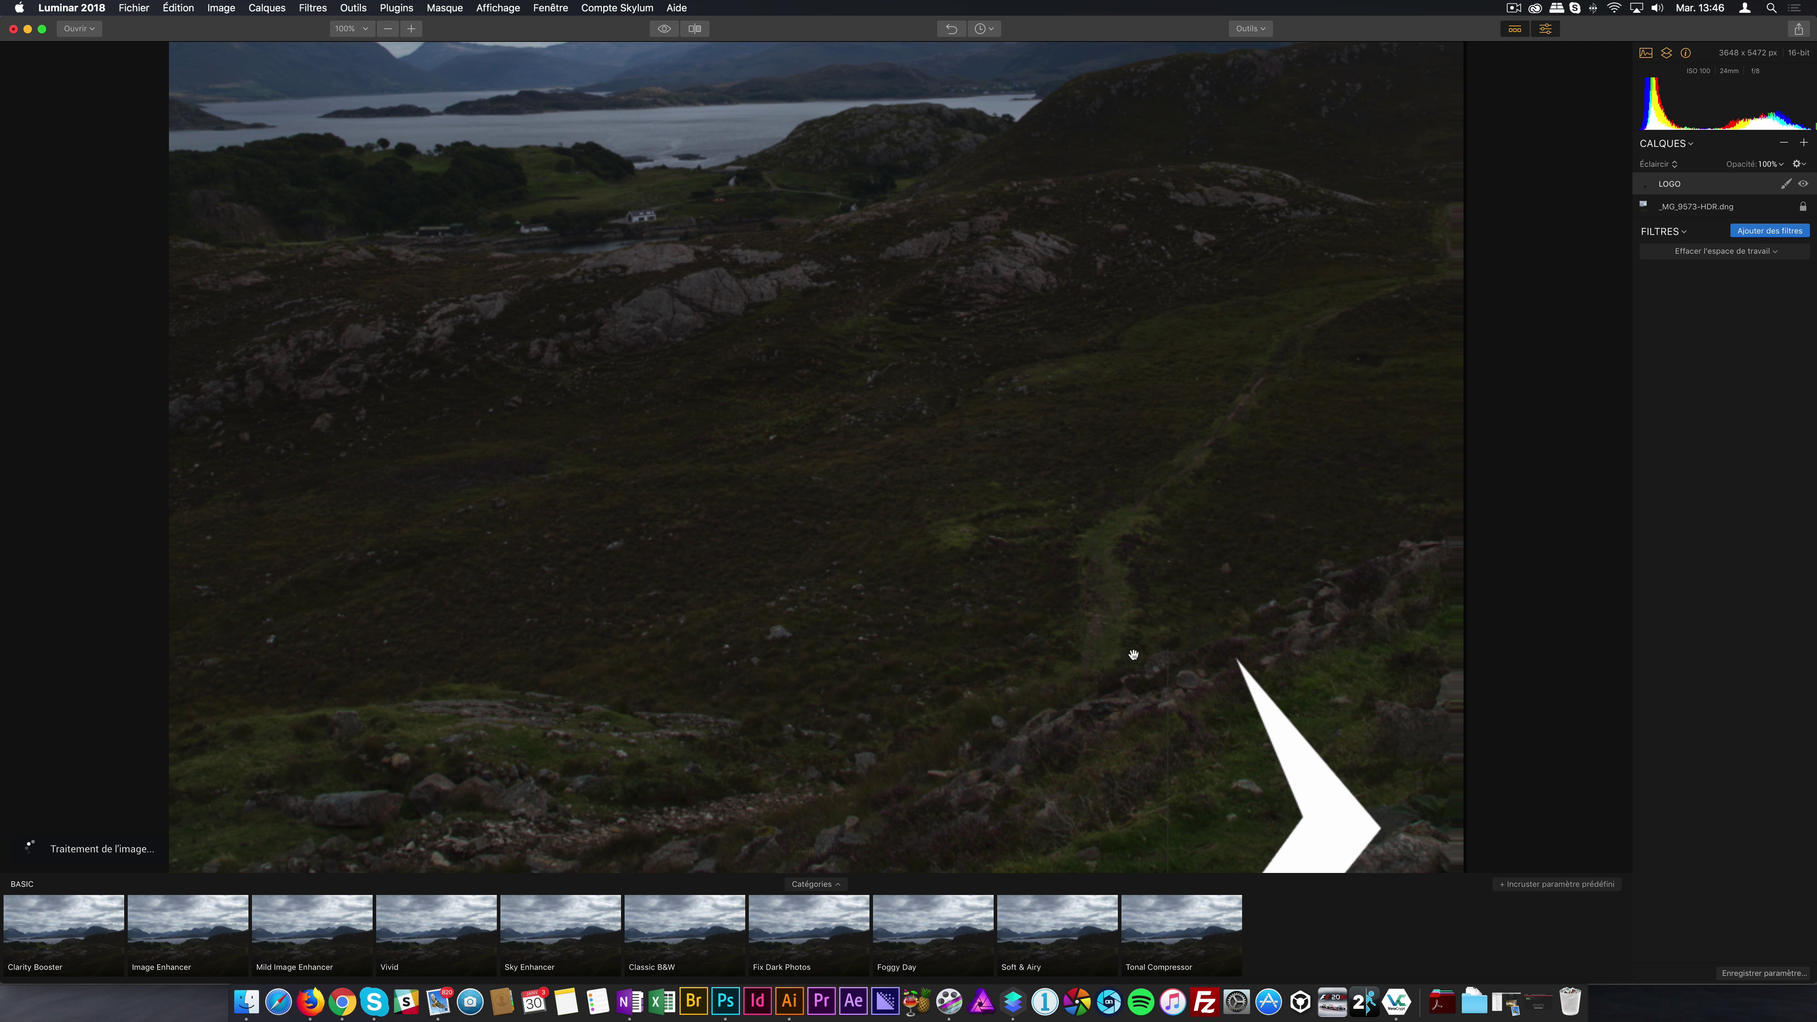
left_click_drag(1152, 641, 1112, 462)
left_click(412, 28)
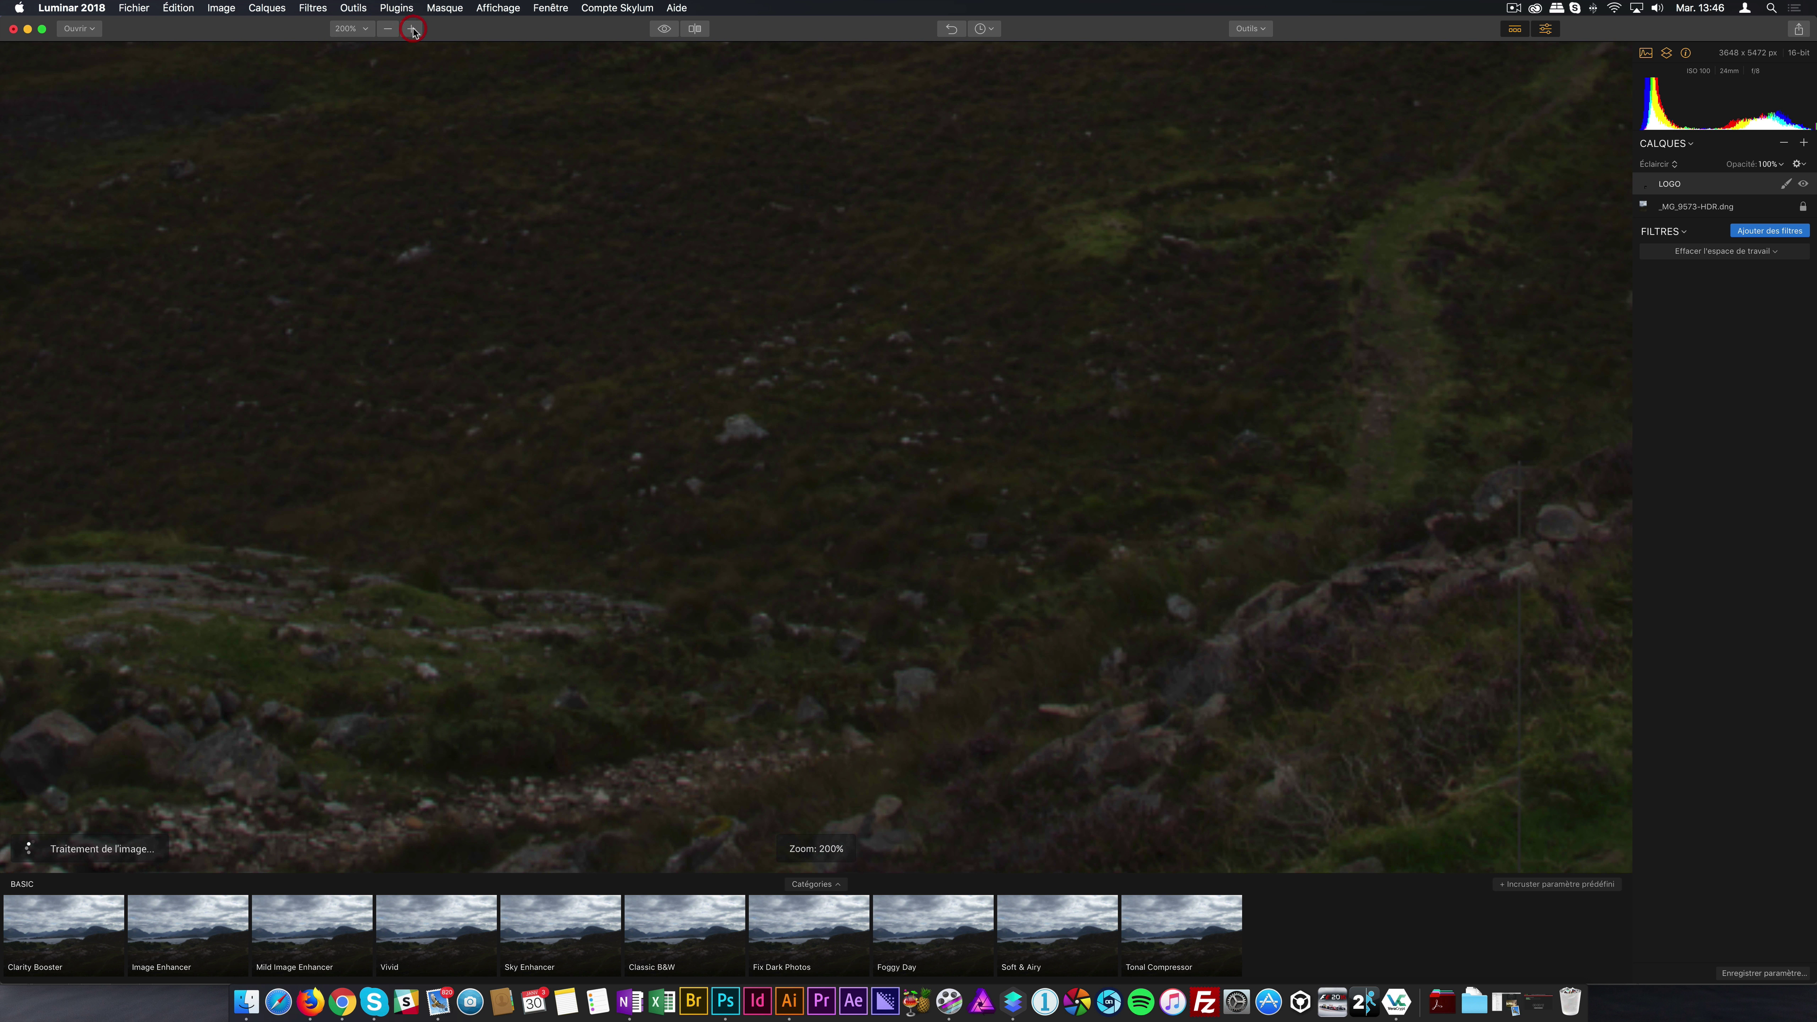
left_click(390, 29)
left_click(389, 29)
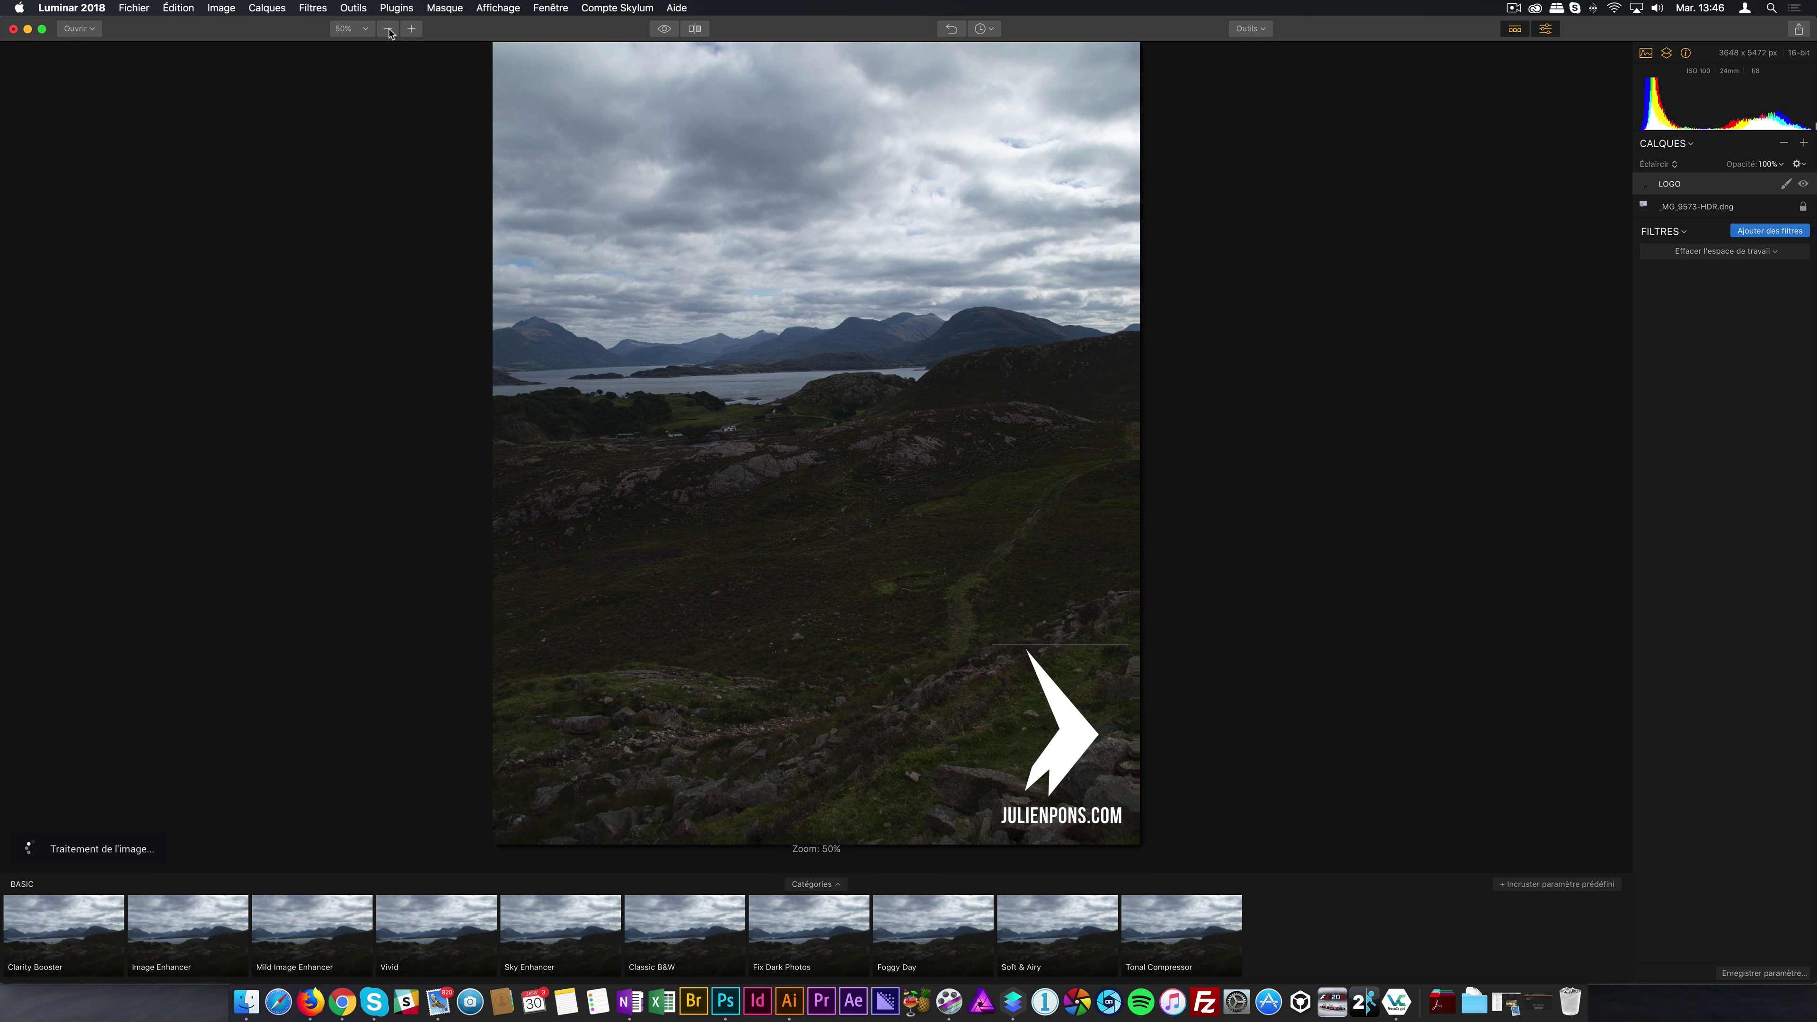
Step: Open LOGO.jpg from the Bureau folder, examine the edges of its black background, and return to Luminar 2018
left_click(246, 1003)
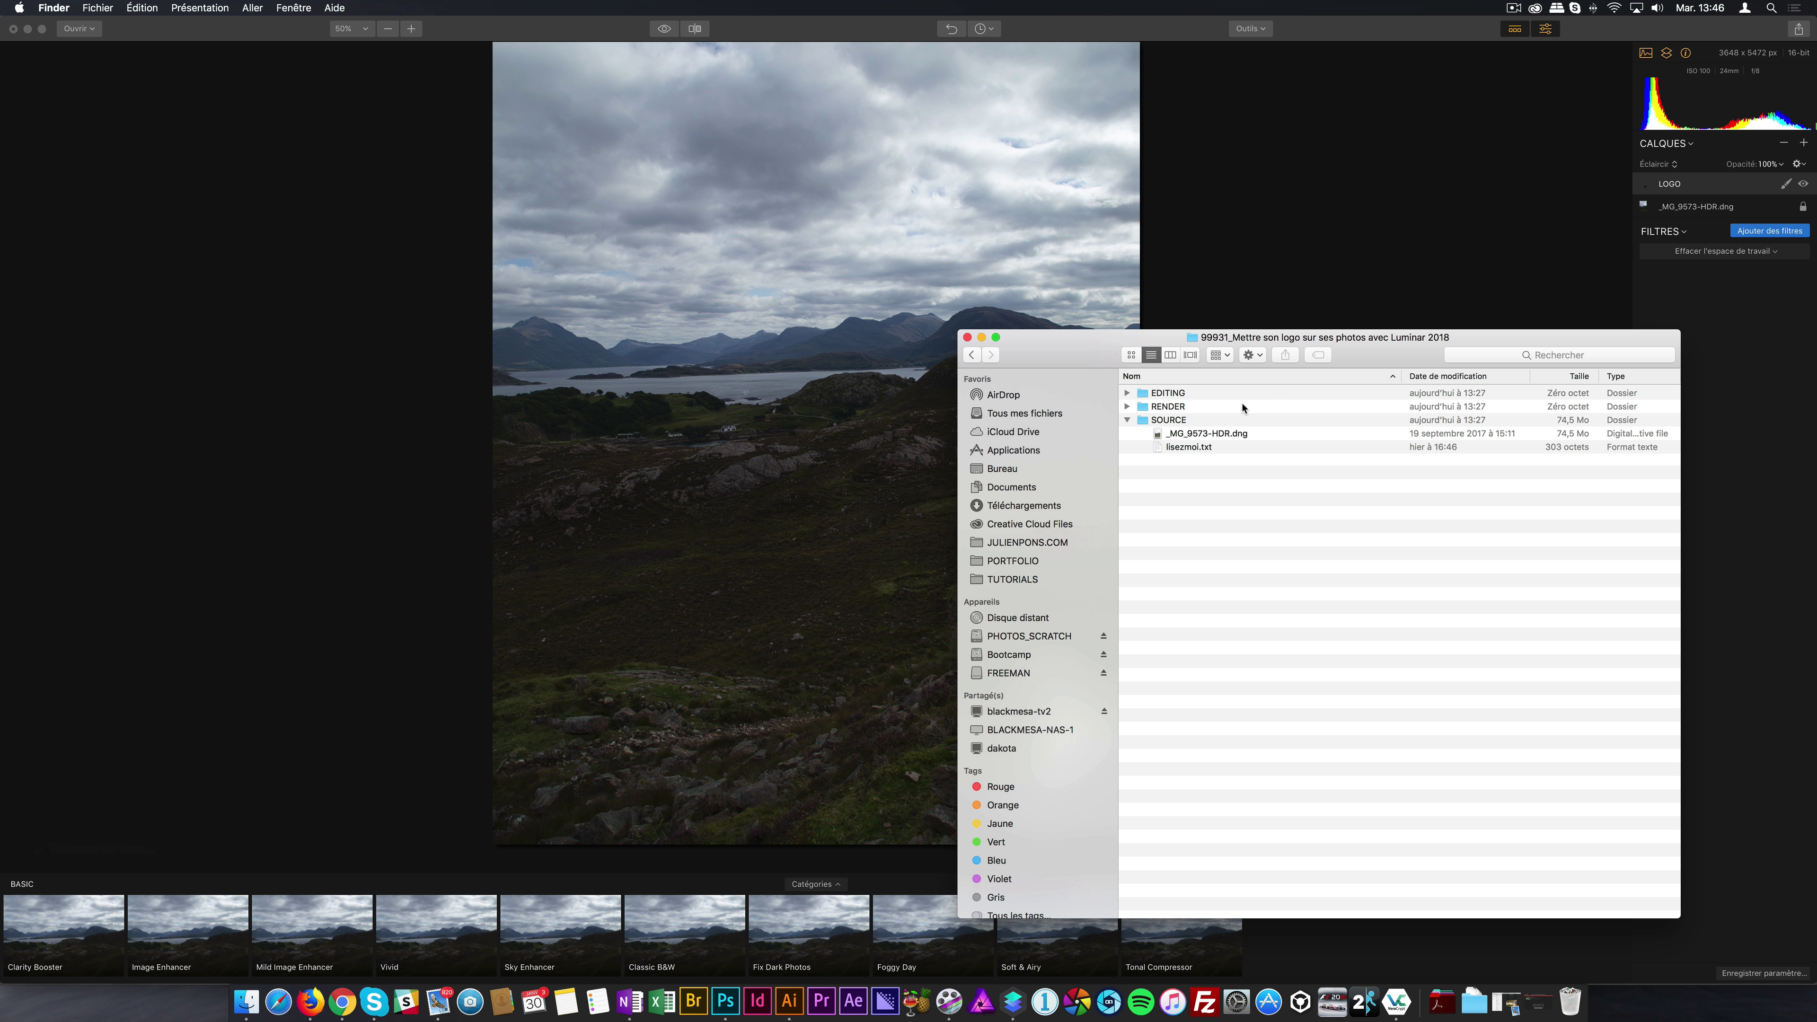
left_click(1024, 469)
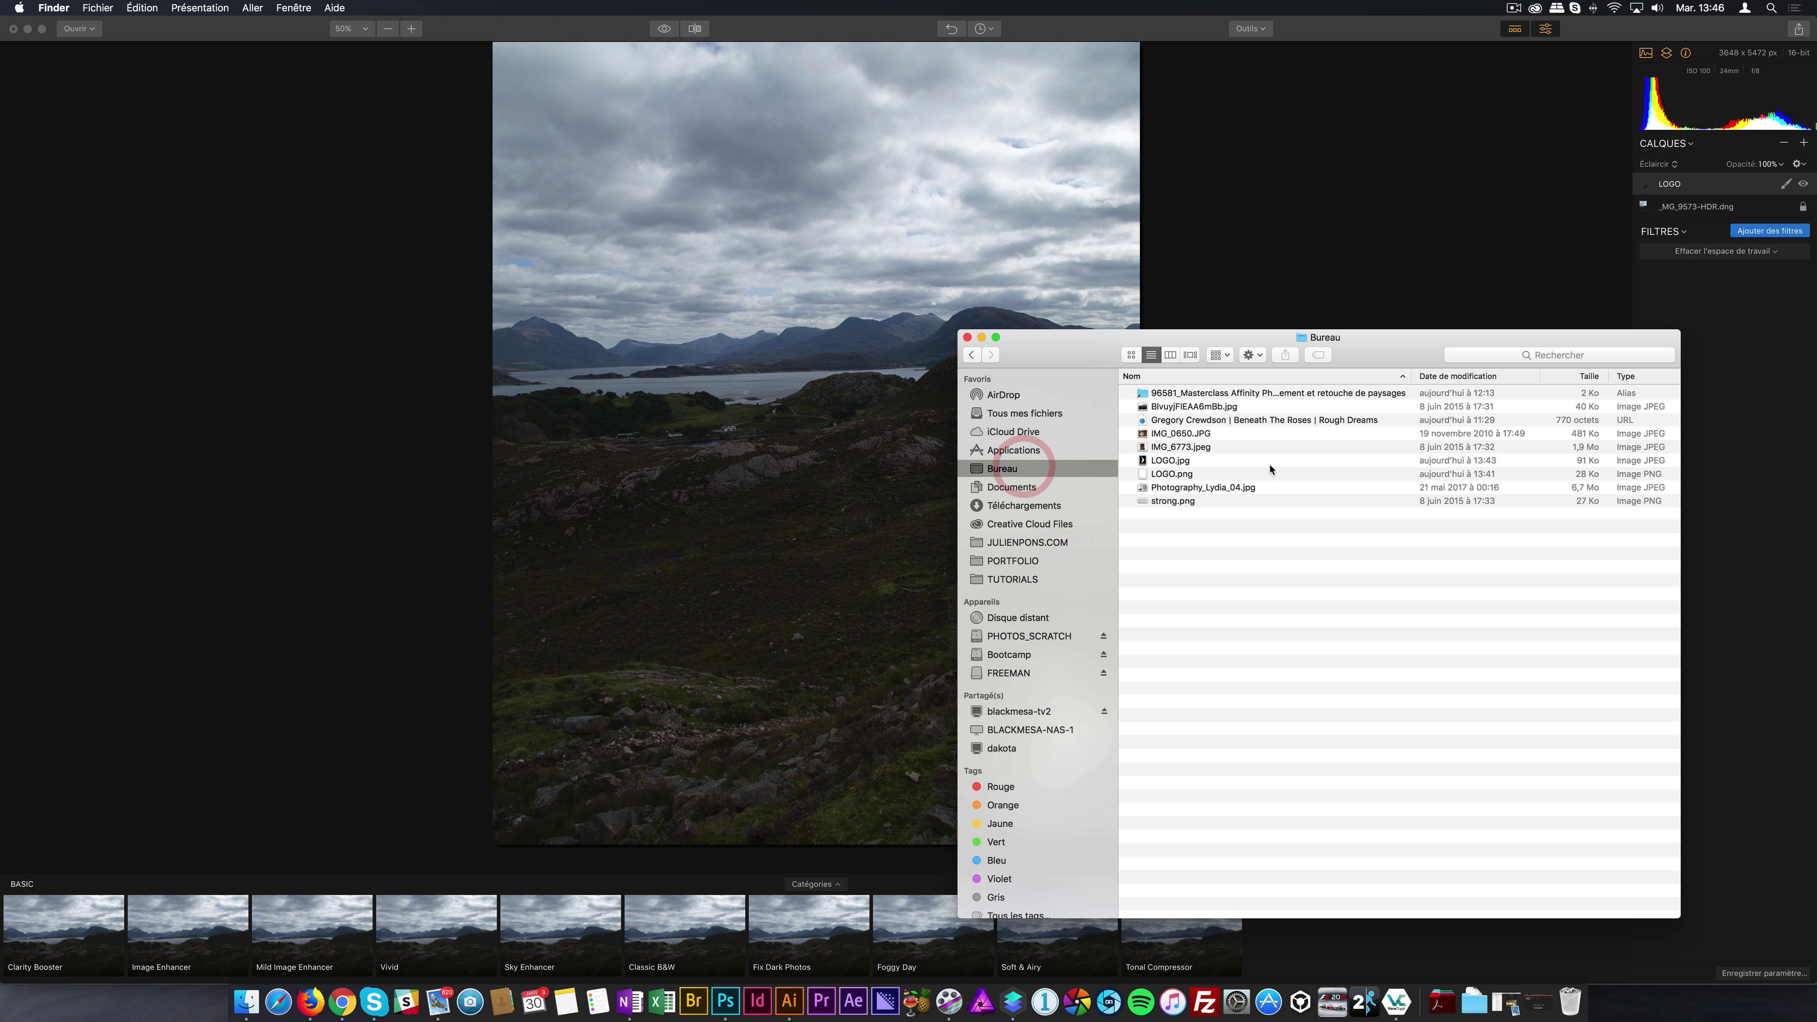
left_click(1175, 462)
double_click(1174, 462)
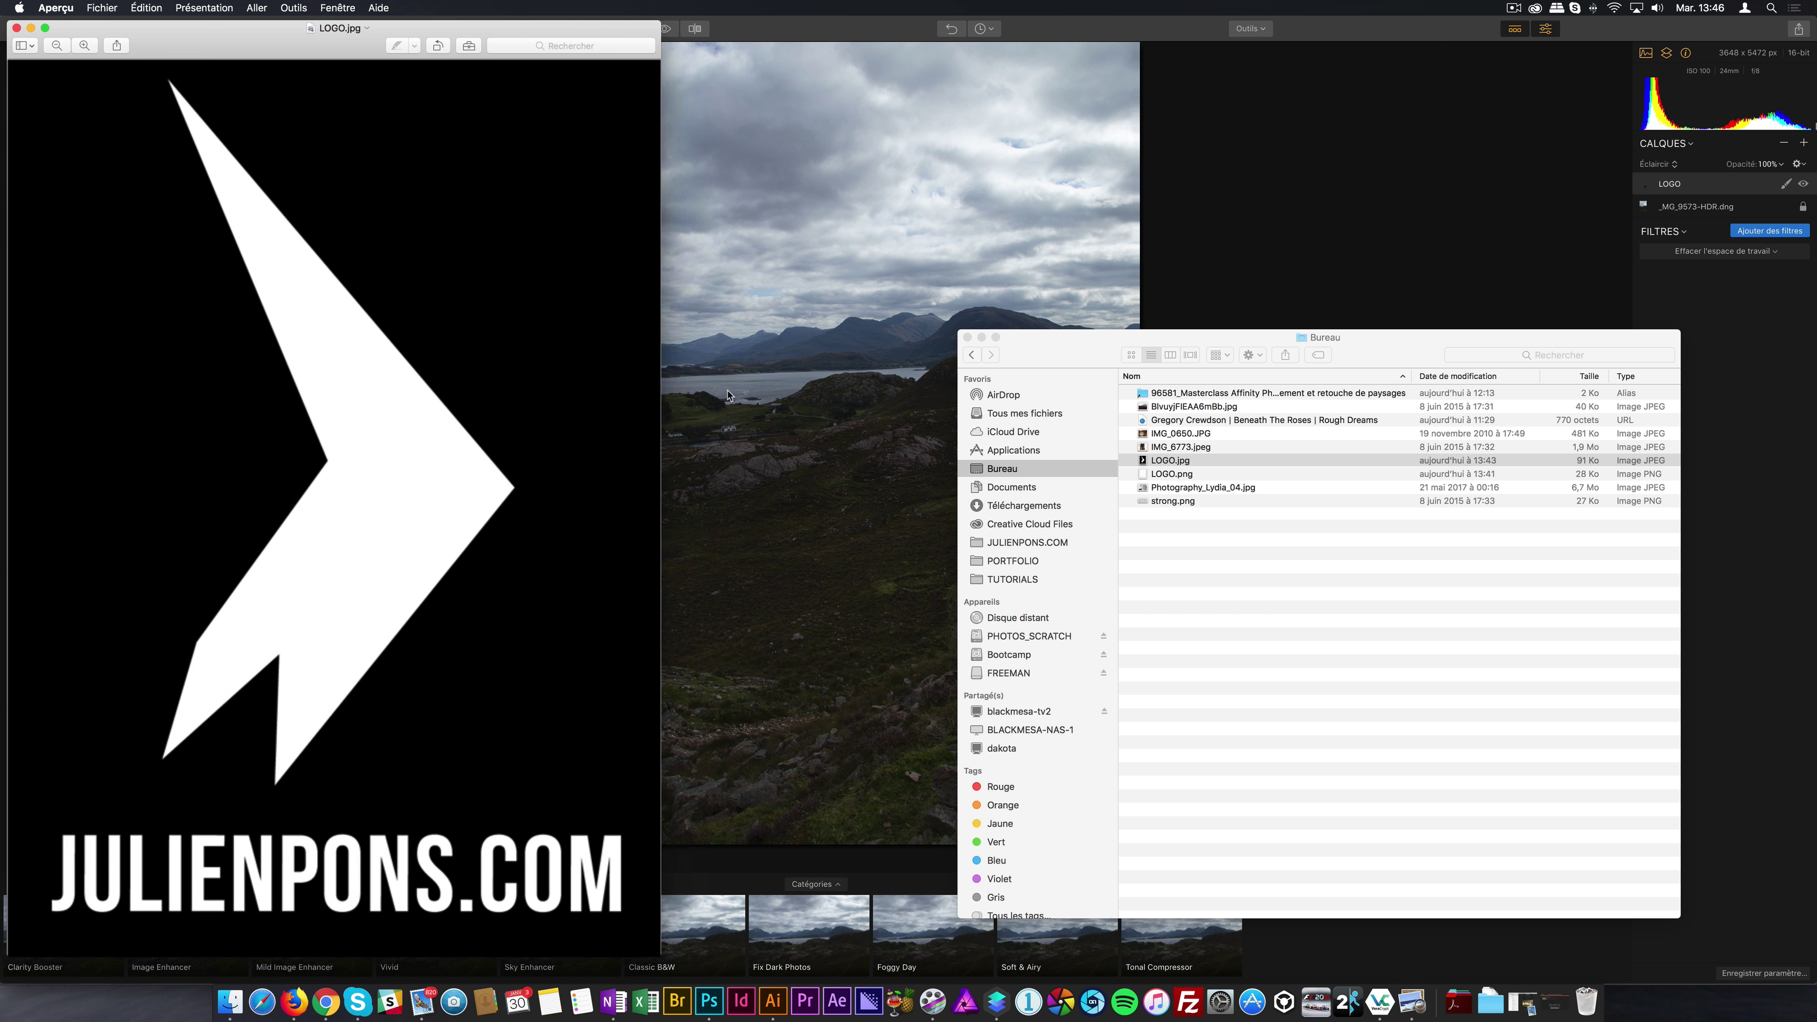
left_click_drag(659, 389, 1148, 399)
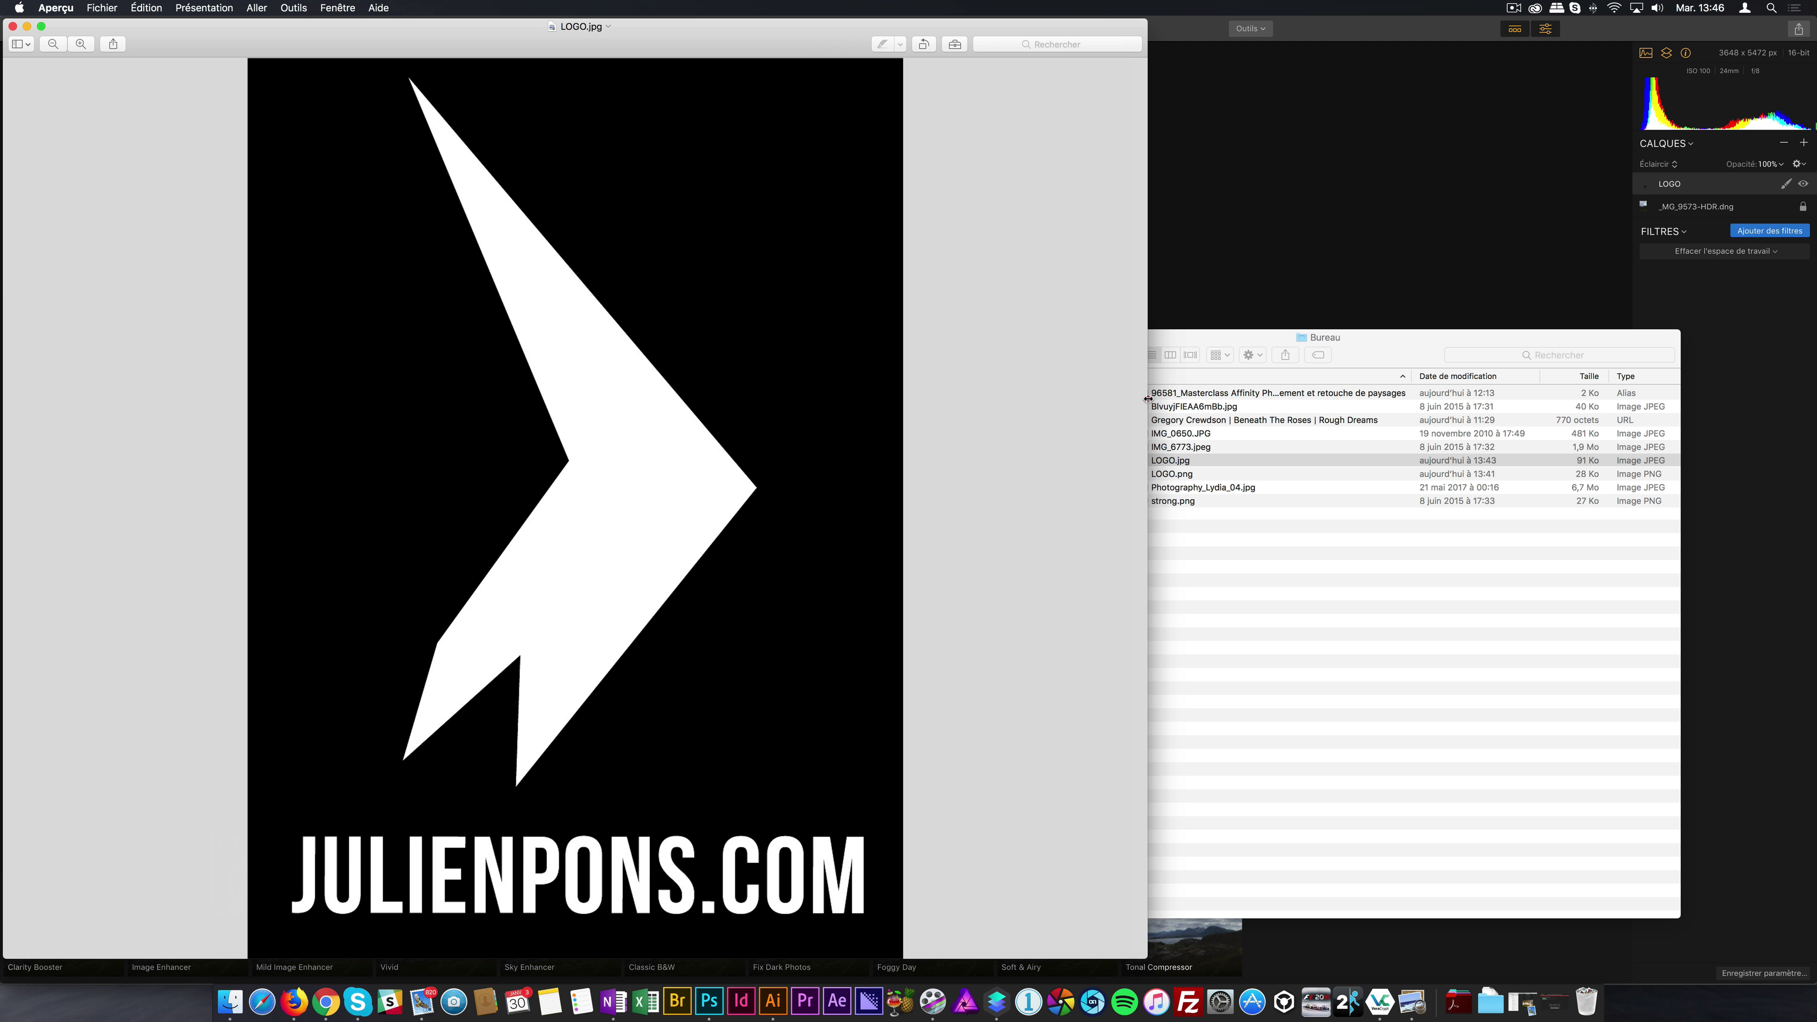
left_click_drag(1148, 399, 865, 399)
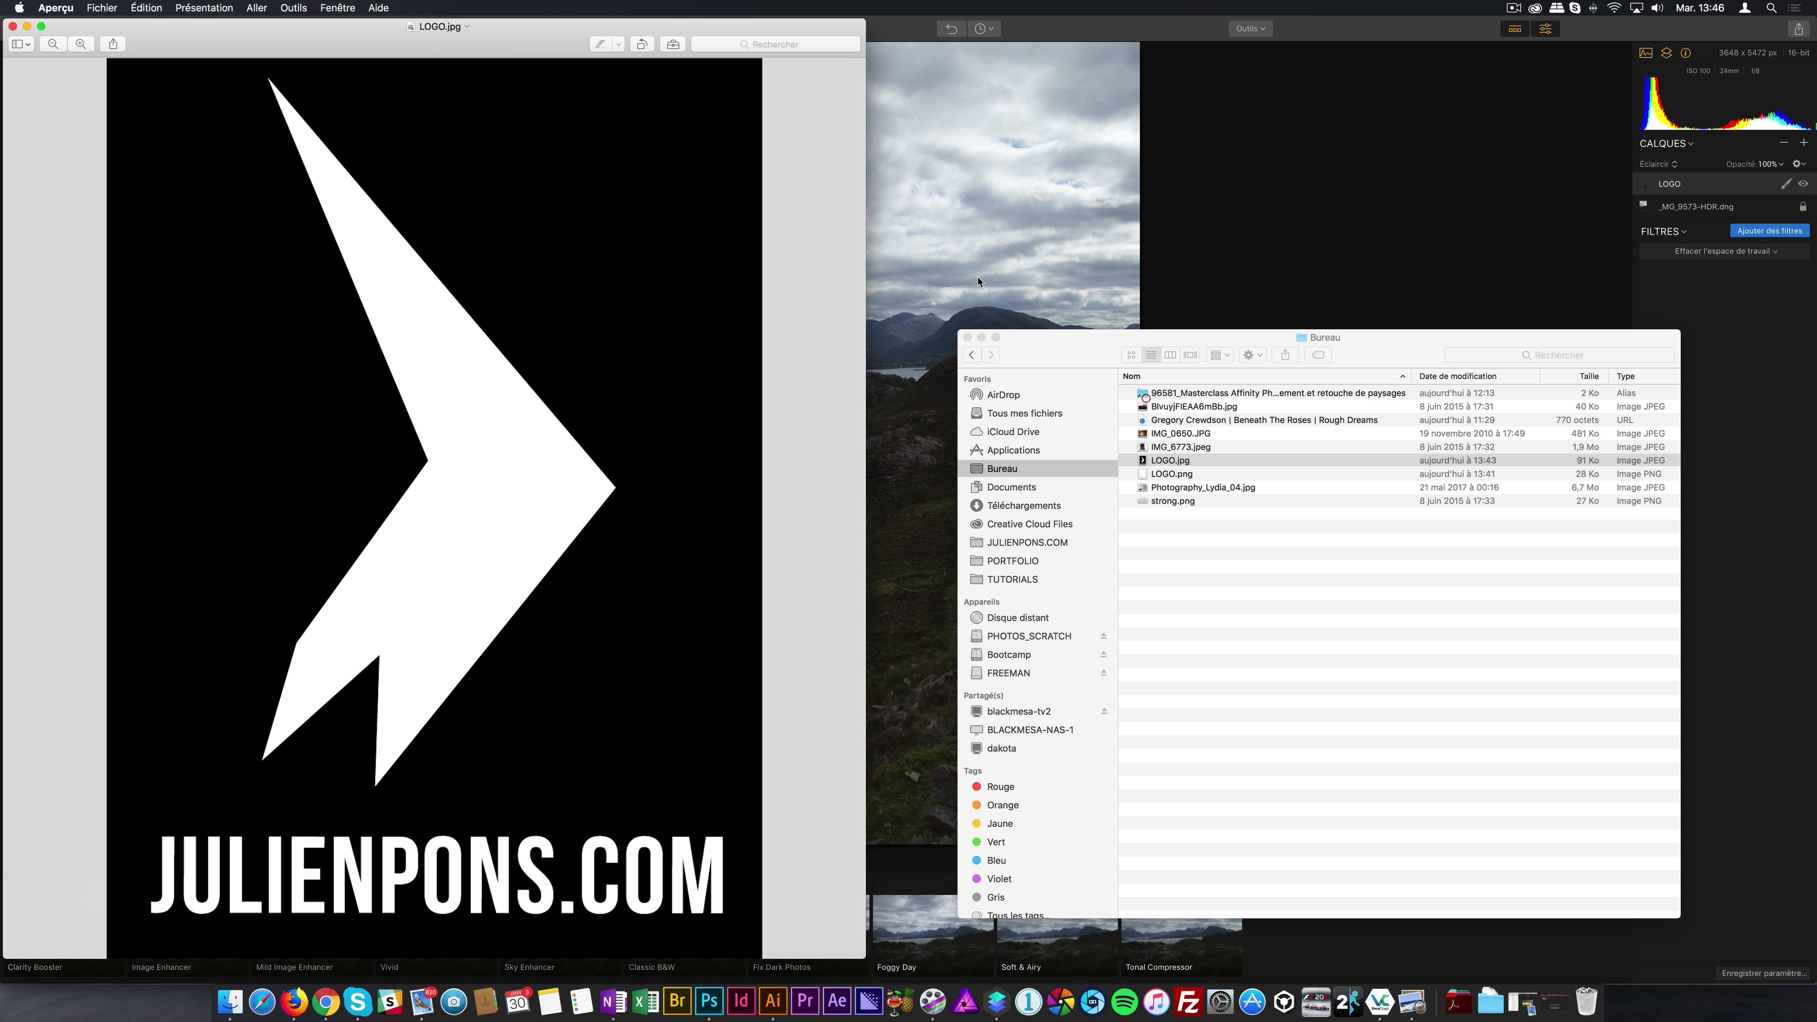
left_click(1114, 32)
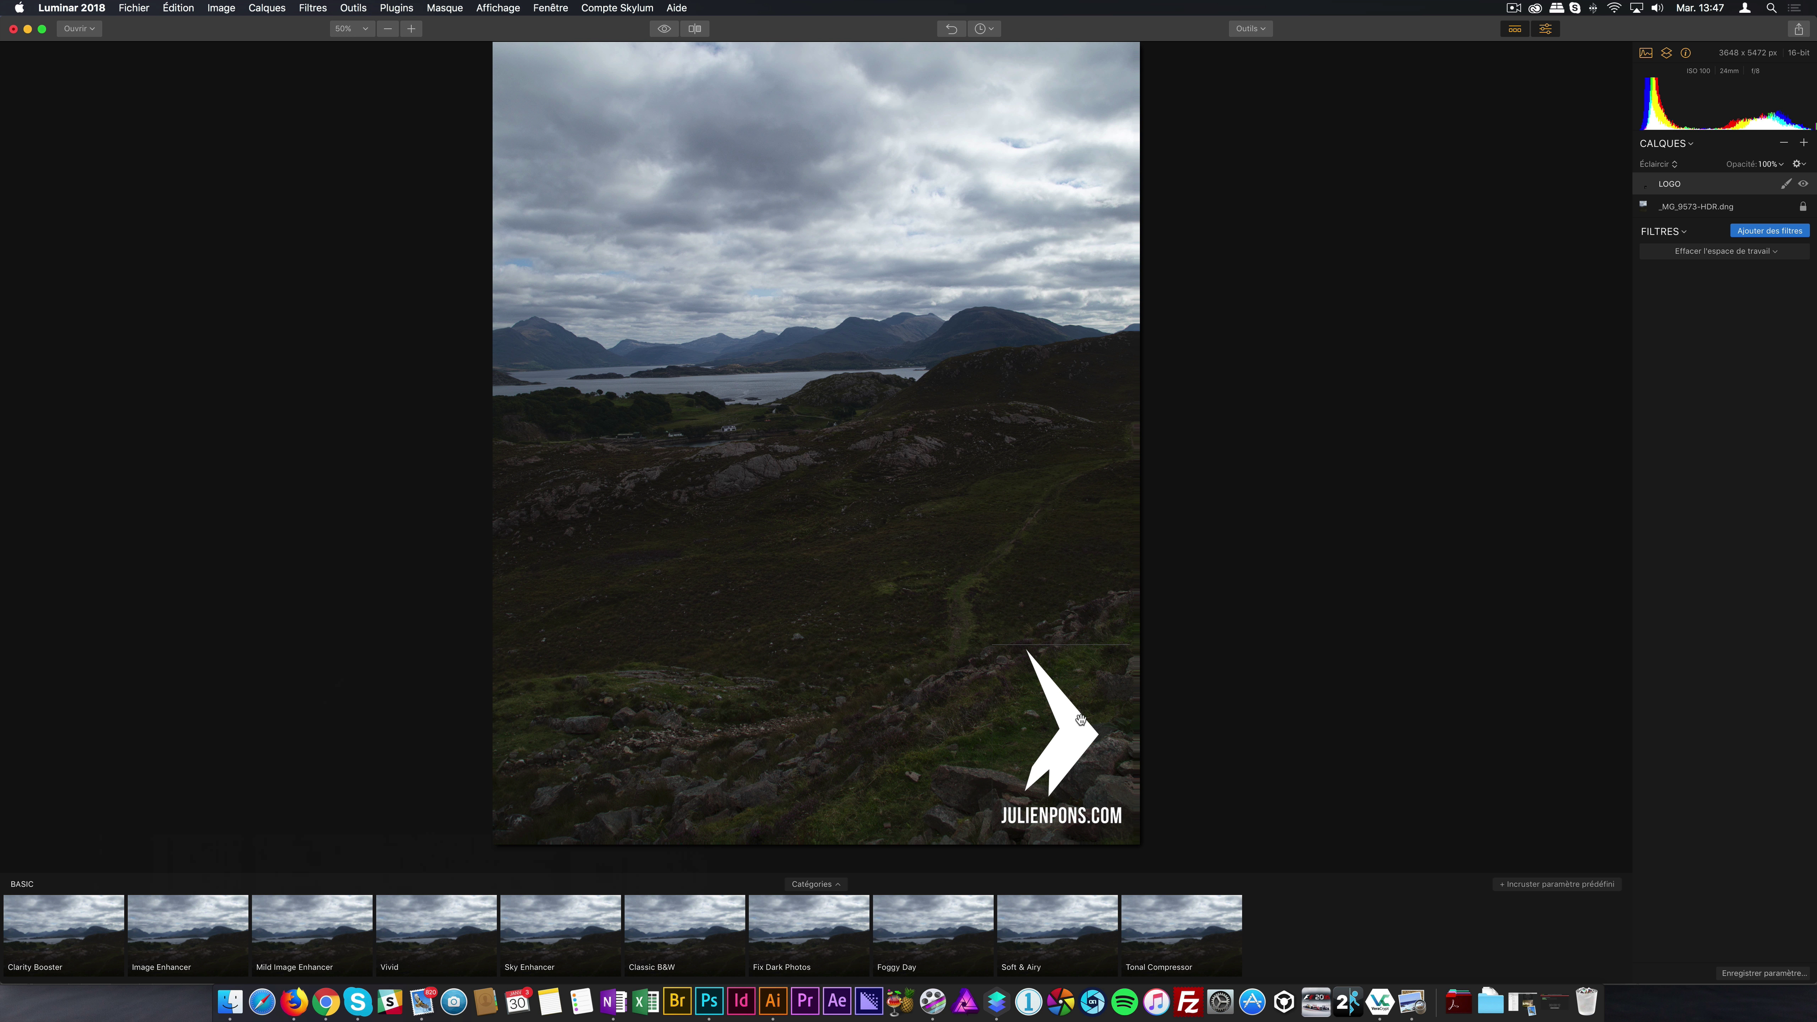
left_click(143, 7)
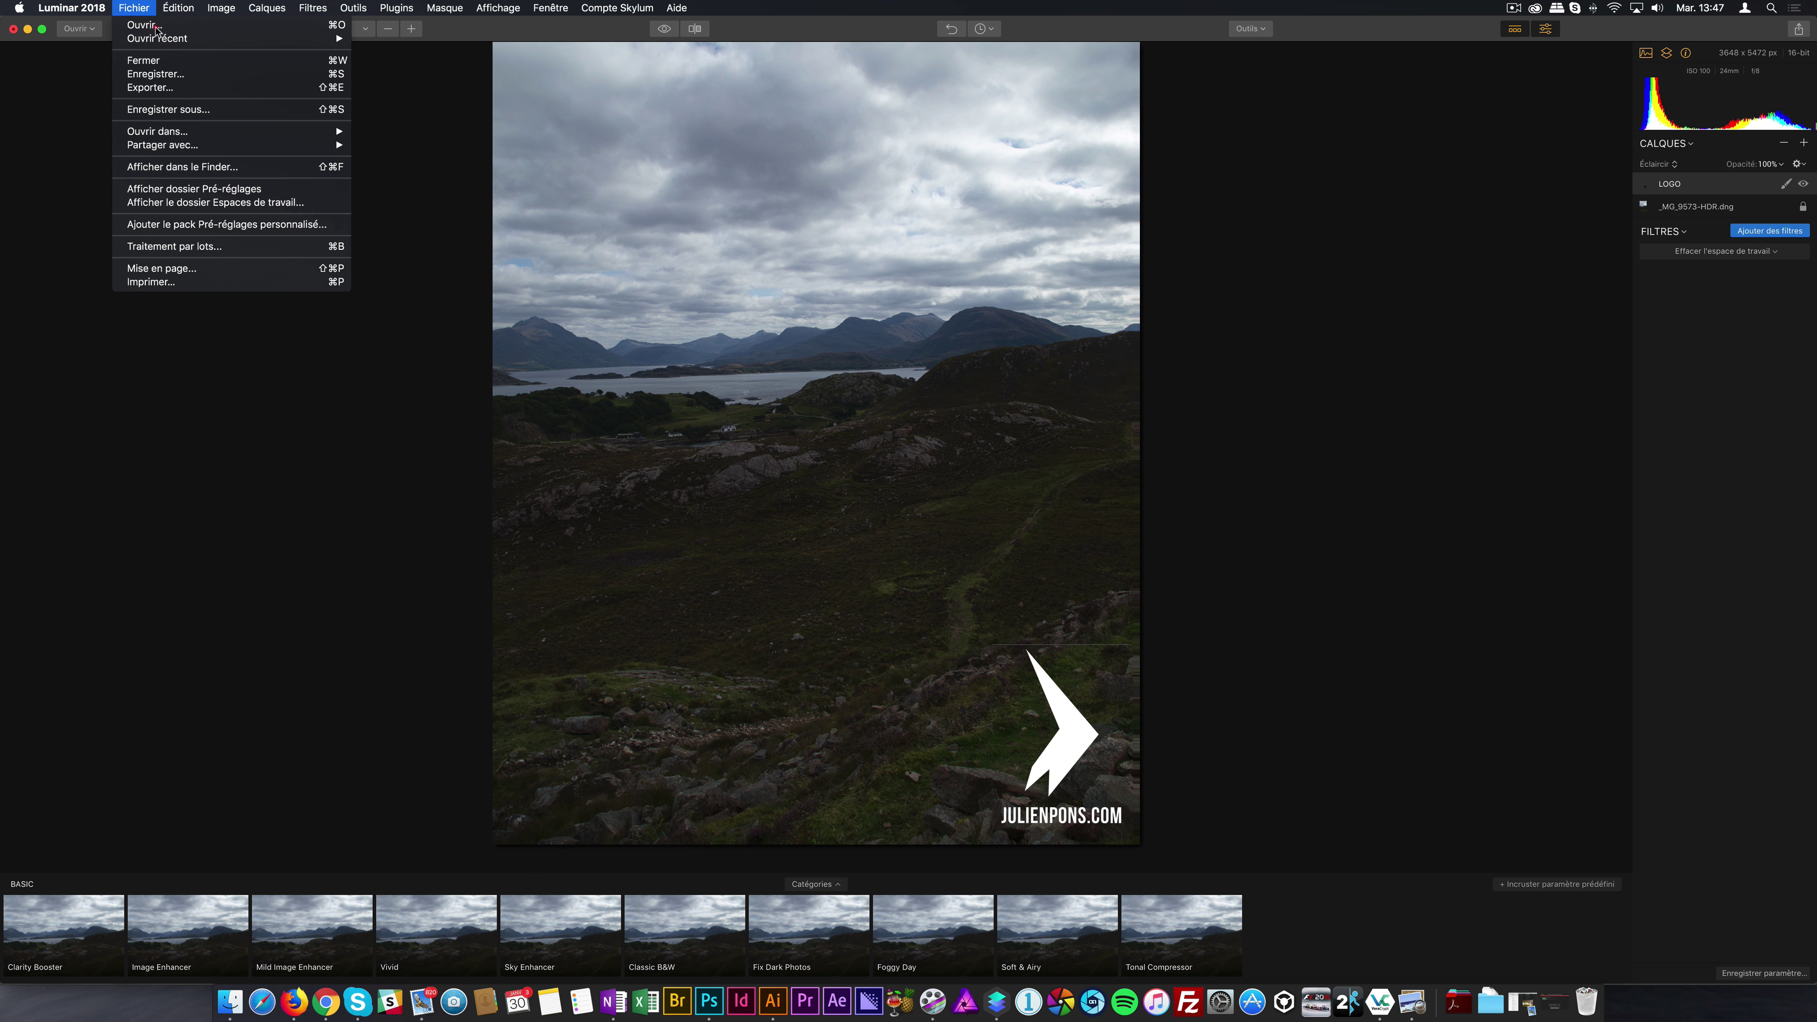
left_click(158, 113)
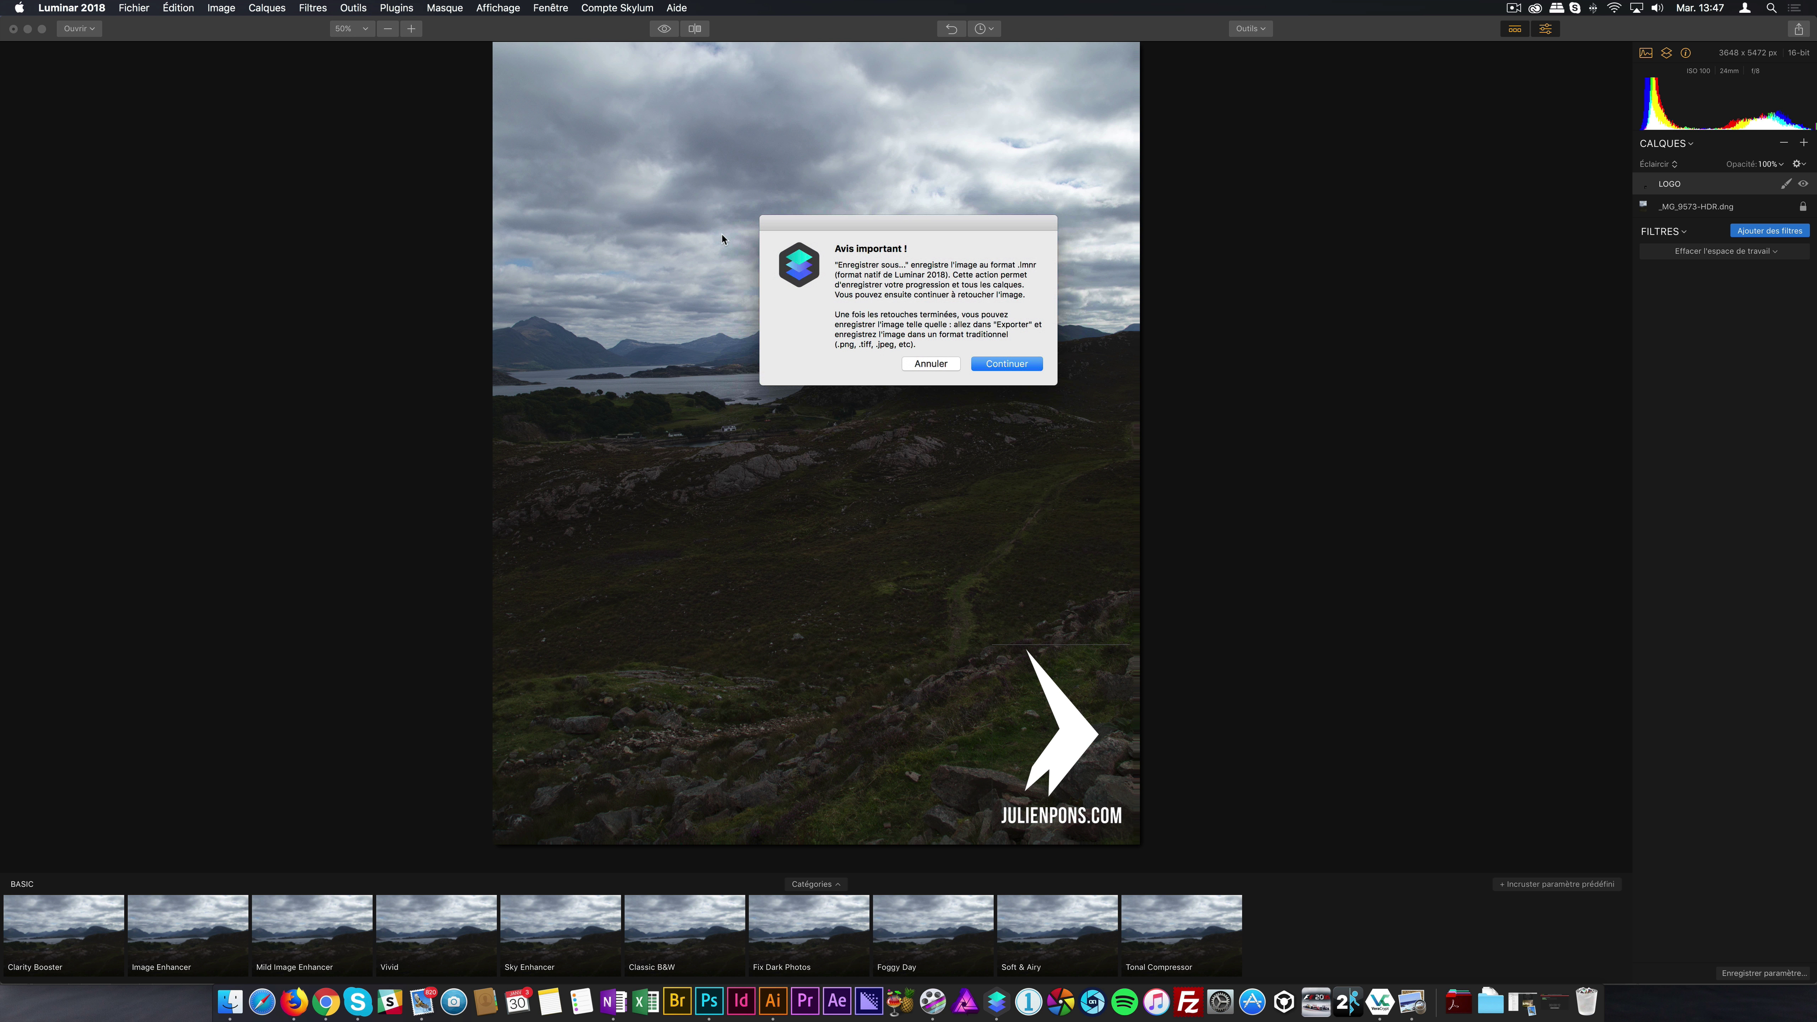
left_click(931, 363)
Step: Export the photo with its logo to the Bureau folder as _MG_9573-HDR in JPEG format, original size, sRGB
left_click(134, 7)
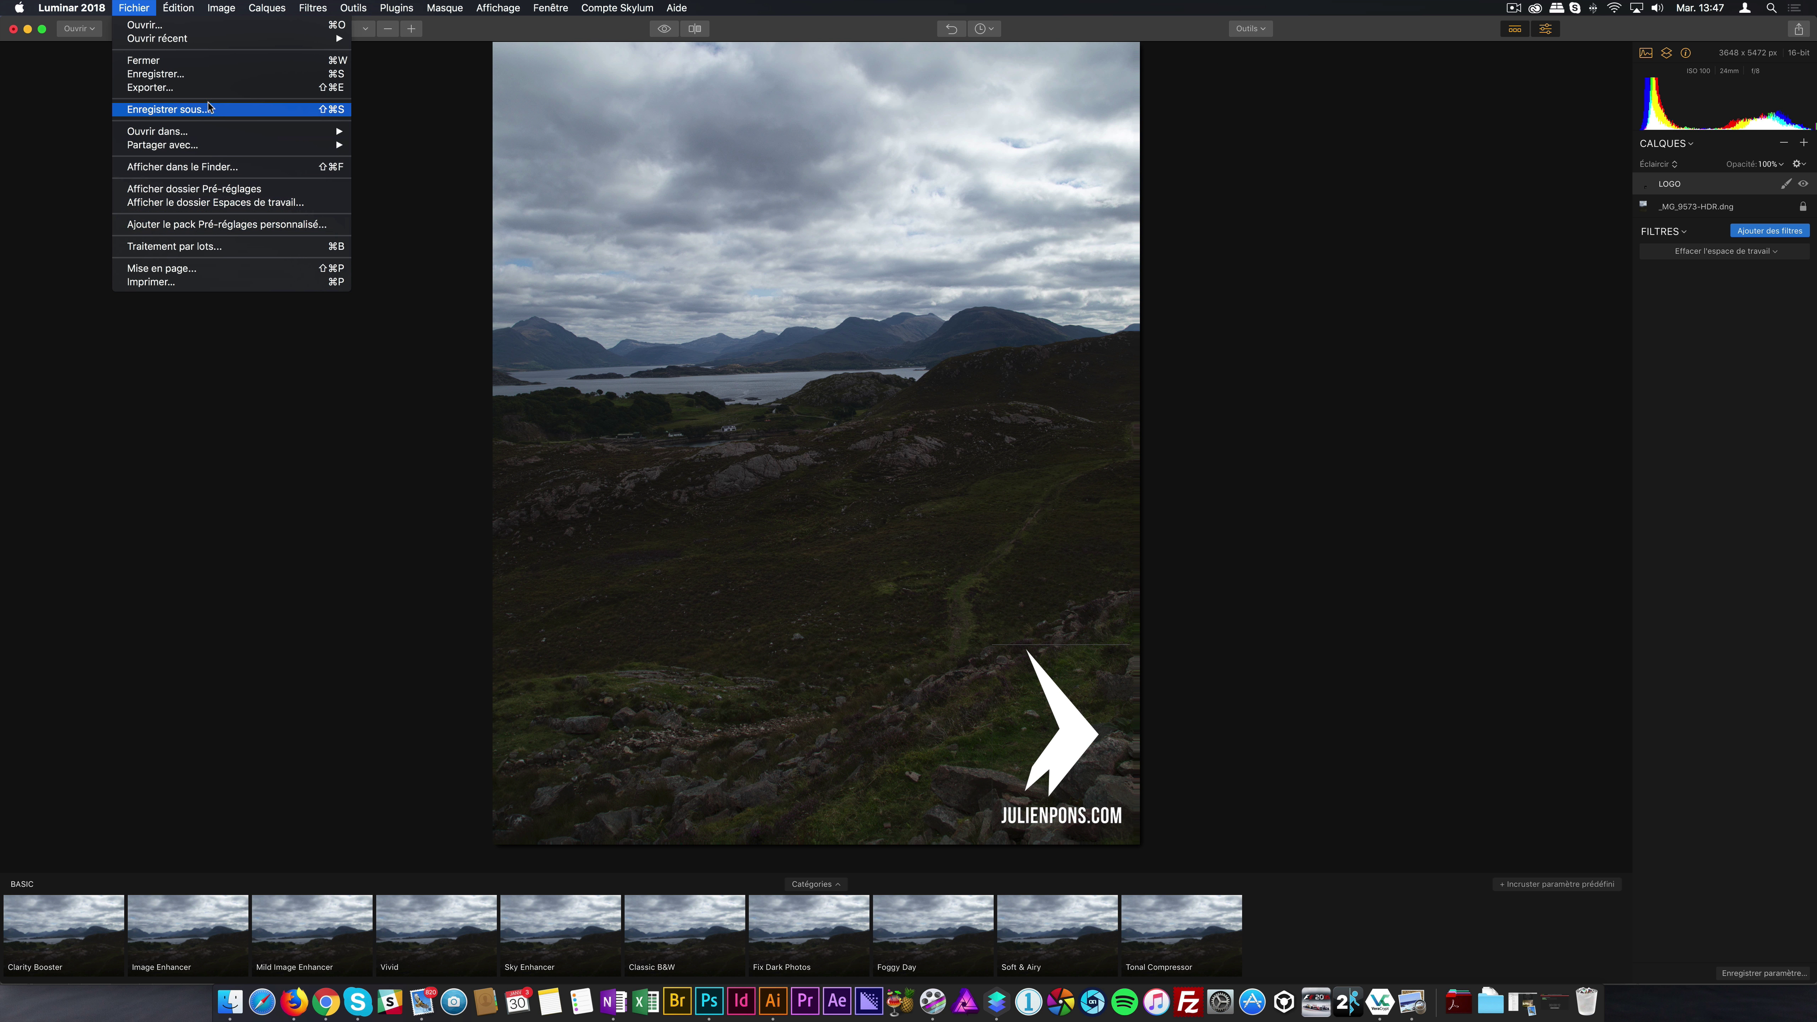
left_click(208, 91)
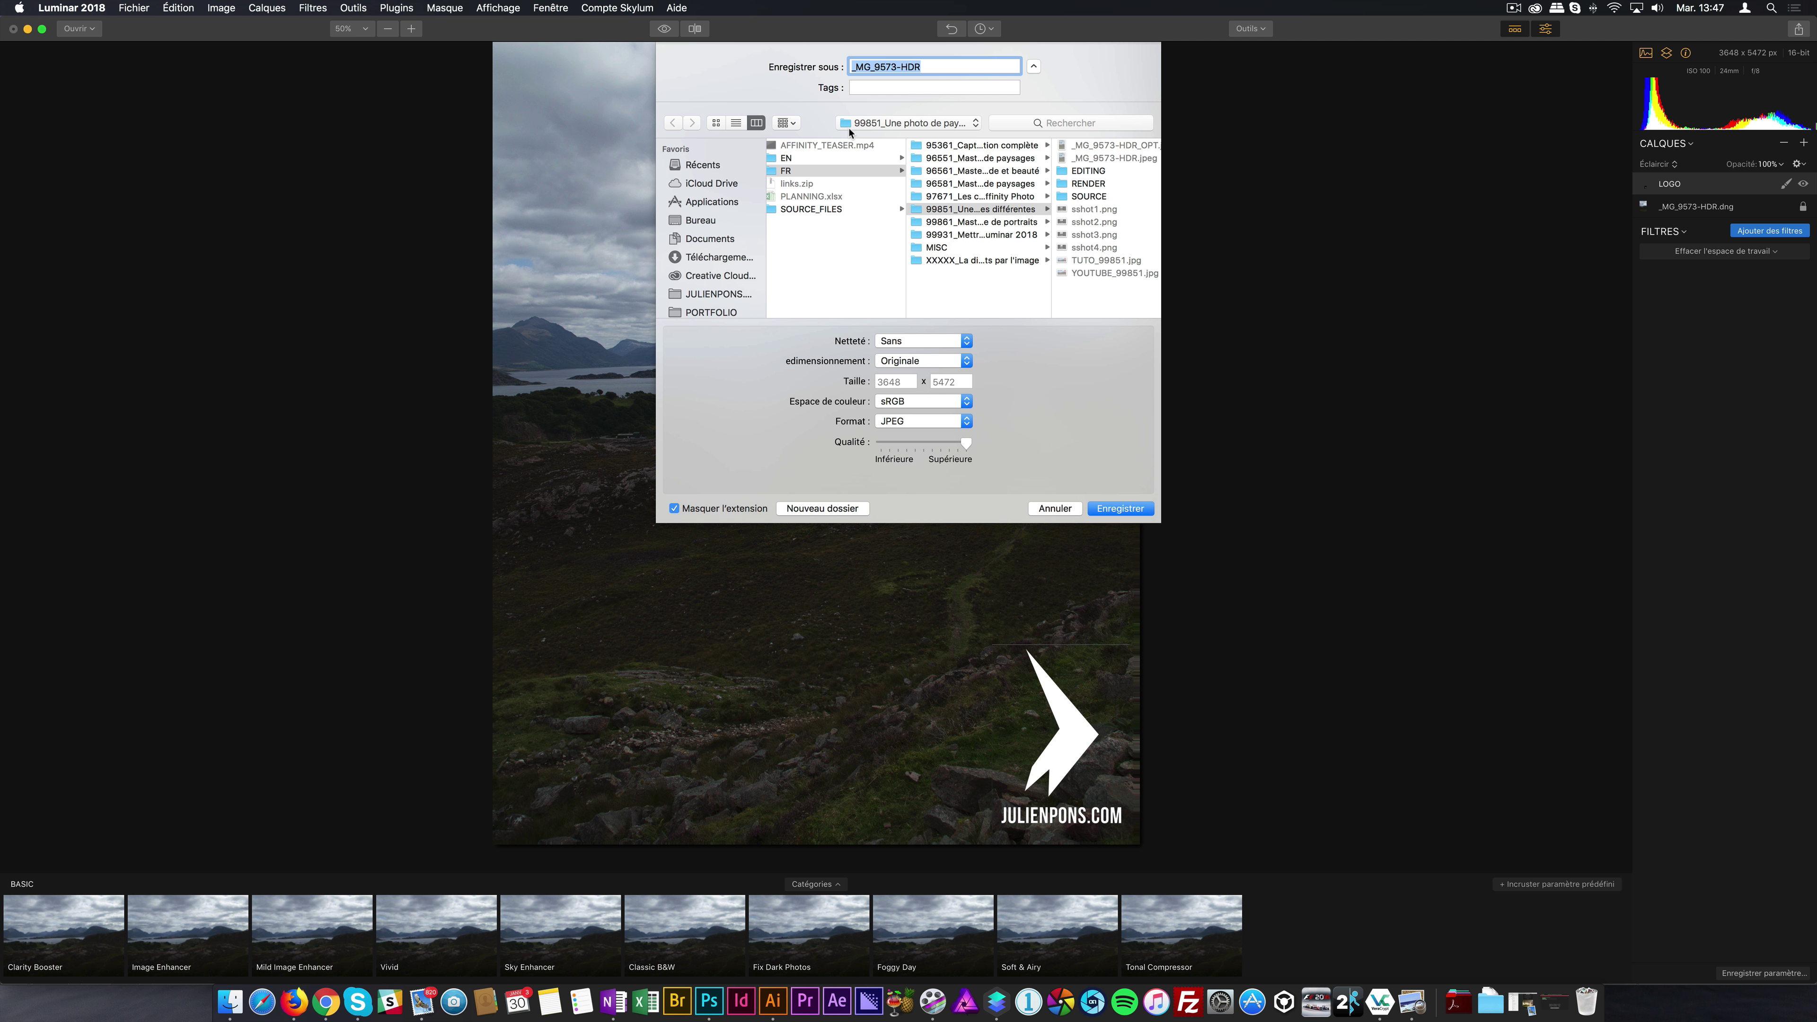
left_click(744, 218)
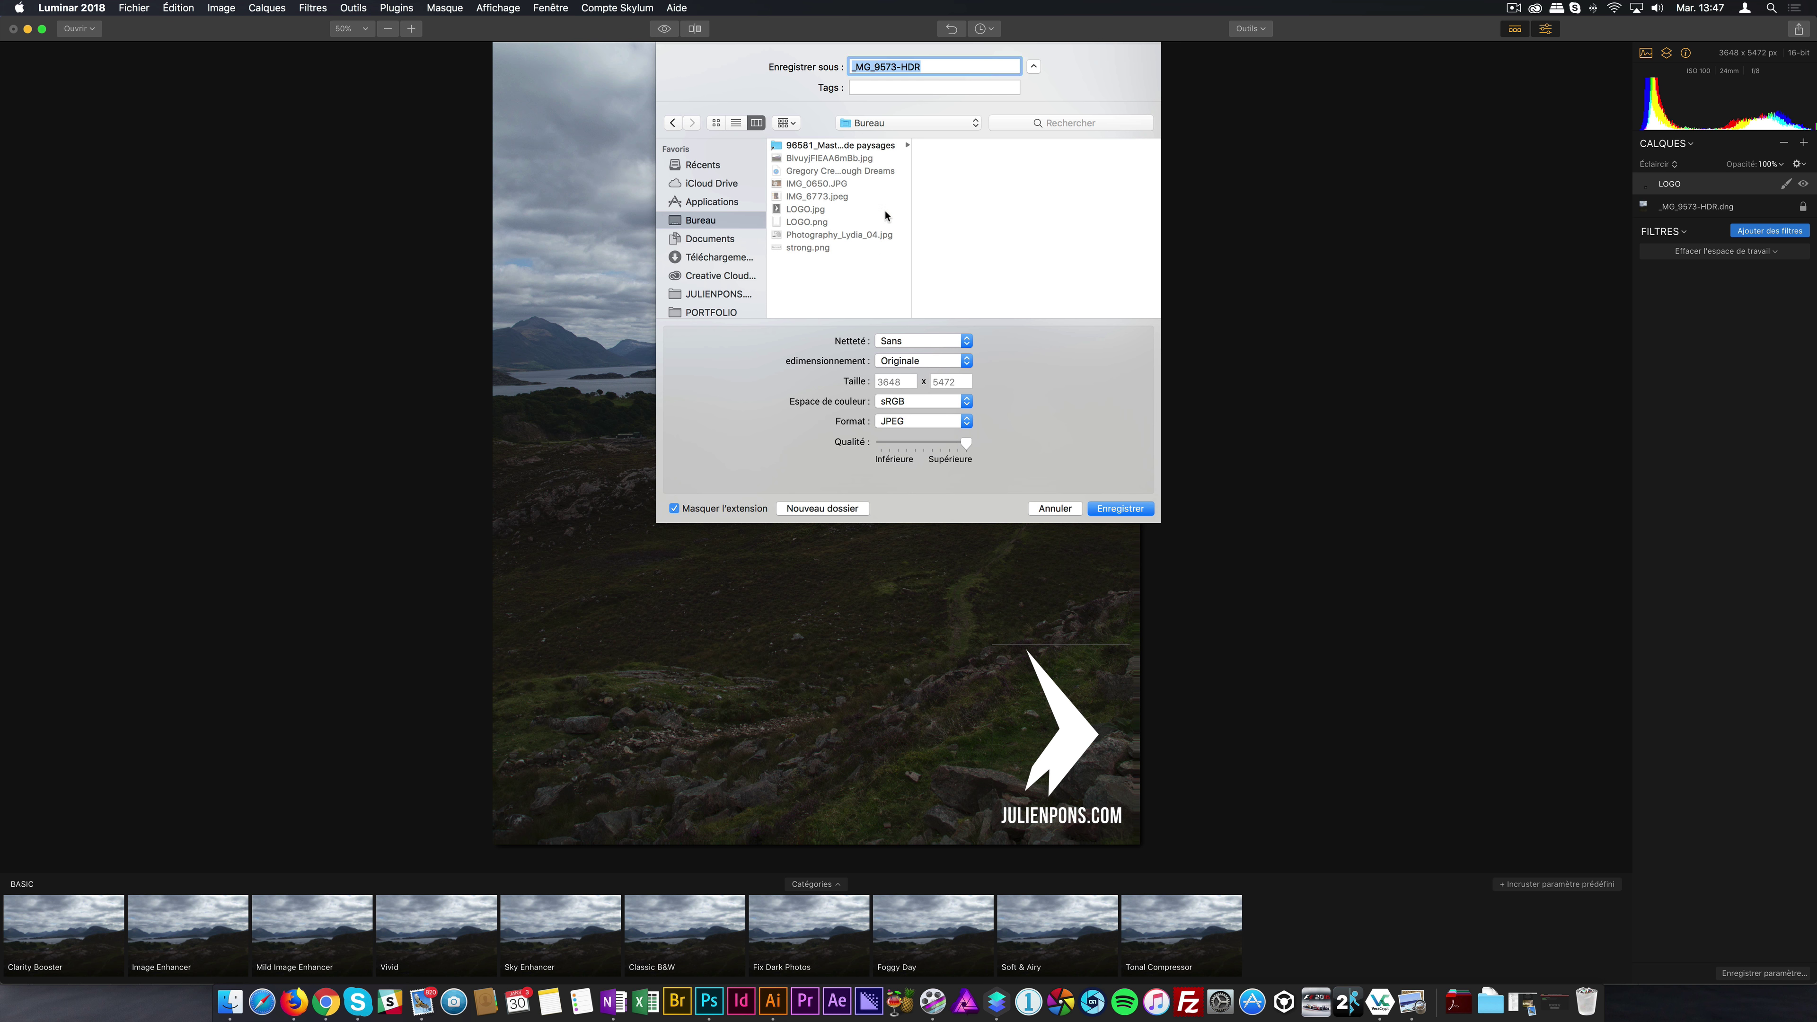
left_click(1133, 509)
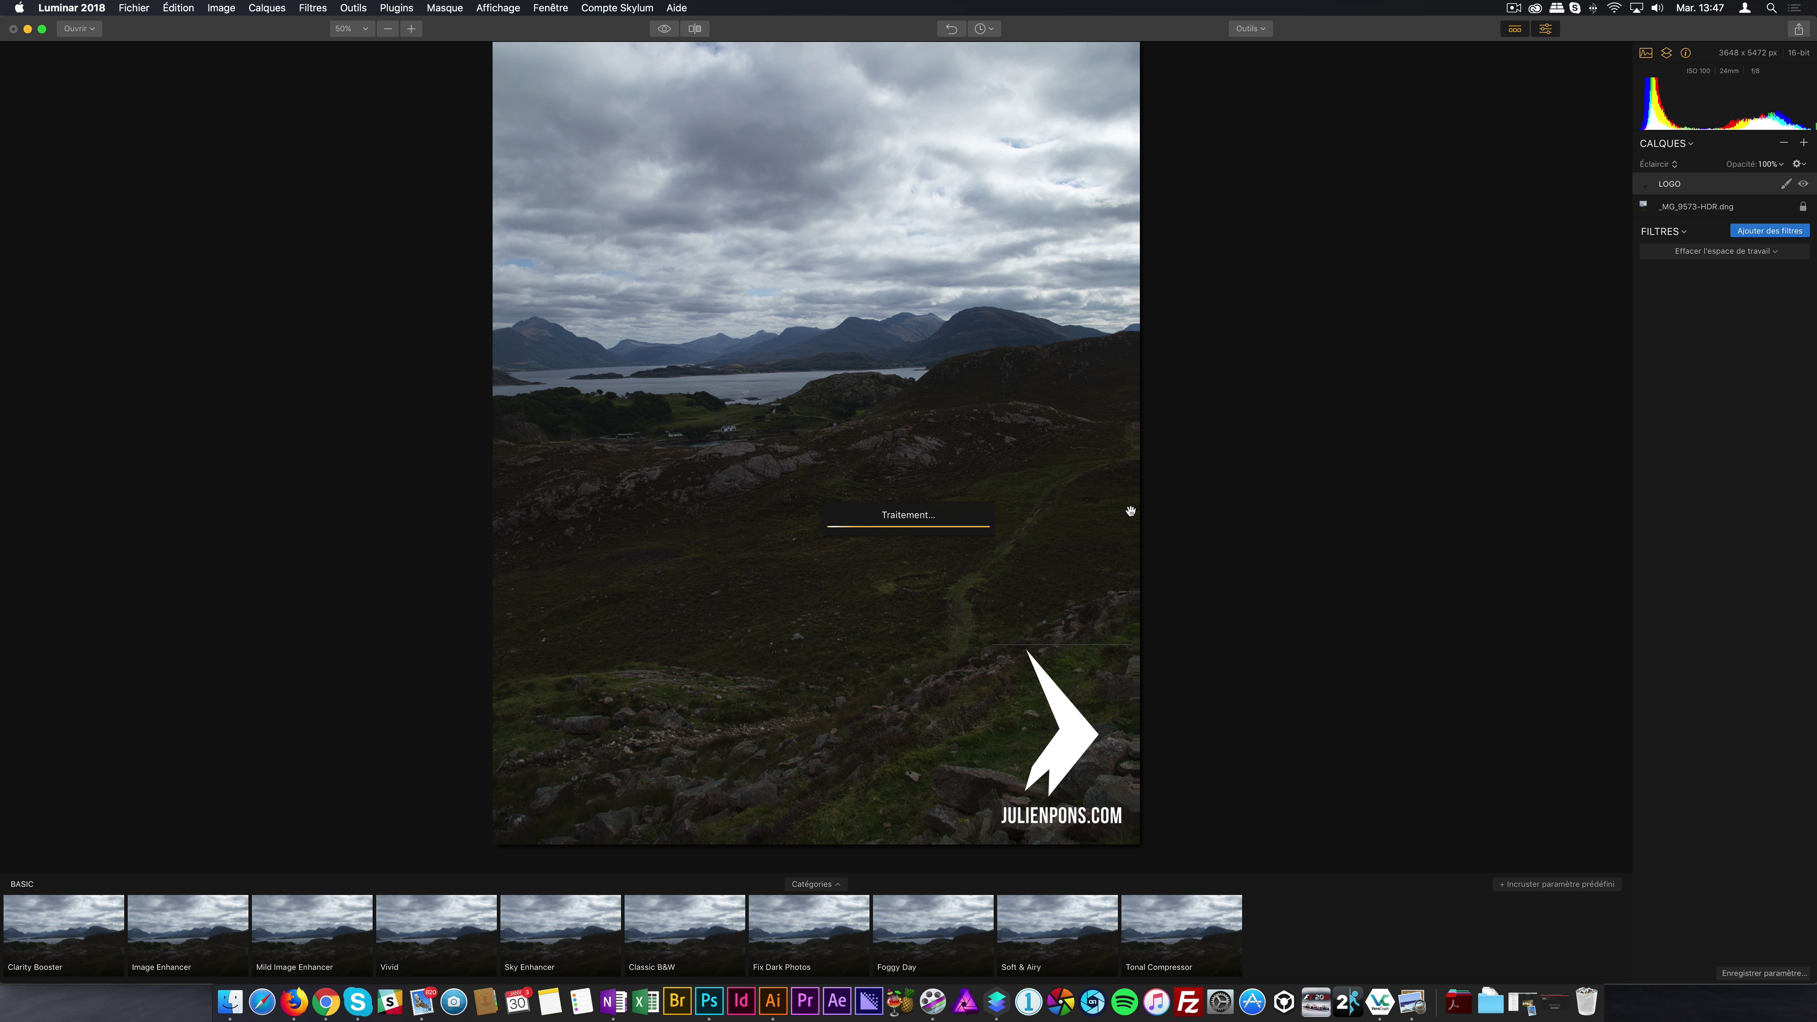
Step: Open the exported _MG_9573-HDR.jpeg from the Bureau folder, inspect the area around the logo up close, and close both image previews
left_click(230, 1002)
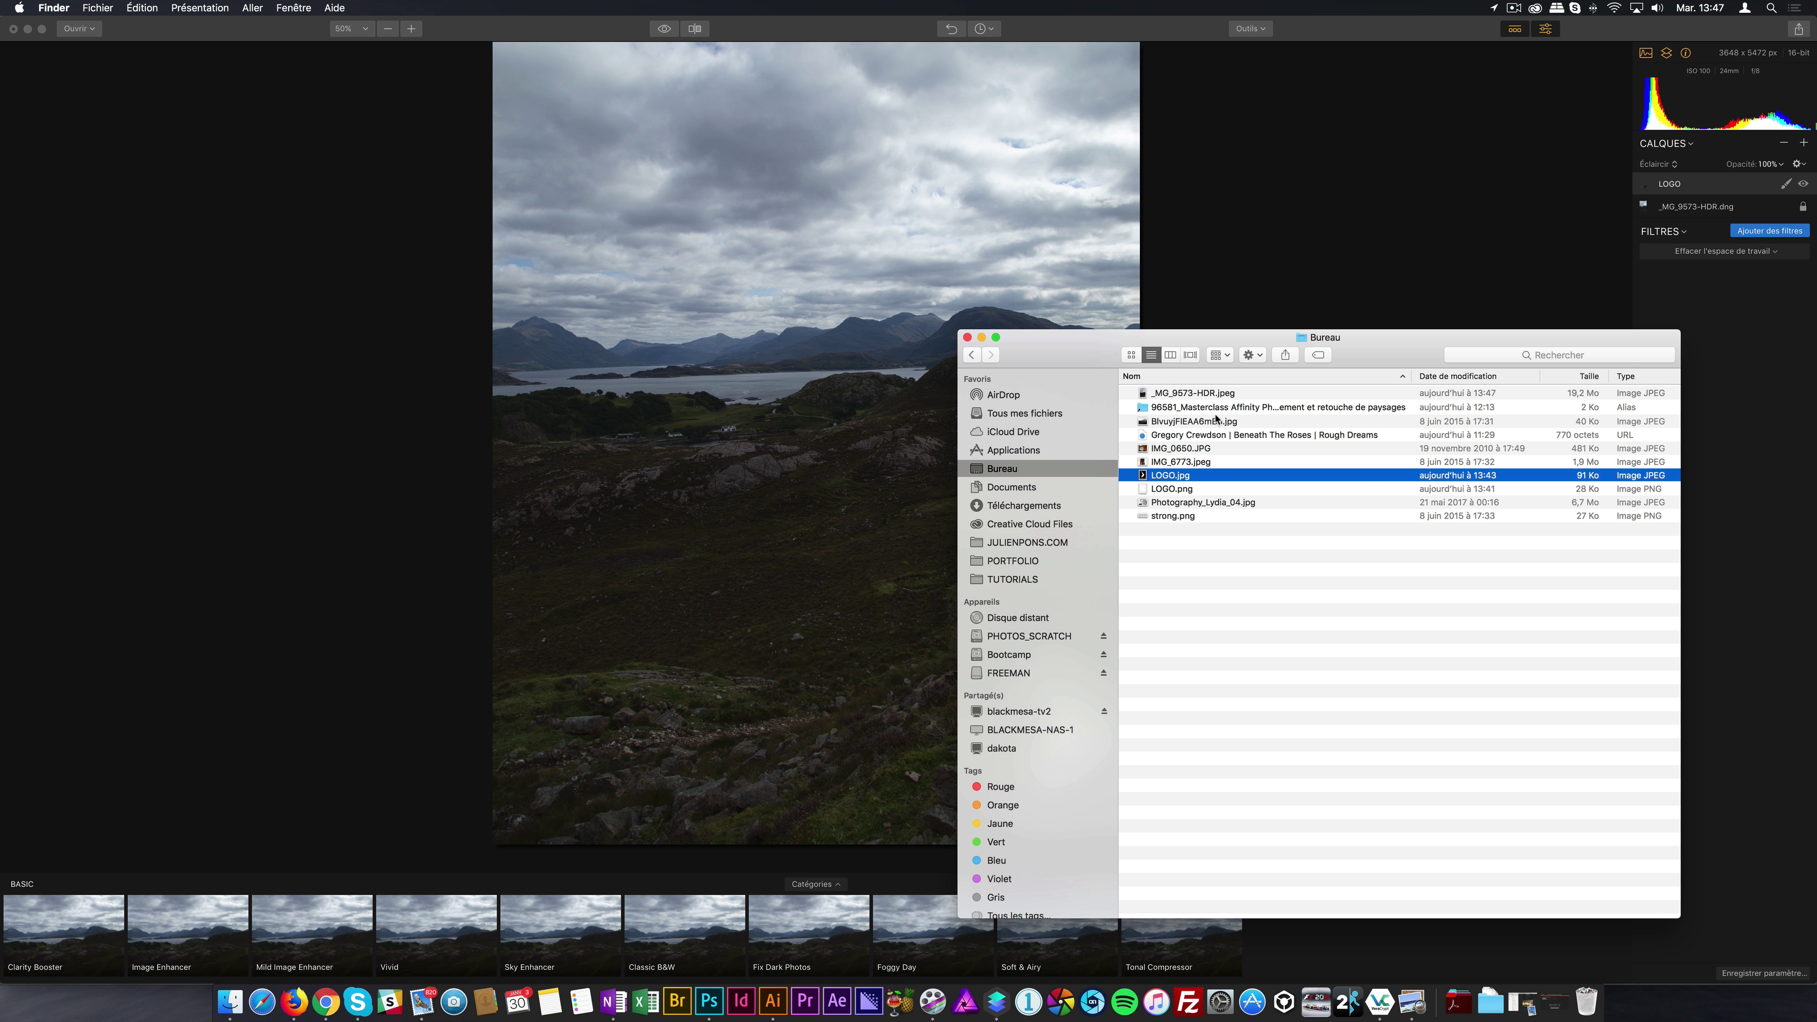
double_click(1206, 394)
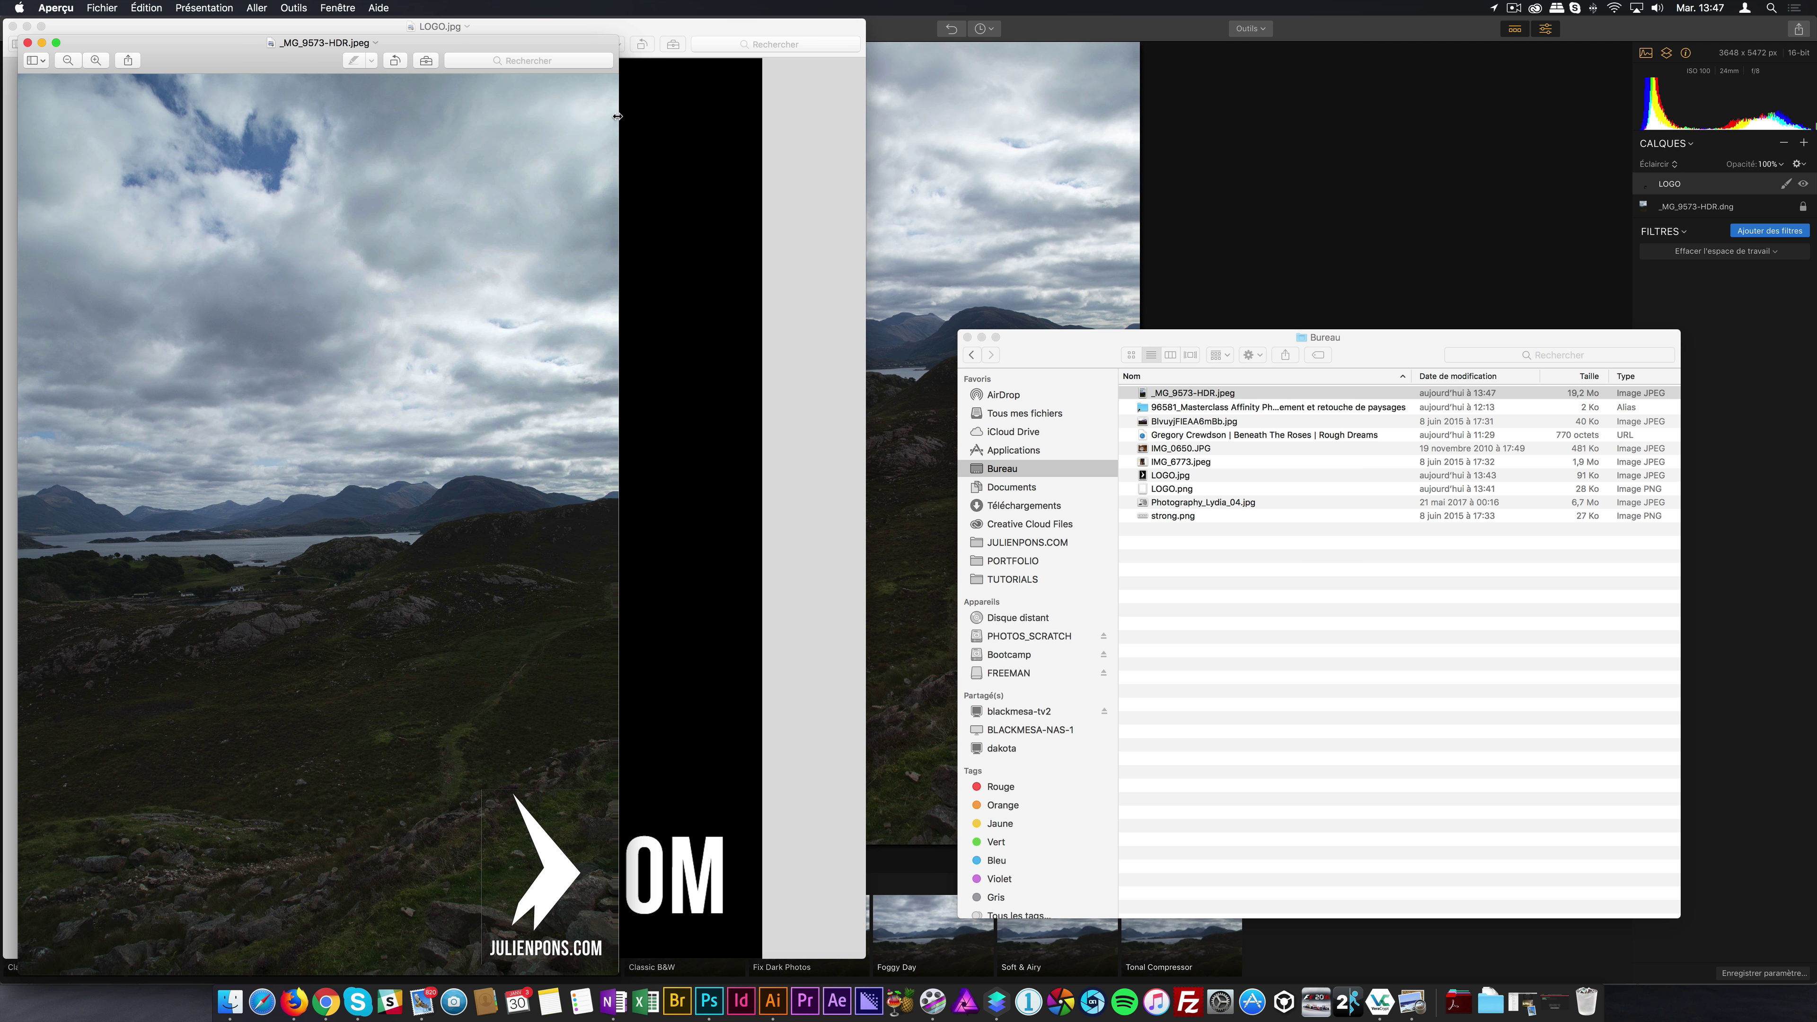
left_click_drag(617, 116, 784, 128)
left_click(97, 60)
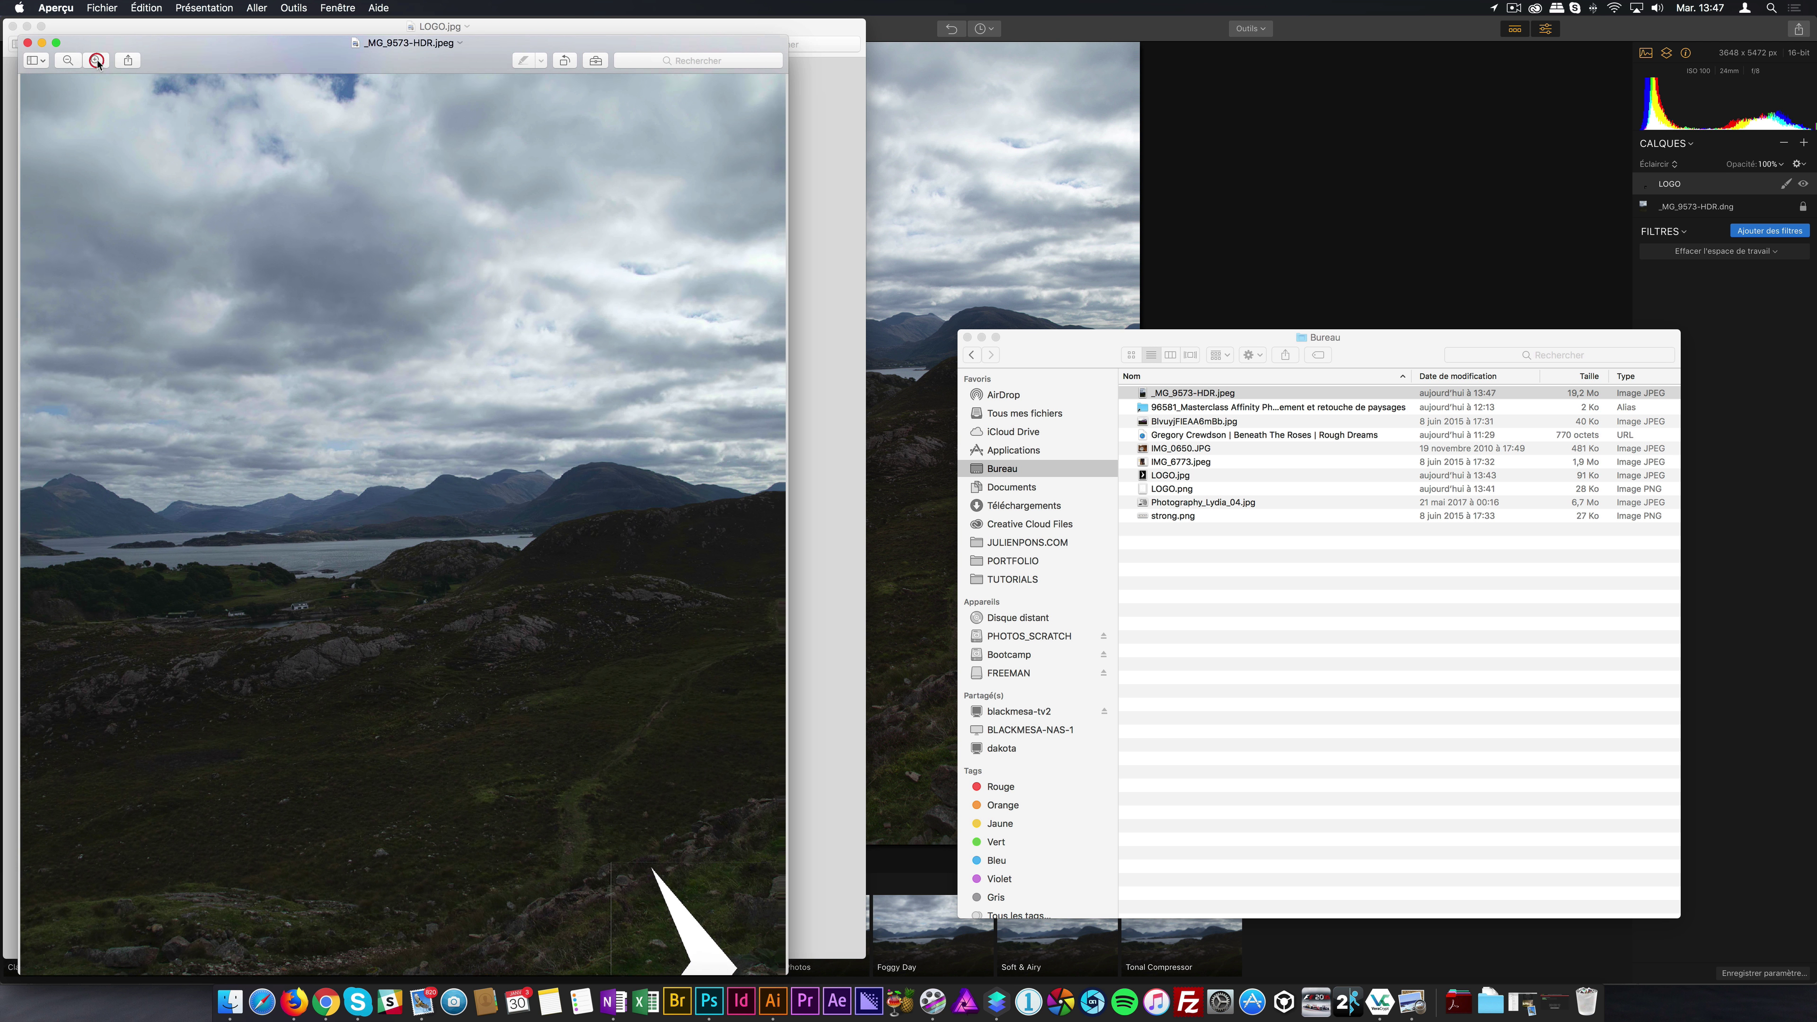
left_click(96, 62)
scroll(474, 545, "down", 8)
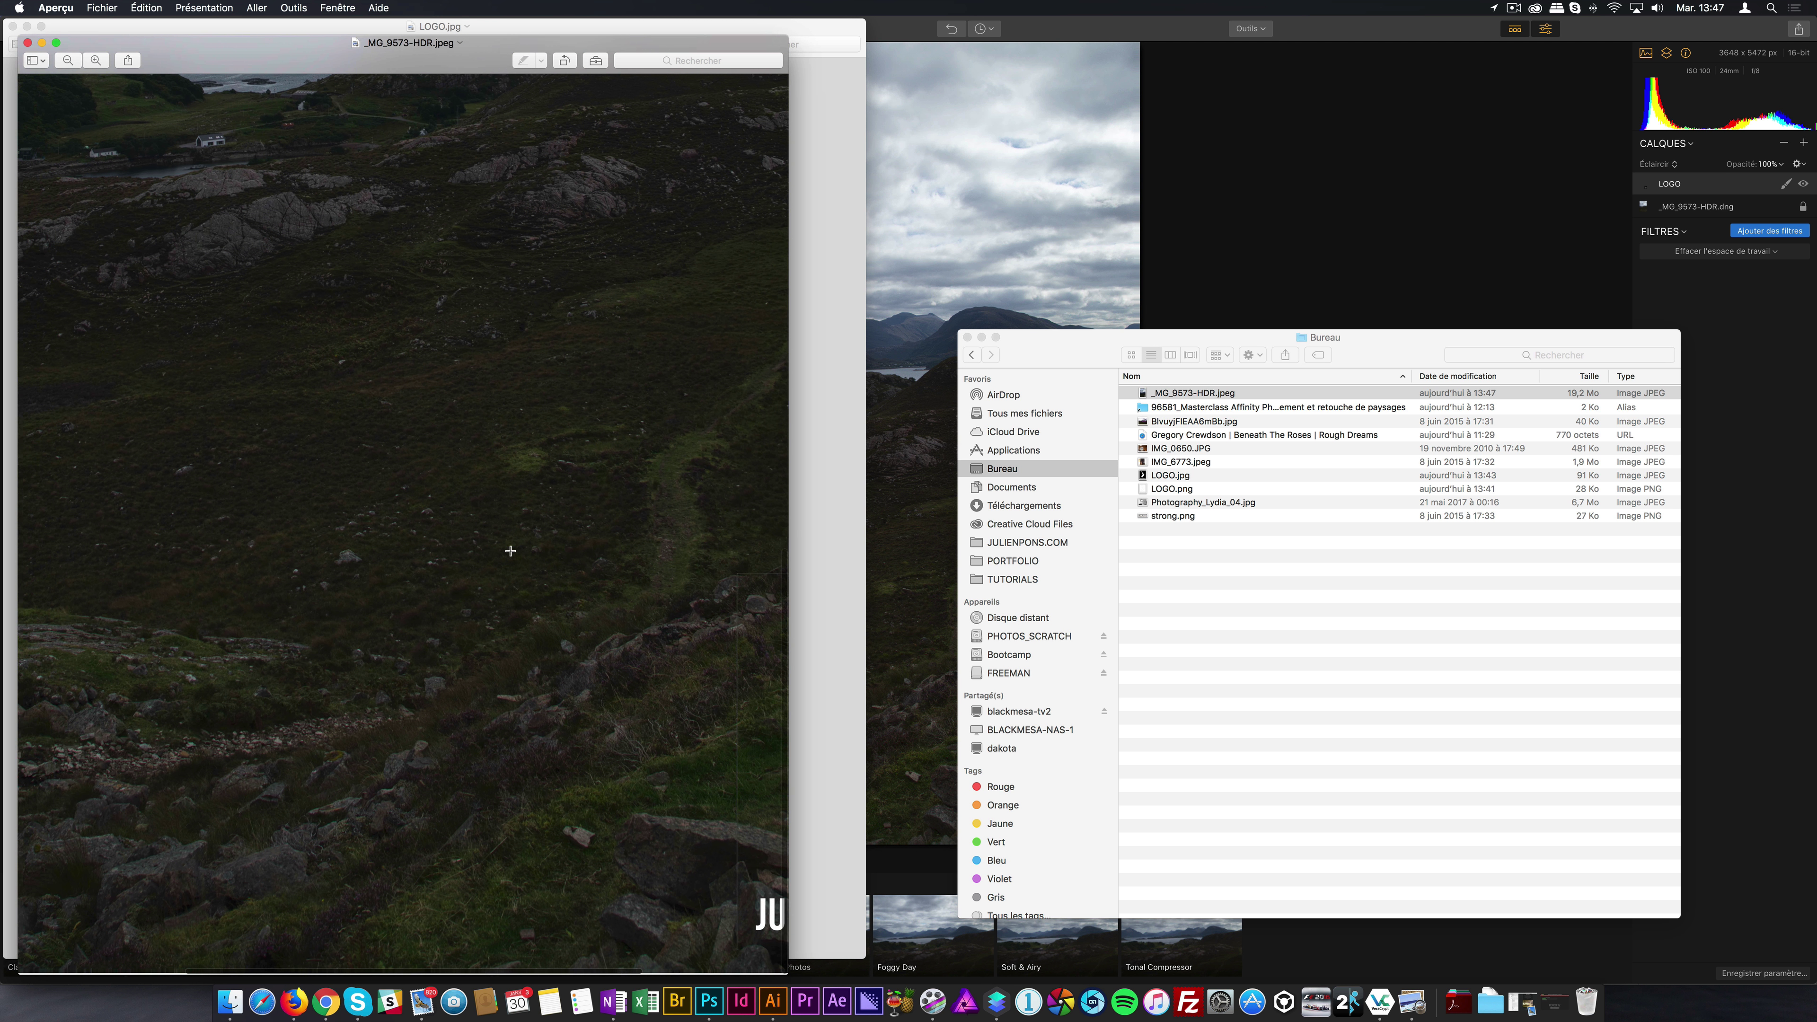
scroll(511, 551, "right", 5)
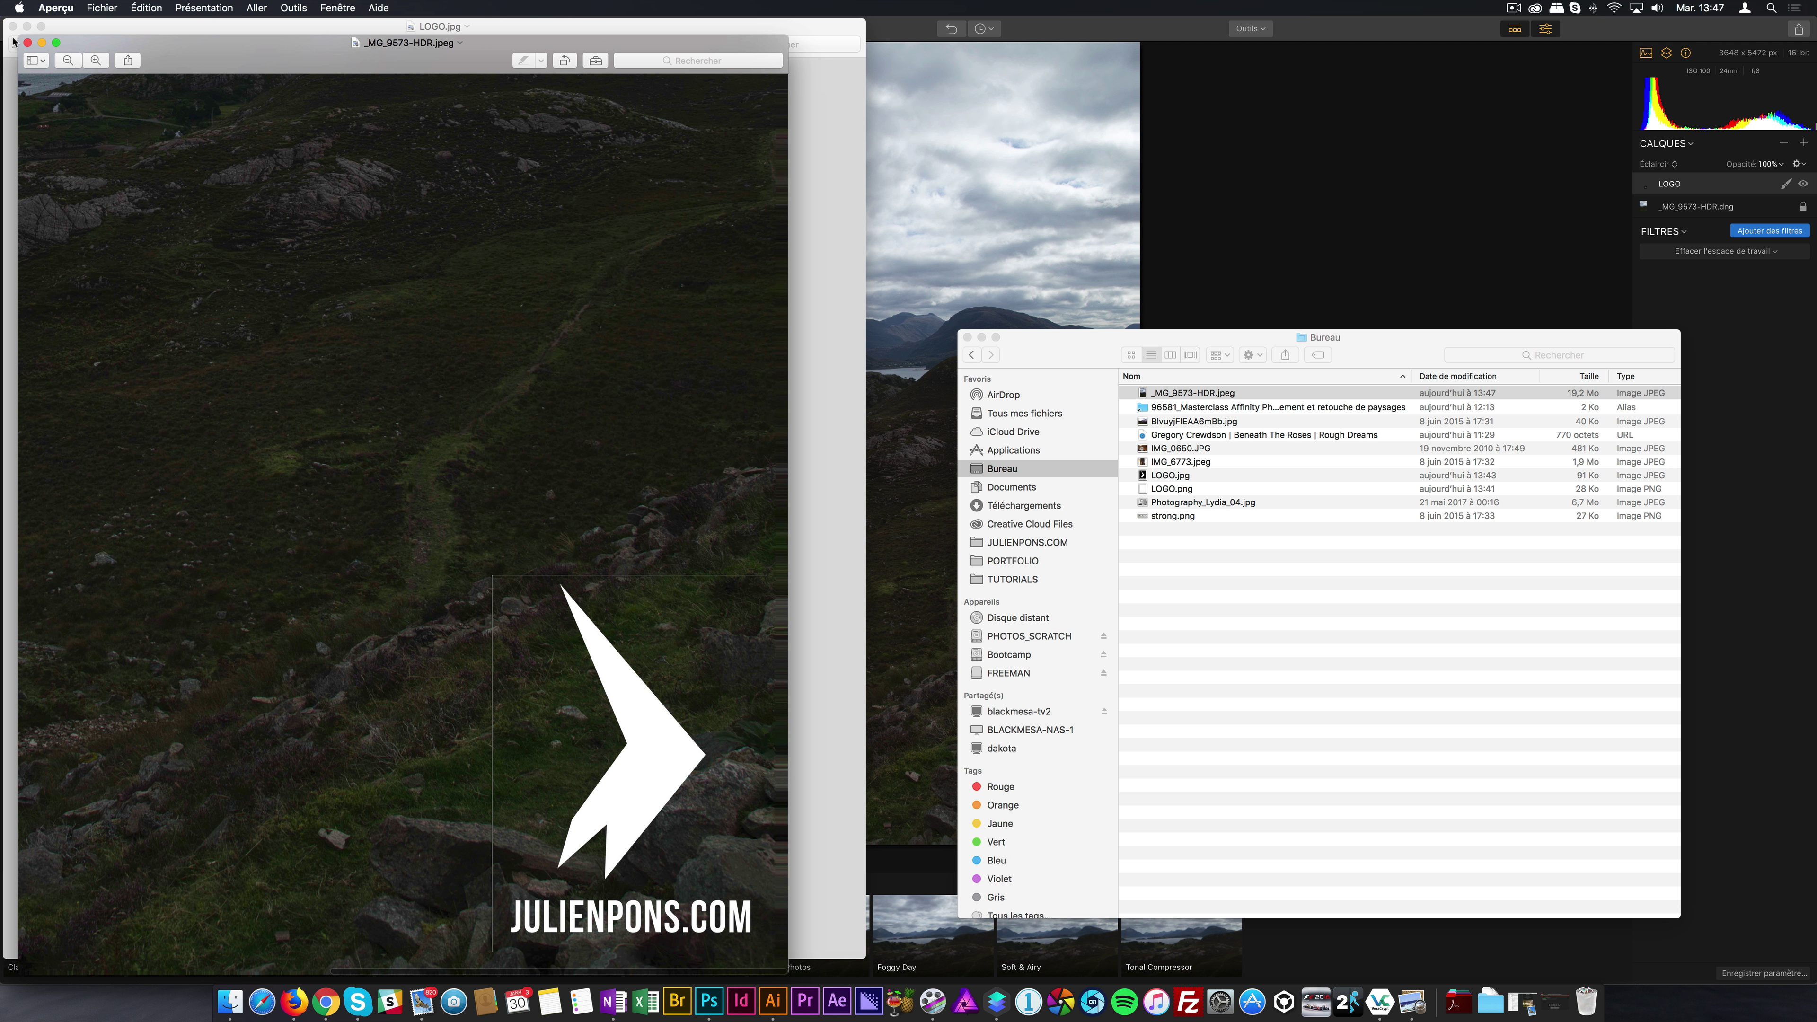
left_click(27, 42)
left_click(14, 27)
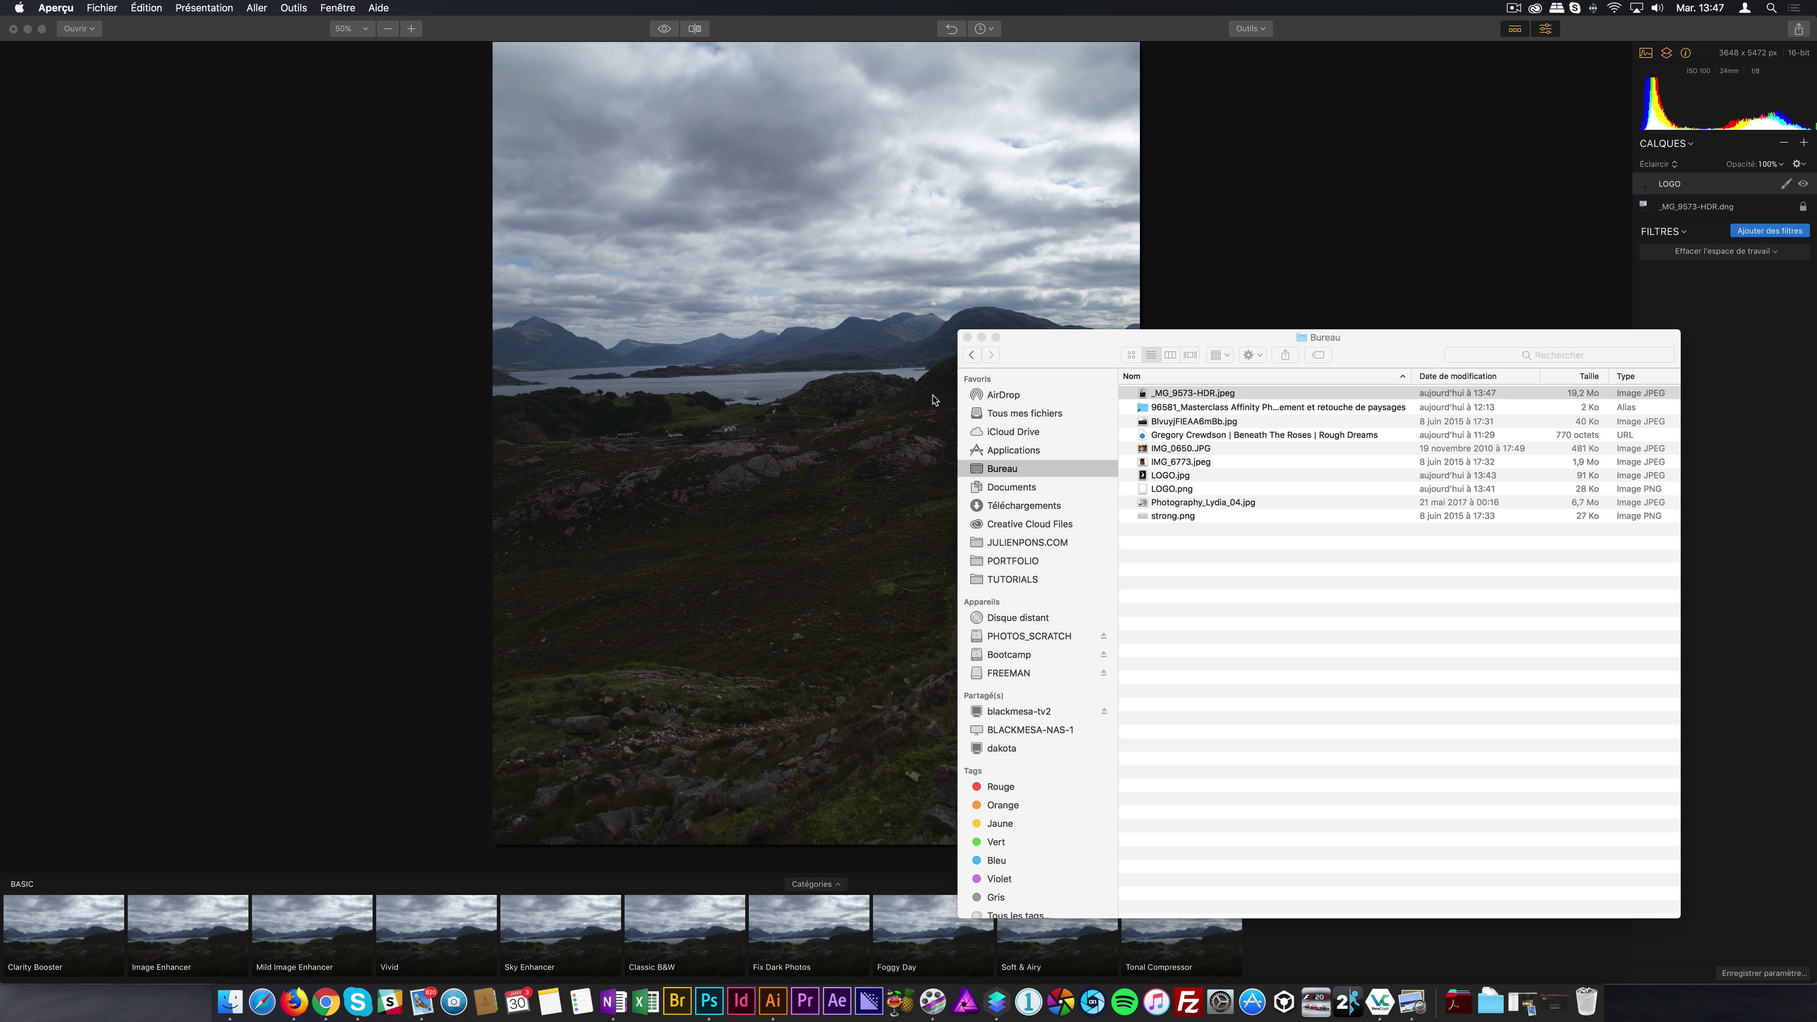
Step: In Illustrator, select and copy the logo together with its black background, and switch to Photoshop
left_click(773, 1001)
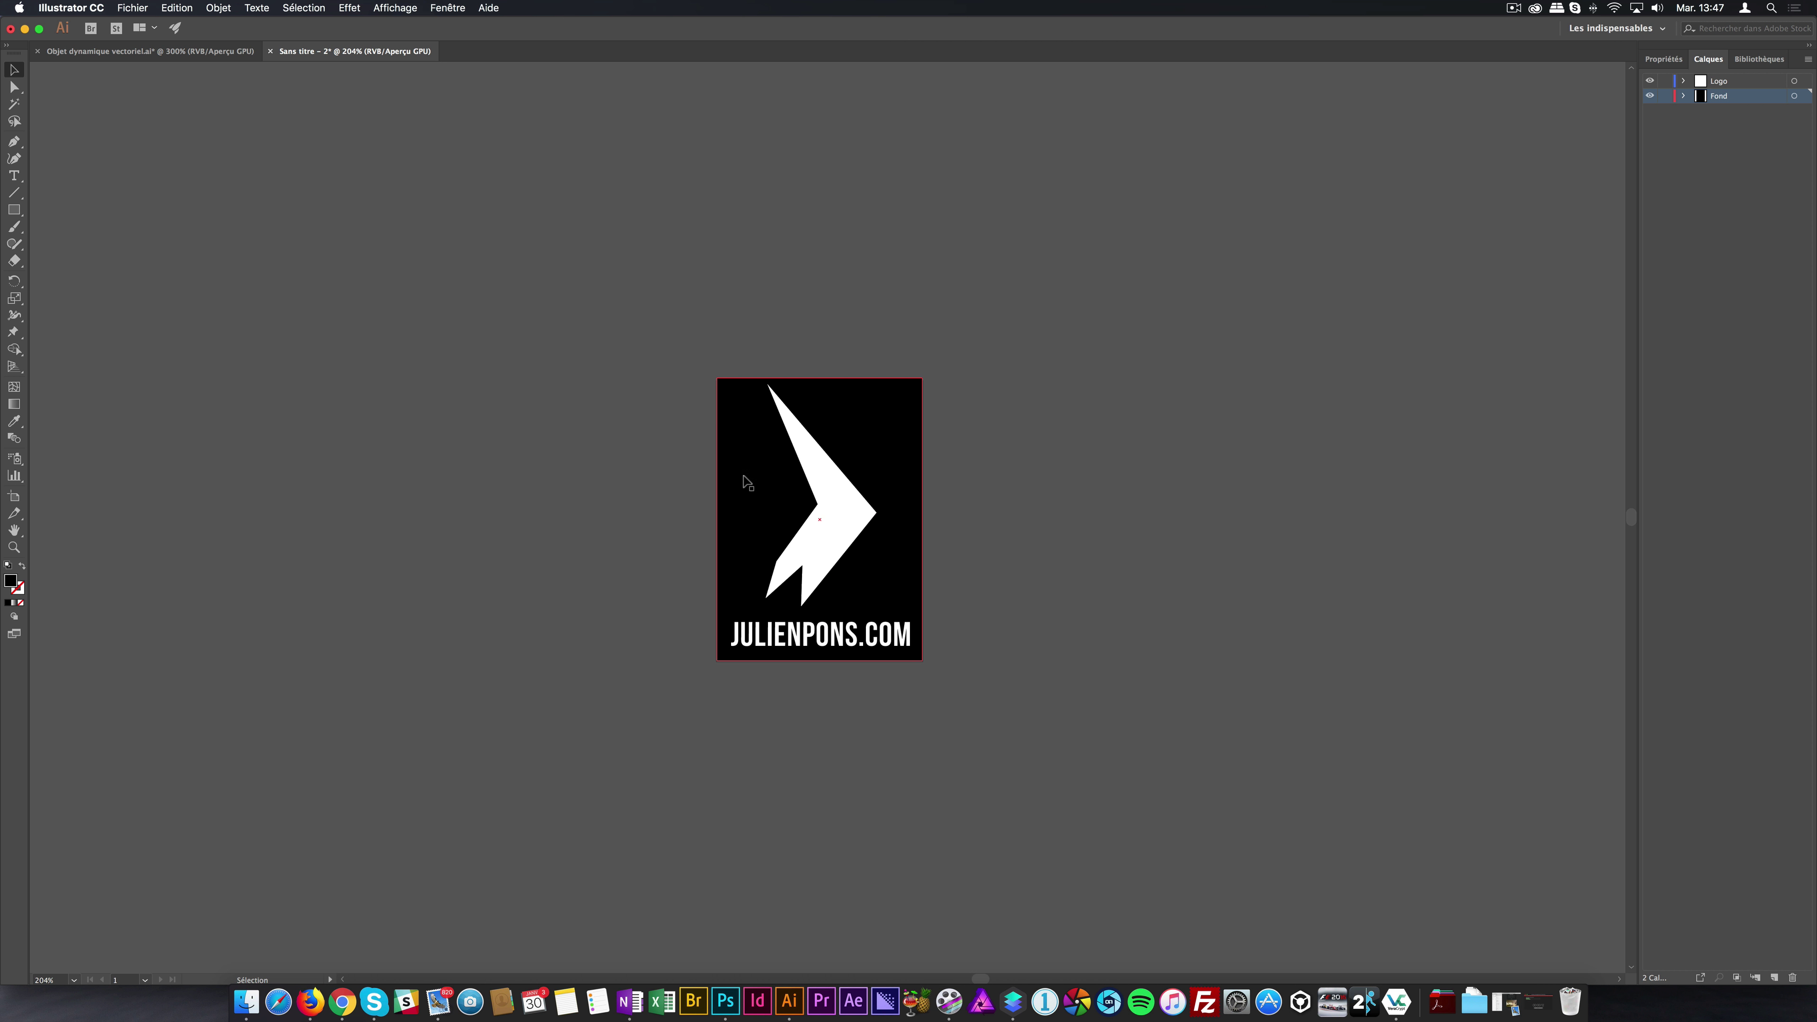
key("z")
left_click_drag(717, 374, 734, 527)
key("v")
left_click(707, 544)
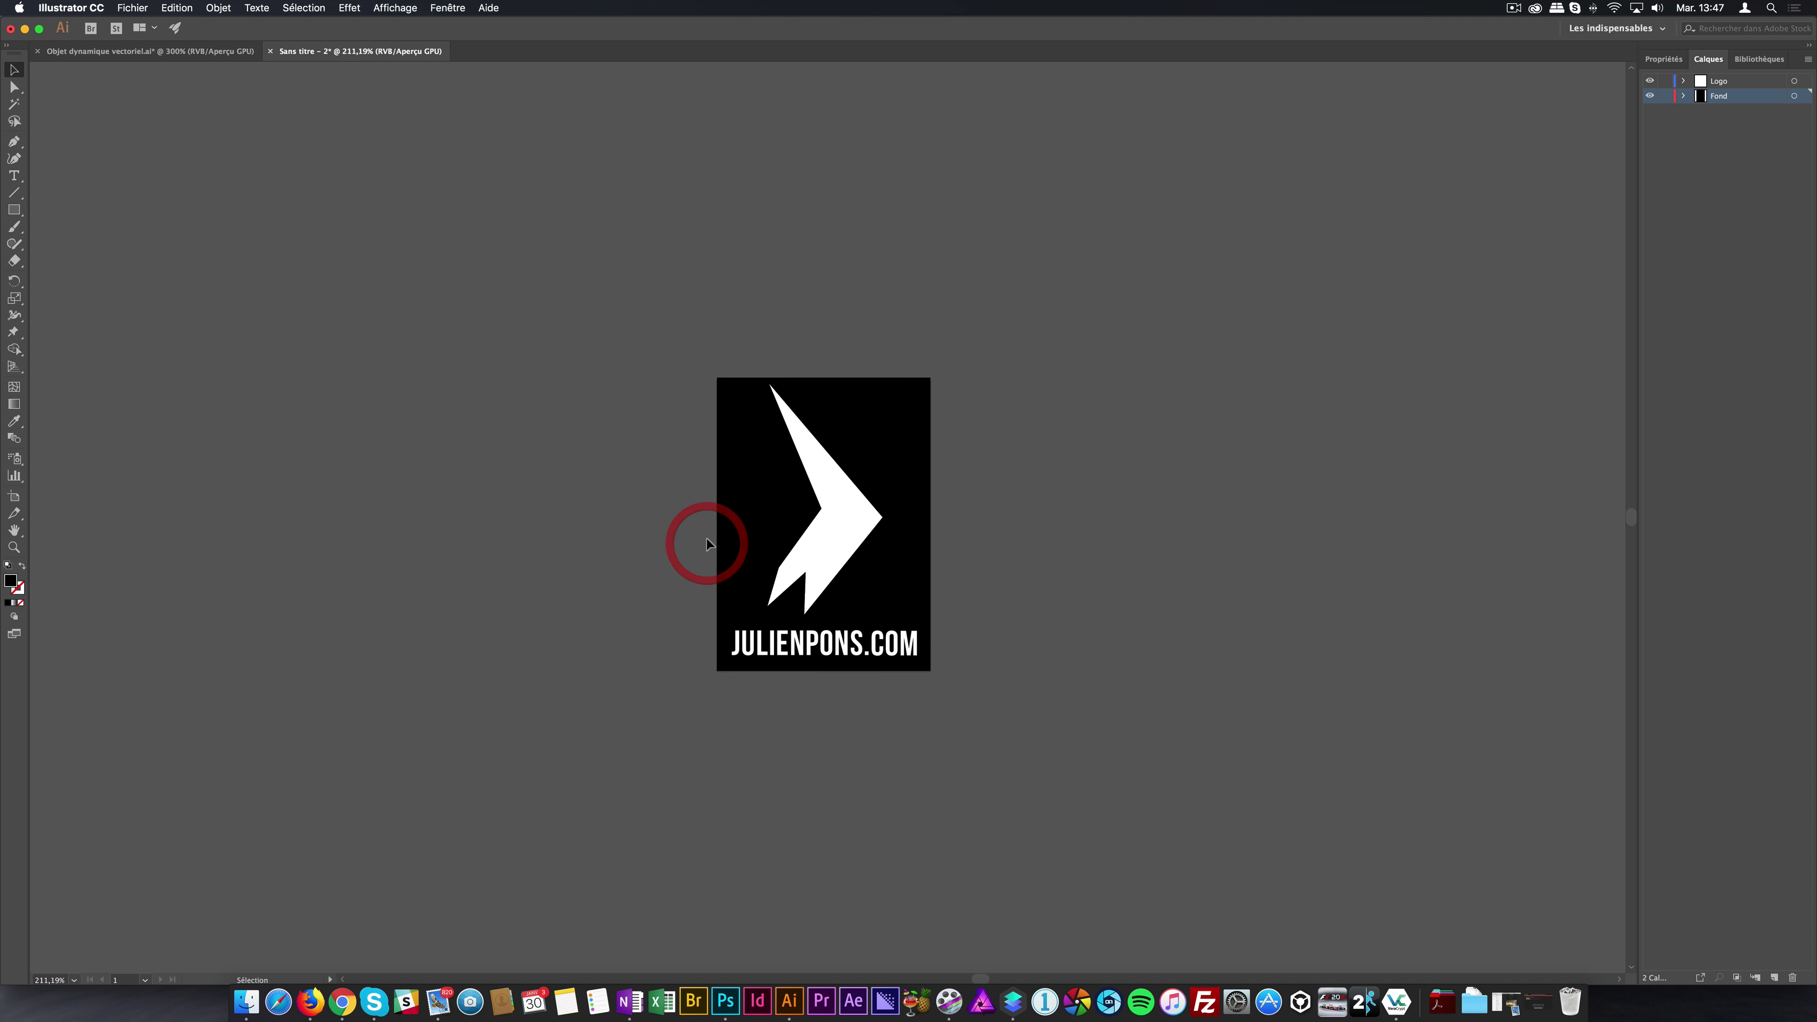
left_click_drag(1008, 740, 1007, 734)
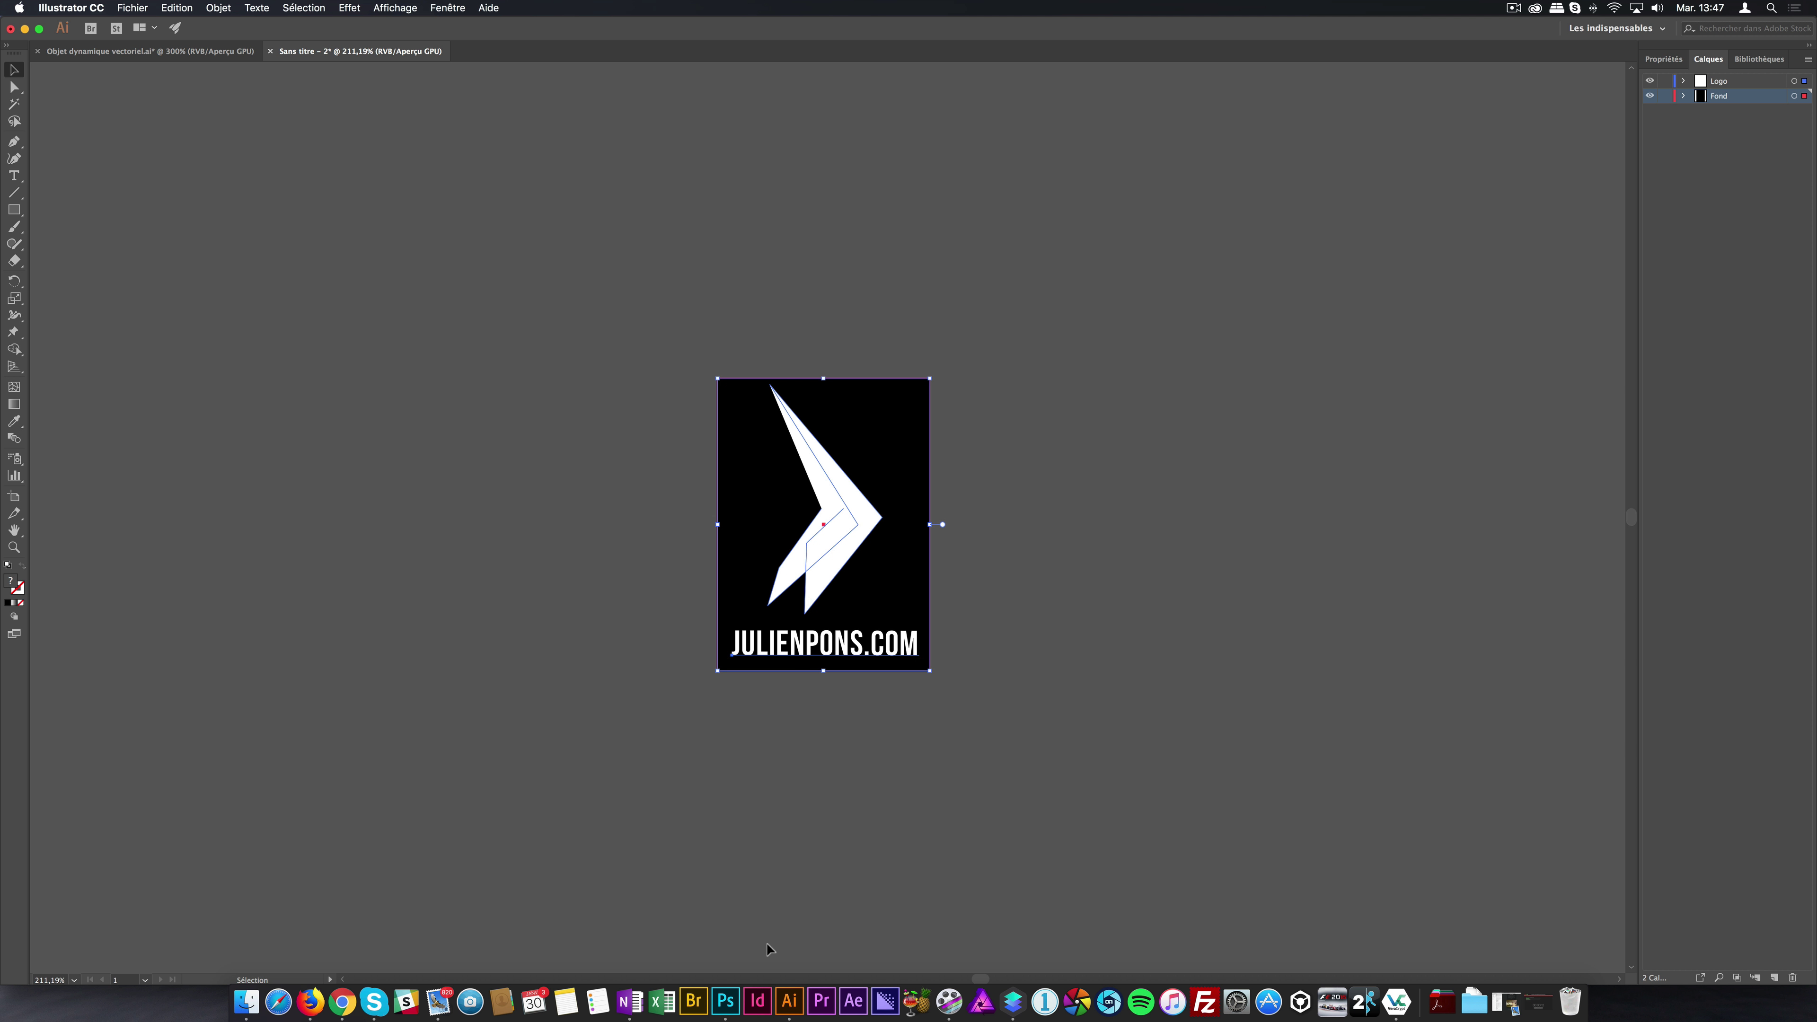
left_click(728, 998)
left_click(137, 7)
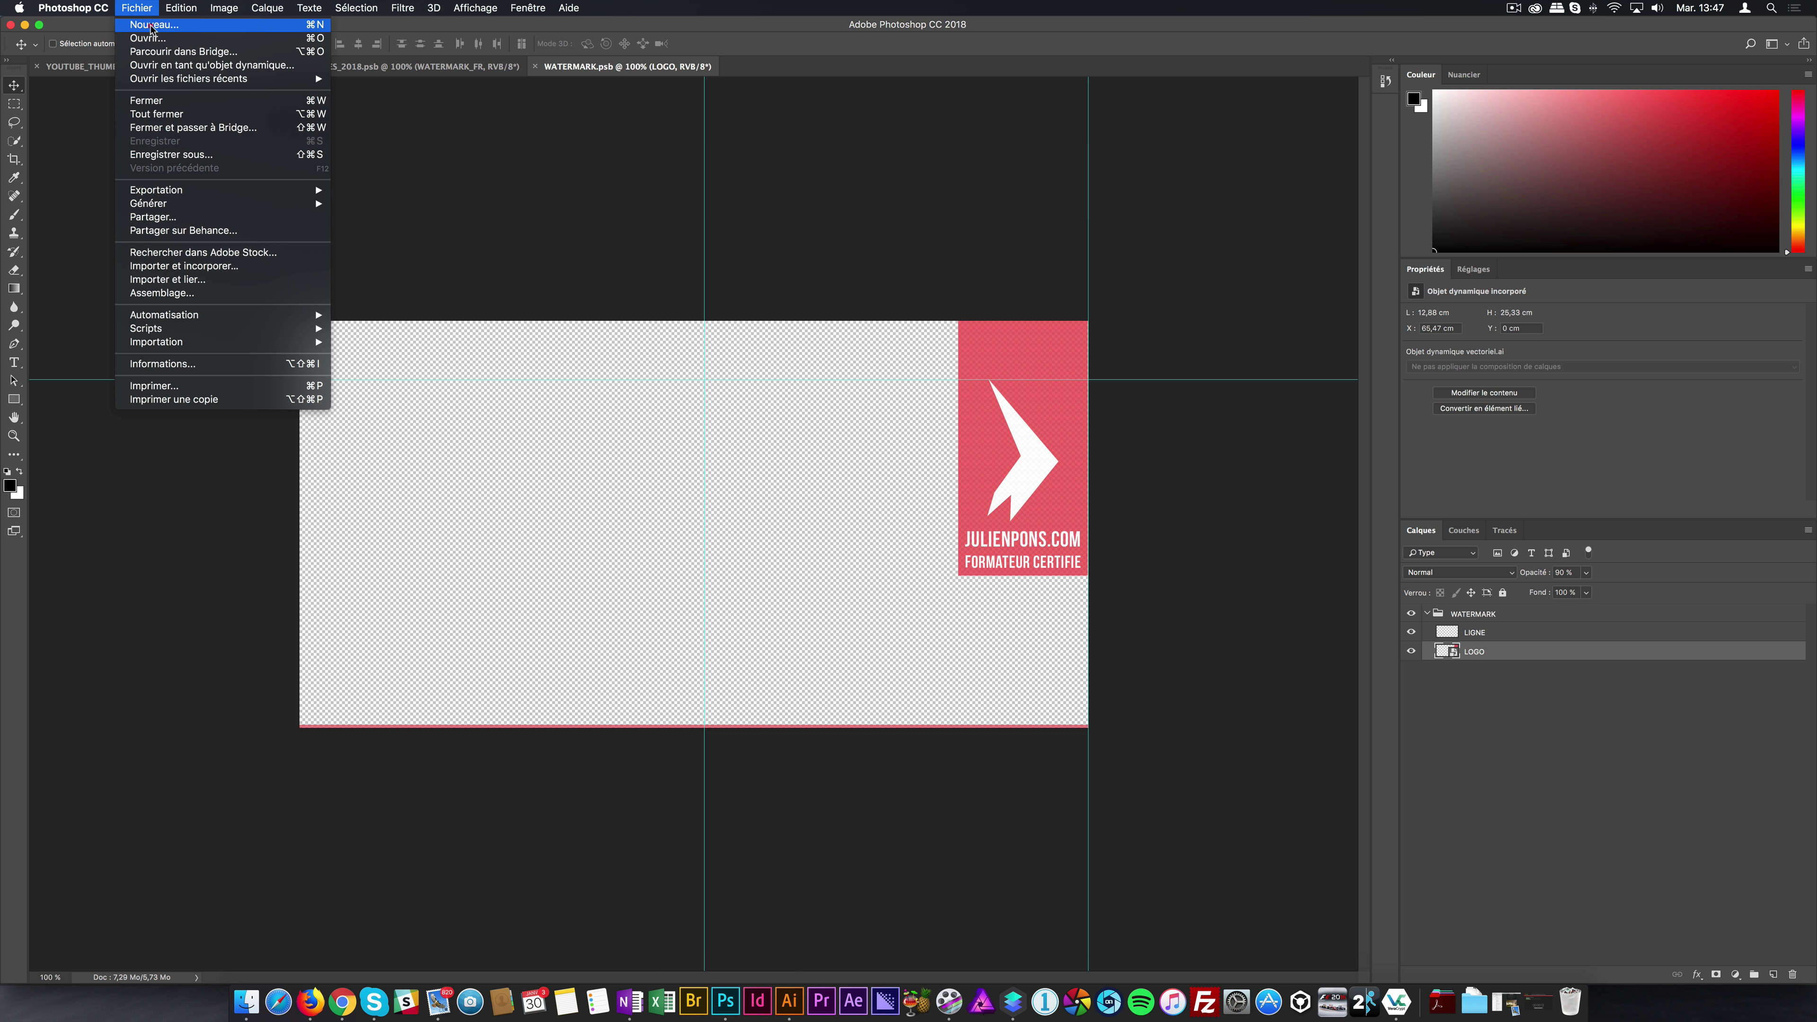
left_click(147, 23)
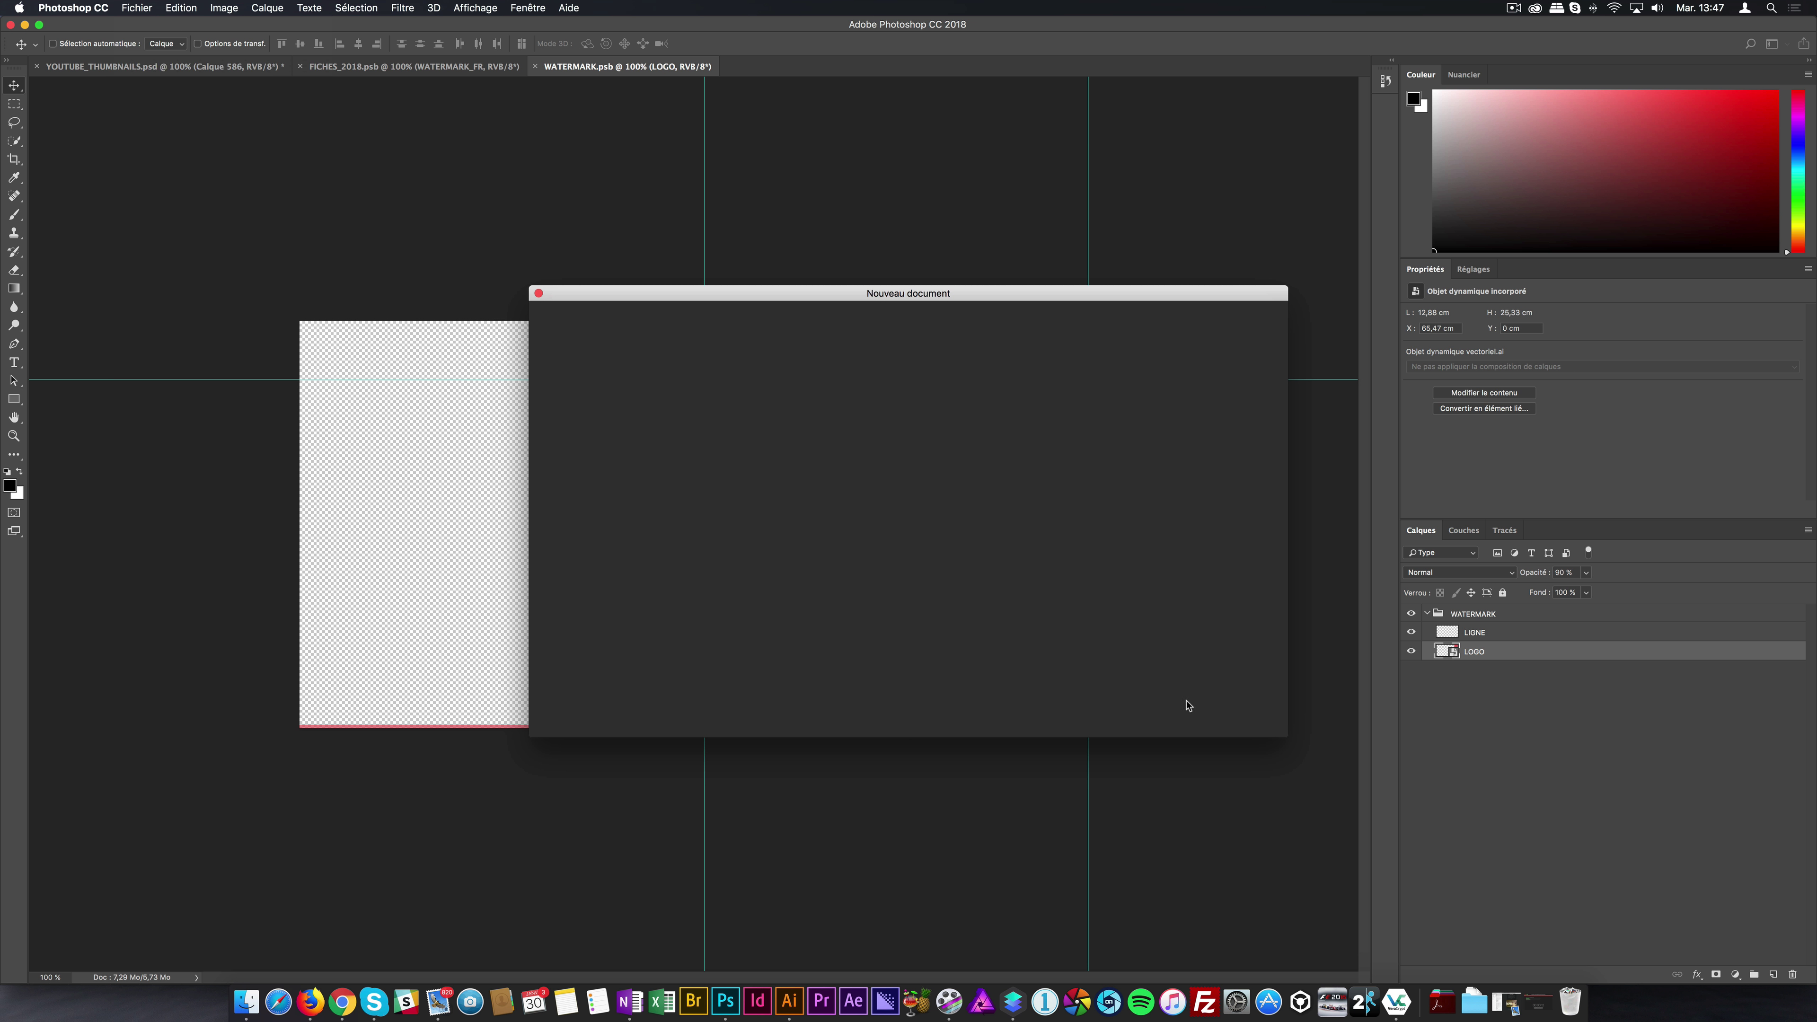
left_click(1251, 711)
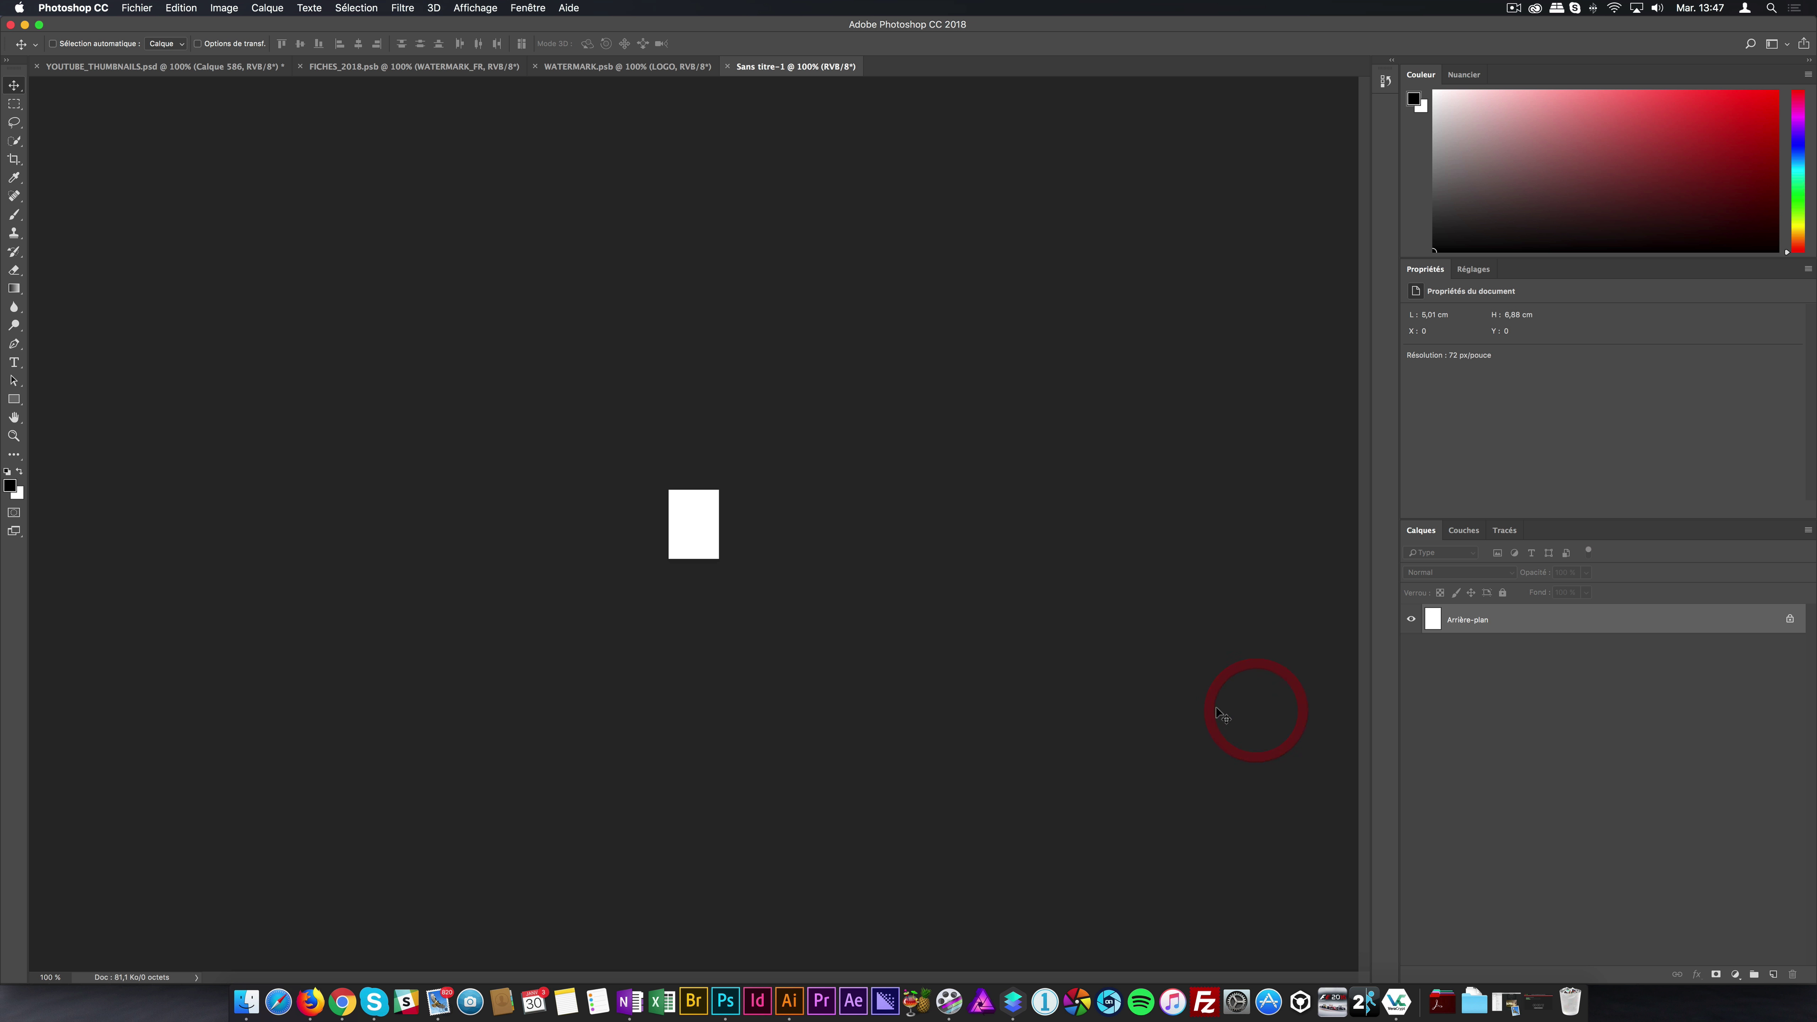
key("super+v")
left_click(976, 462)
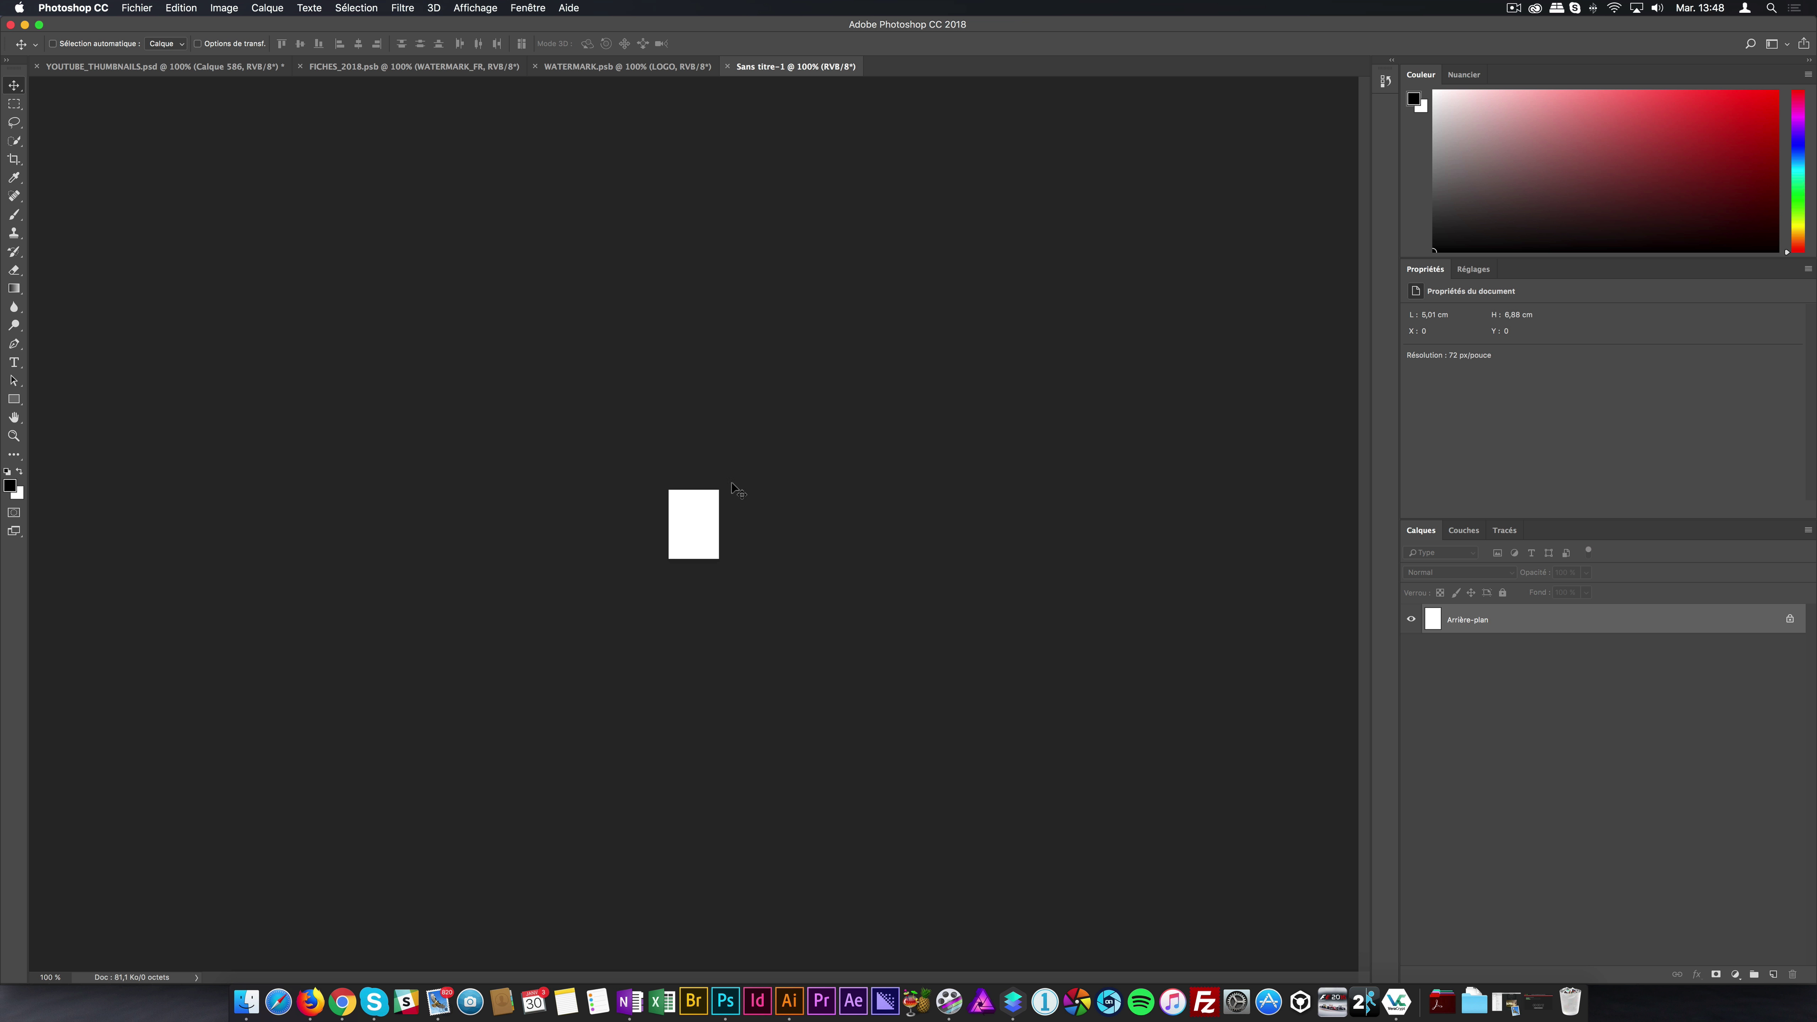
key("super+w")
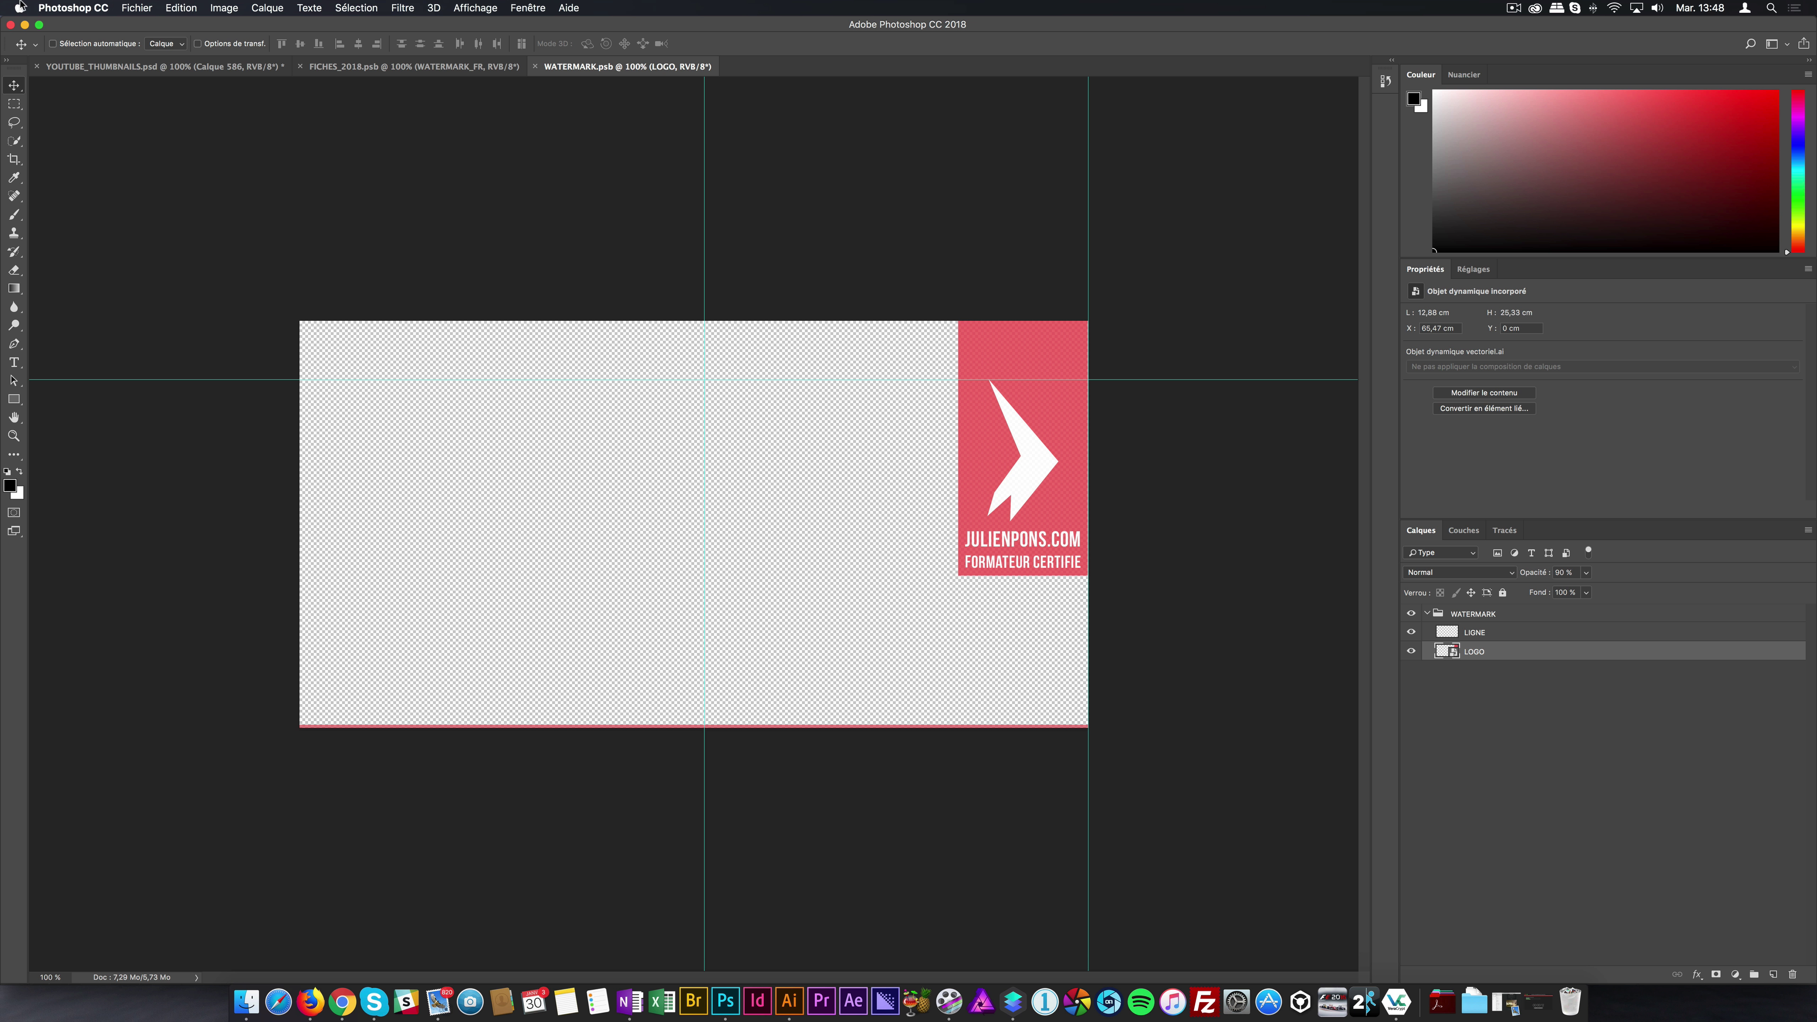
Step: Create a new Photoshop document 1000 px wide and 1500 px high with a white background at 72 pixels per inch
left_click(137, 8)
left_click(146, 24)
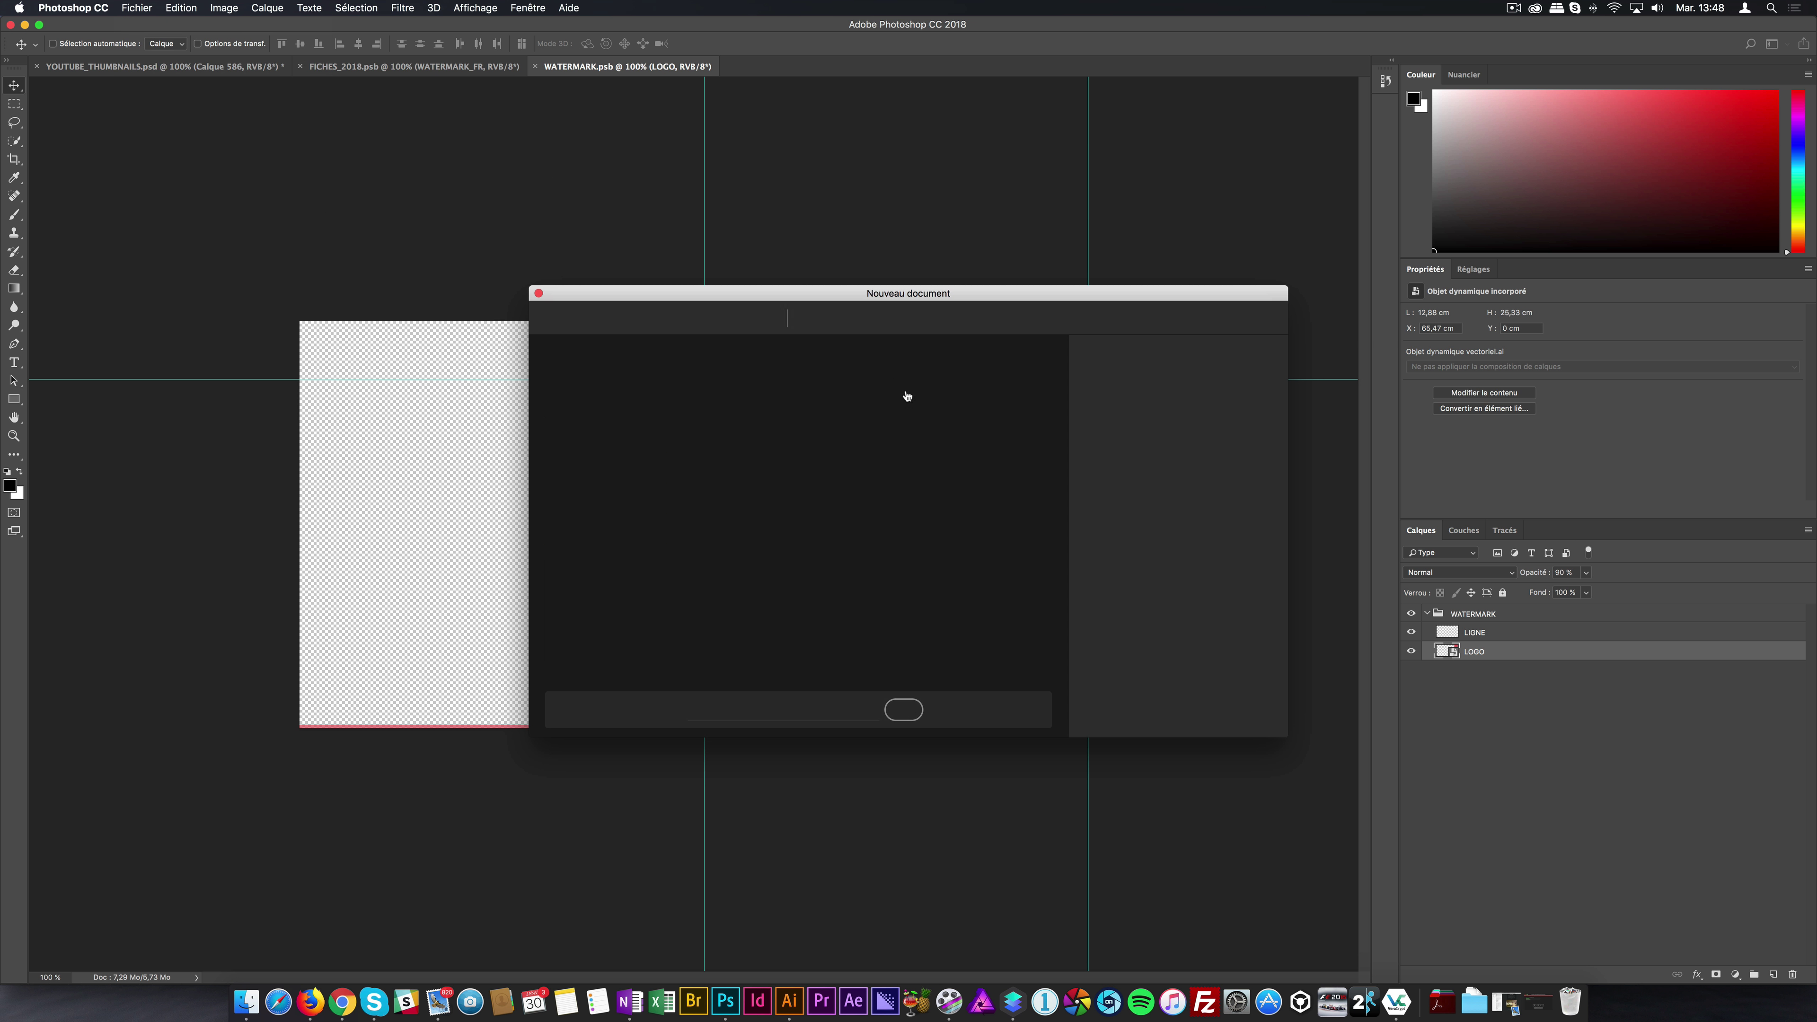
left_click(1094, 422)
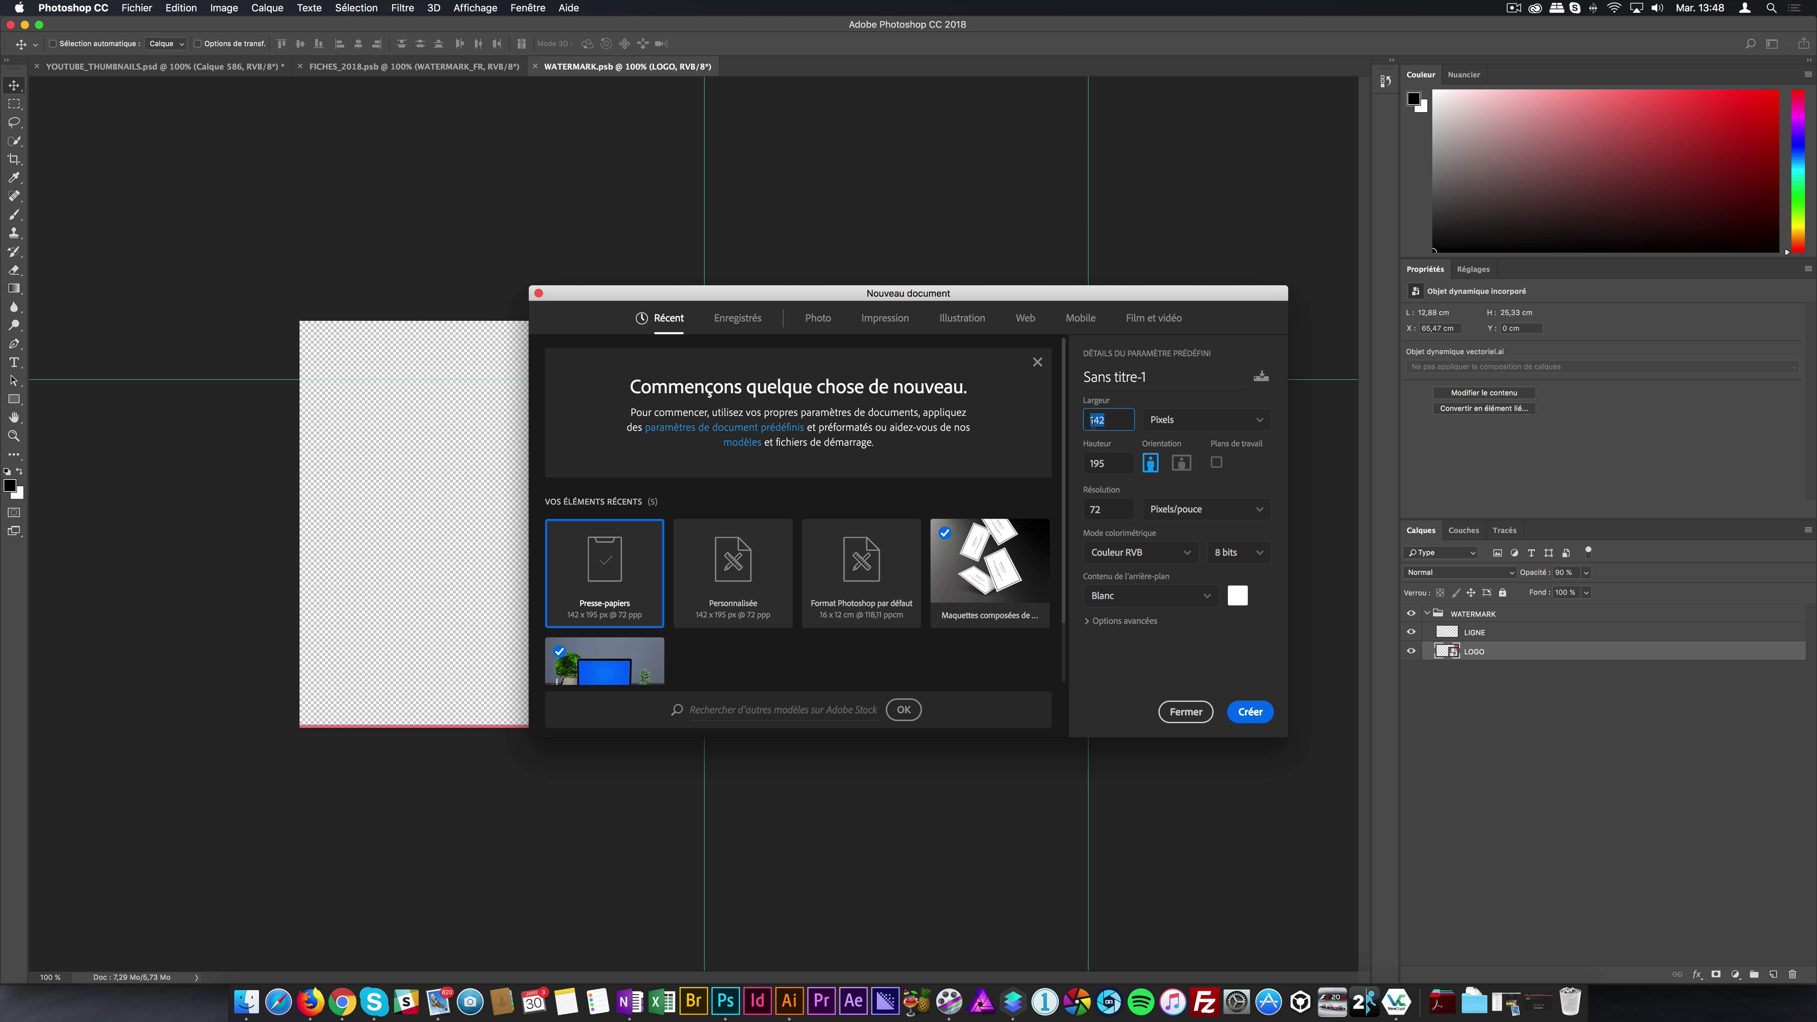
key("Tab")
type("1500")
key("Return")
Step: Paste the logo as pixels and scale it from its centre to about 38.5 × 53.2 cm so its black background covers the canvas
key("super+v")
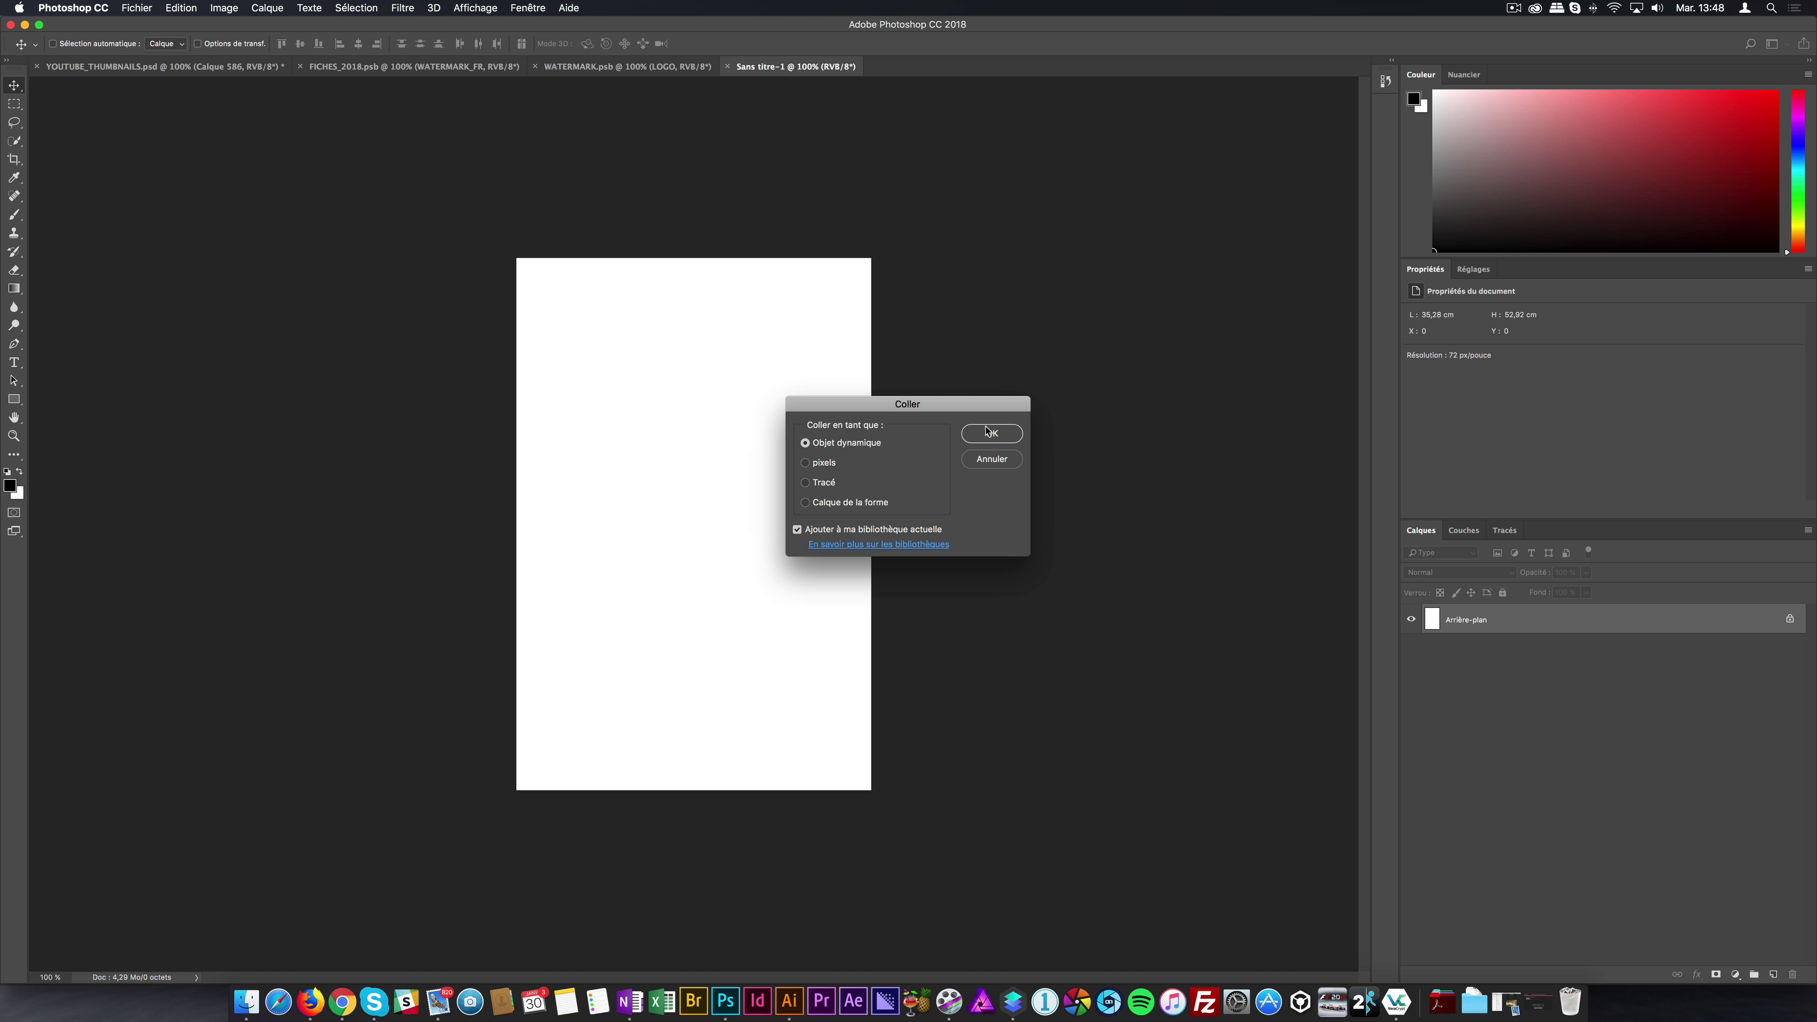
left_click(842, 461)
key("Return")
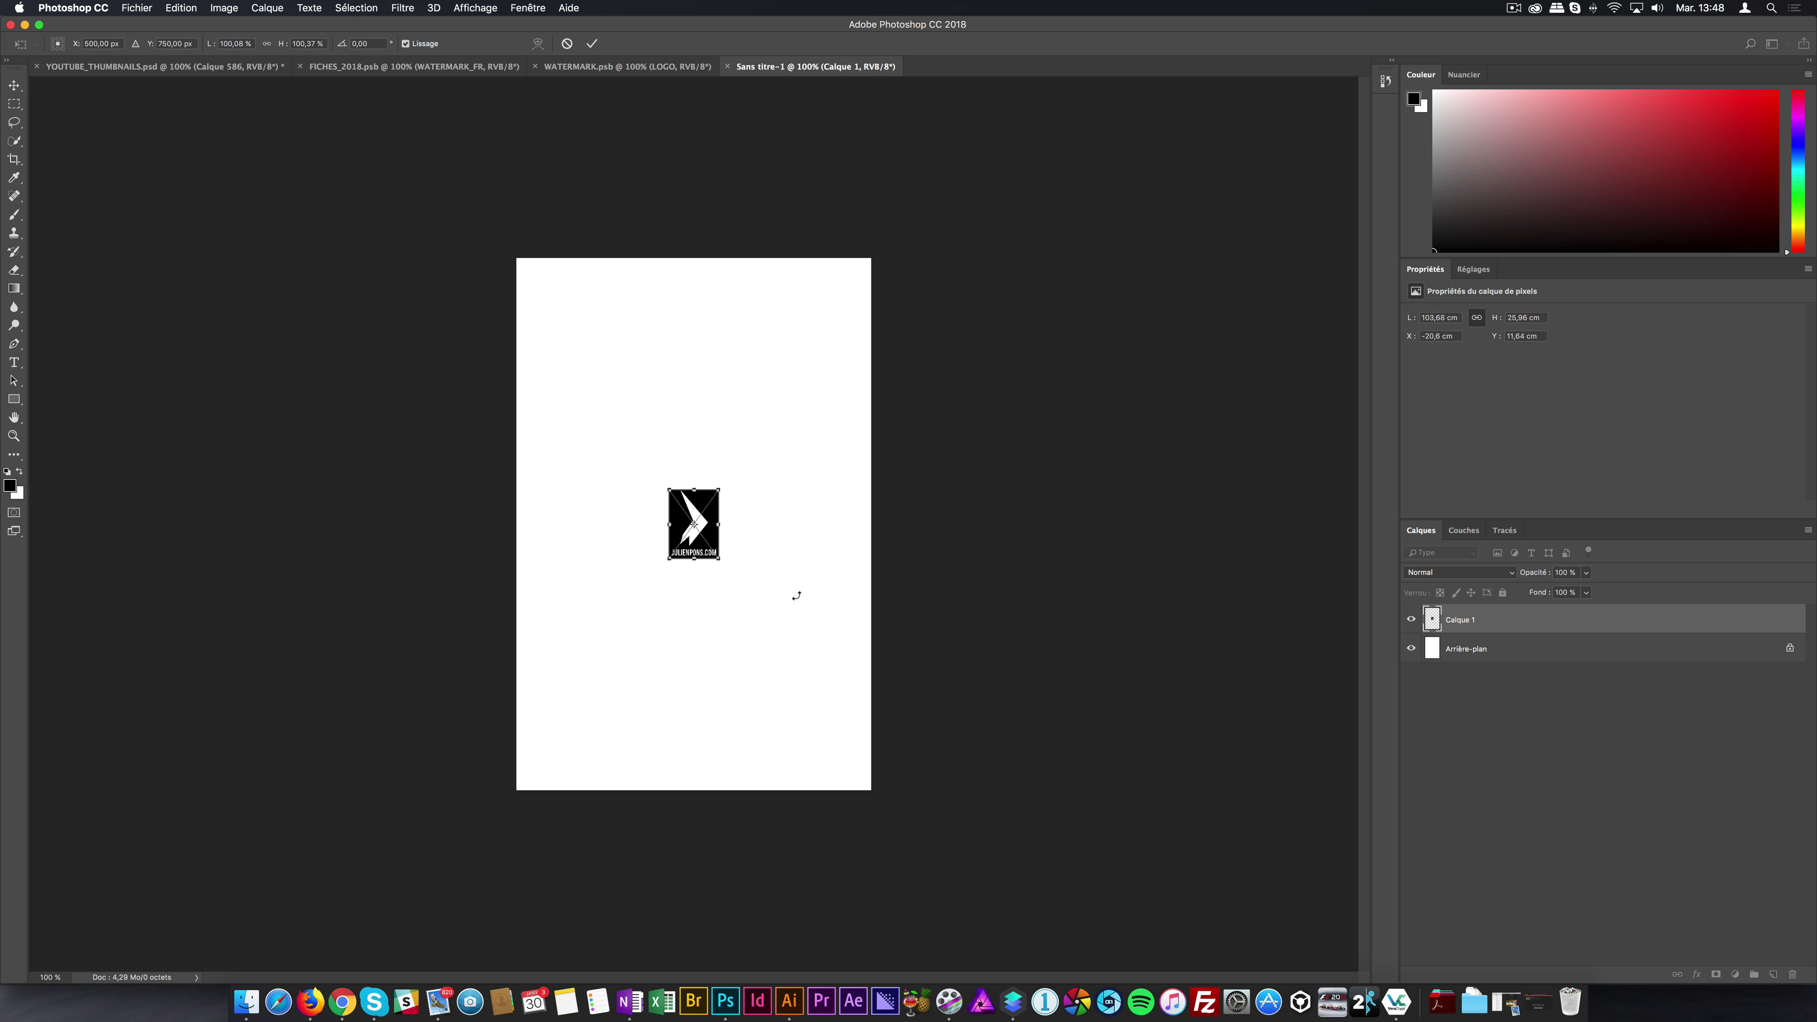
left_click_drag(721, 559, 925, 761)
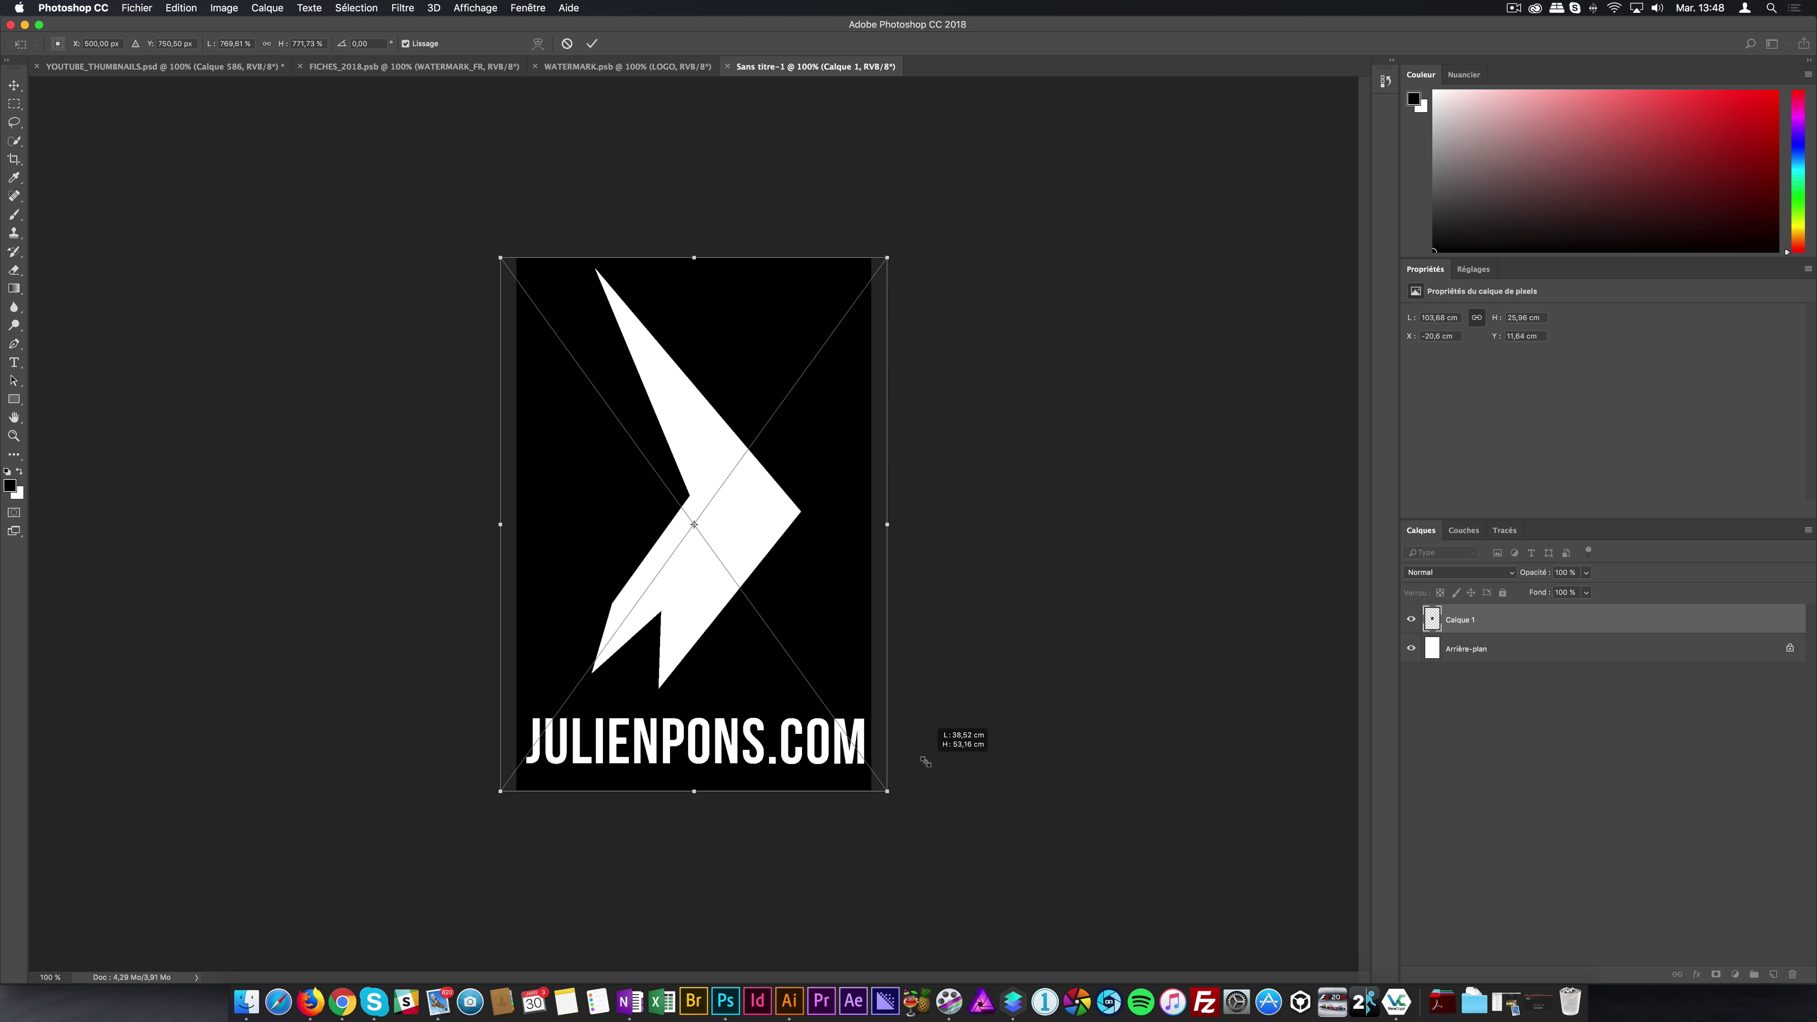
left_click_drag(926, 761, 925, 763)
double_click(801, 660)
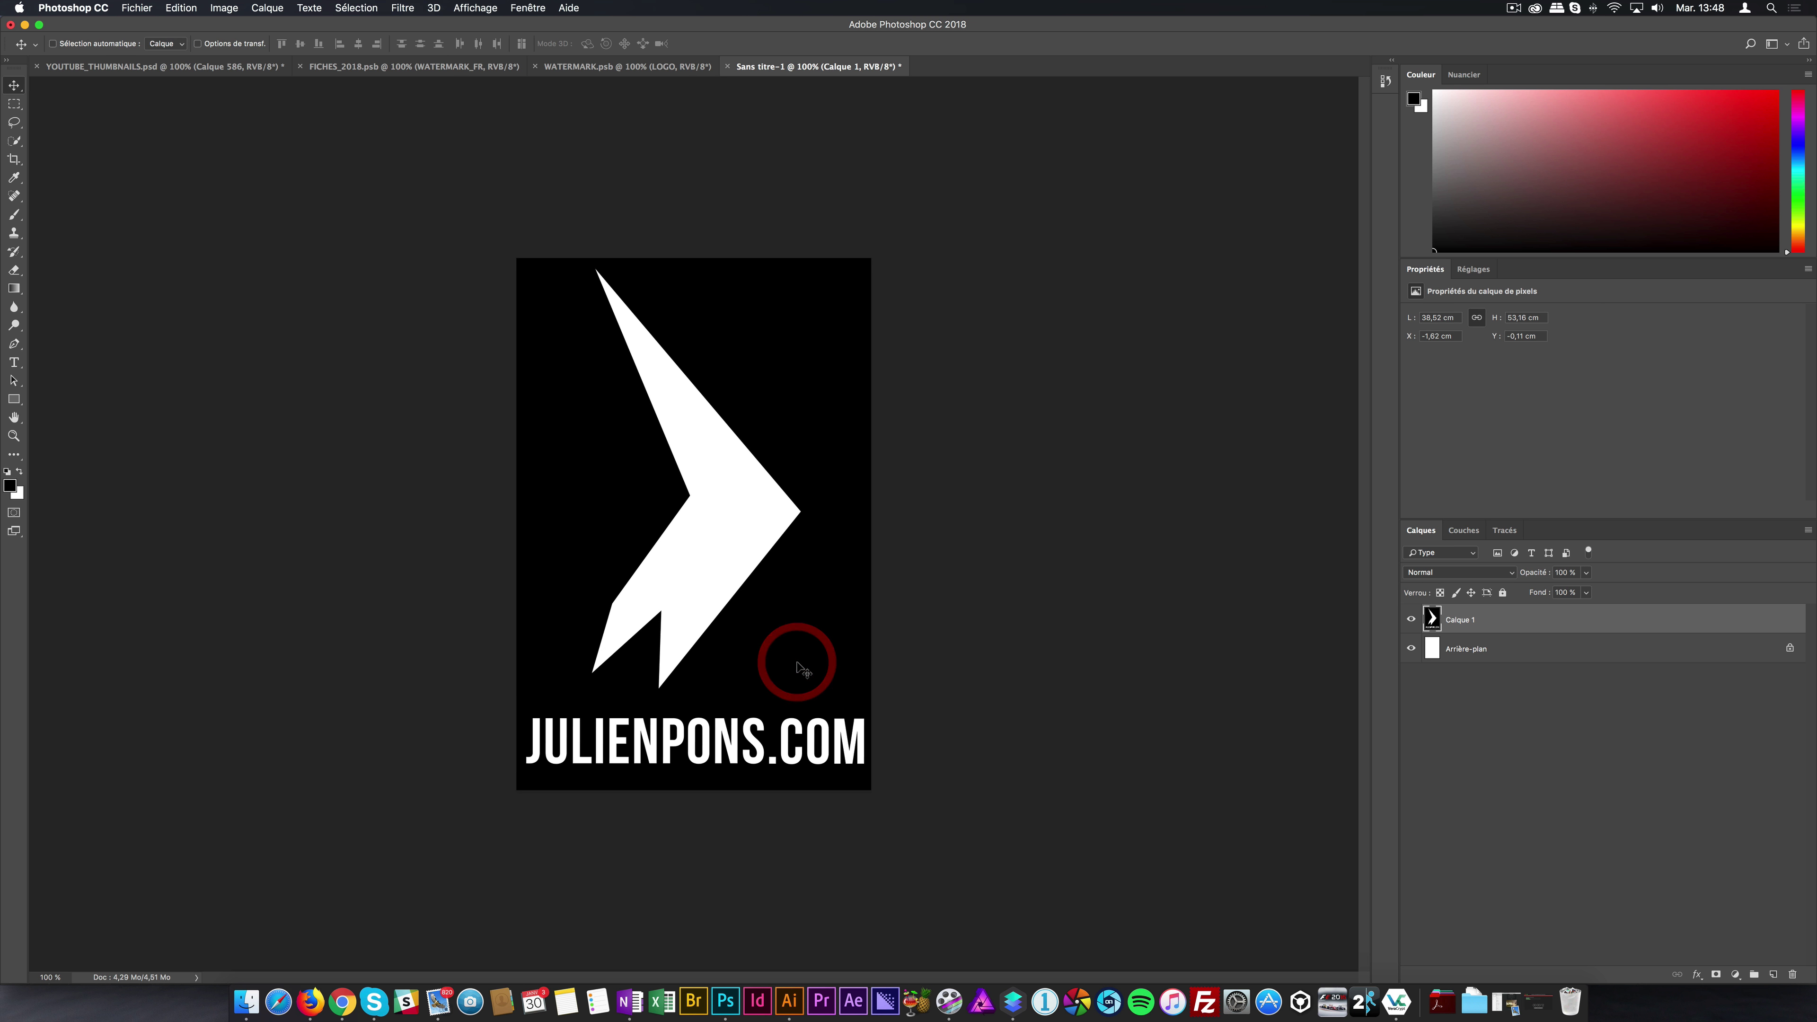
Step: Check the edge of the black background up close, open the legacy save-for-web export and look over the JPEG preview of the logo
key("z")
left_click_drag(529, 350, 333, 406)
key("space")
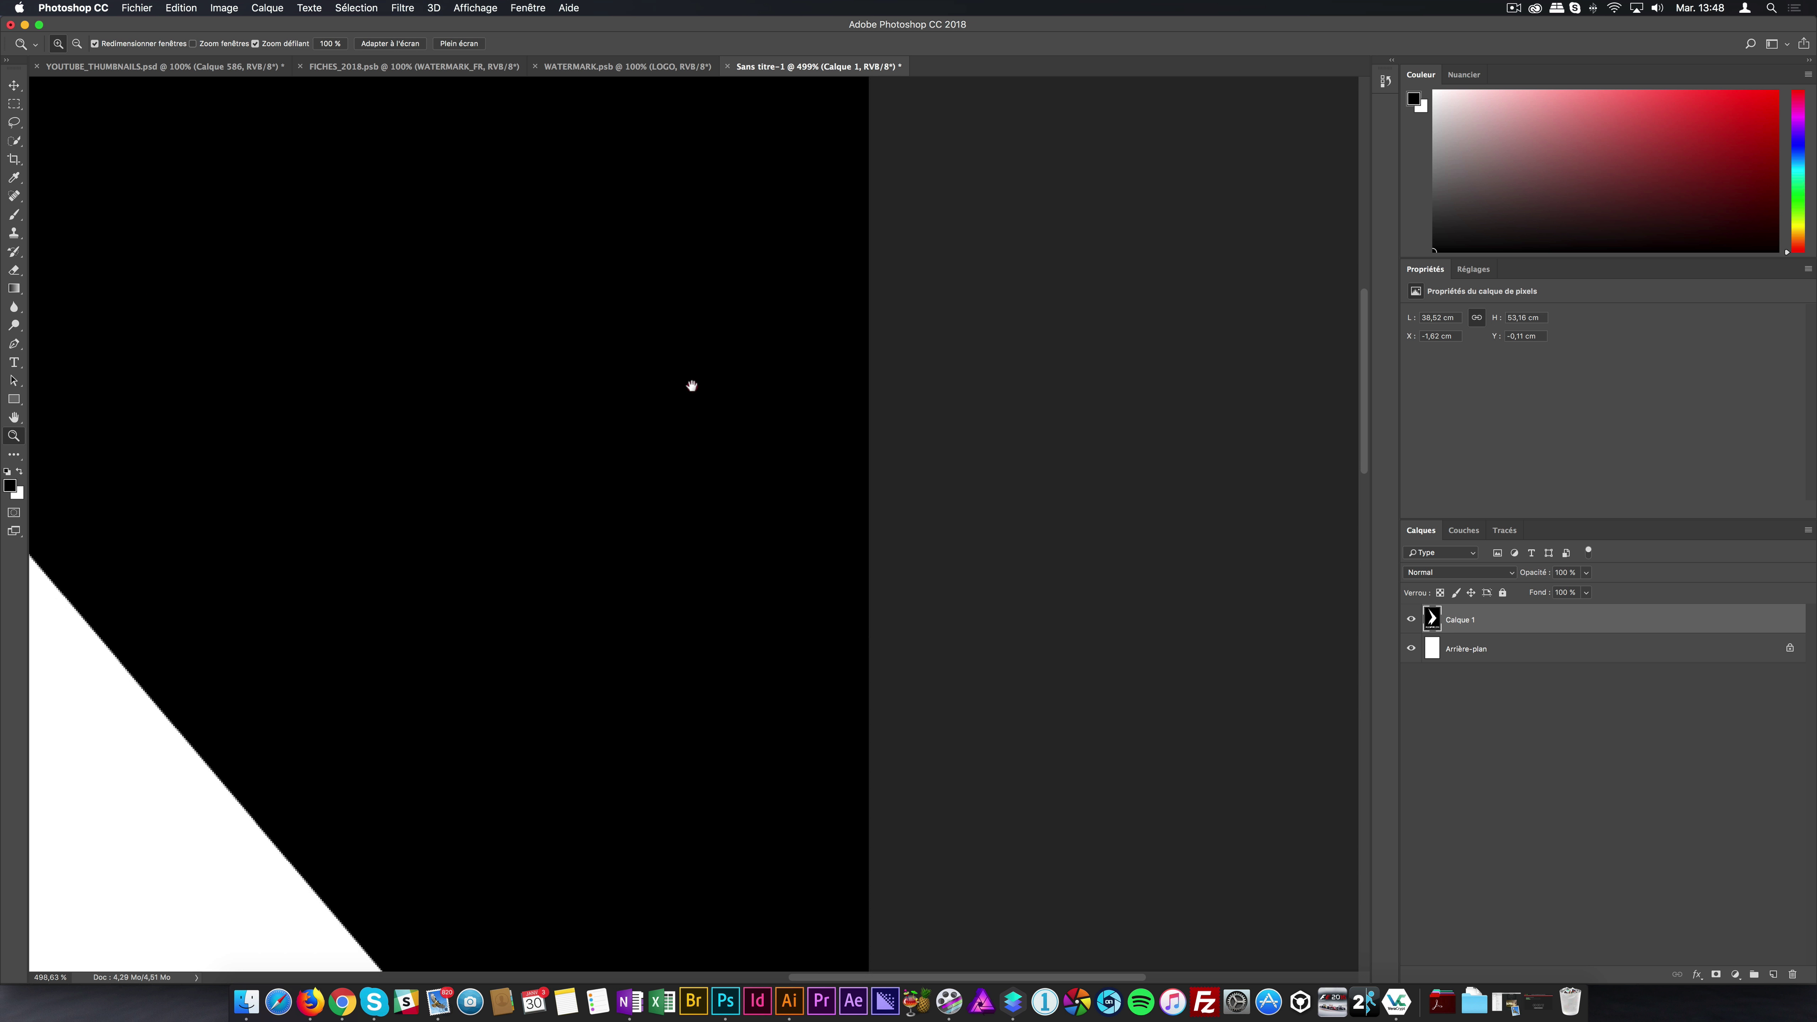
left_click(137, 7)
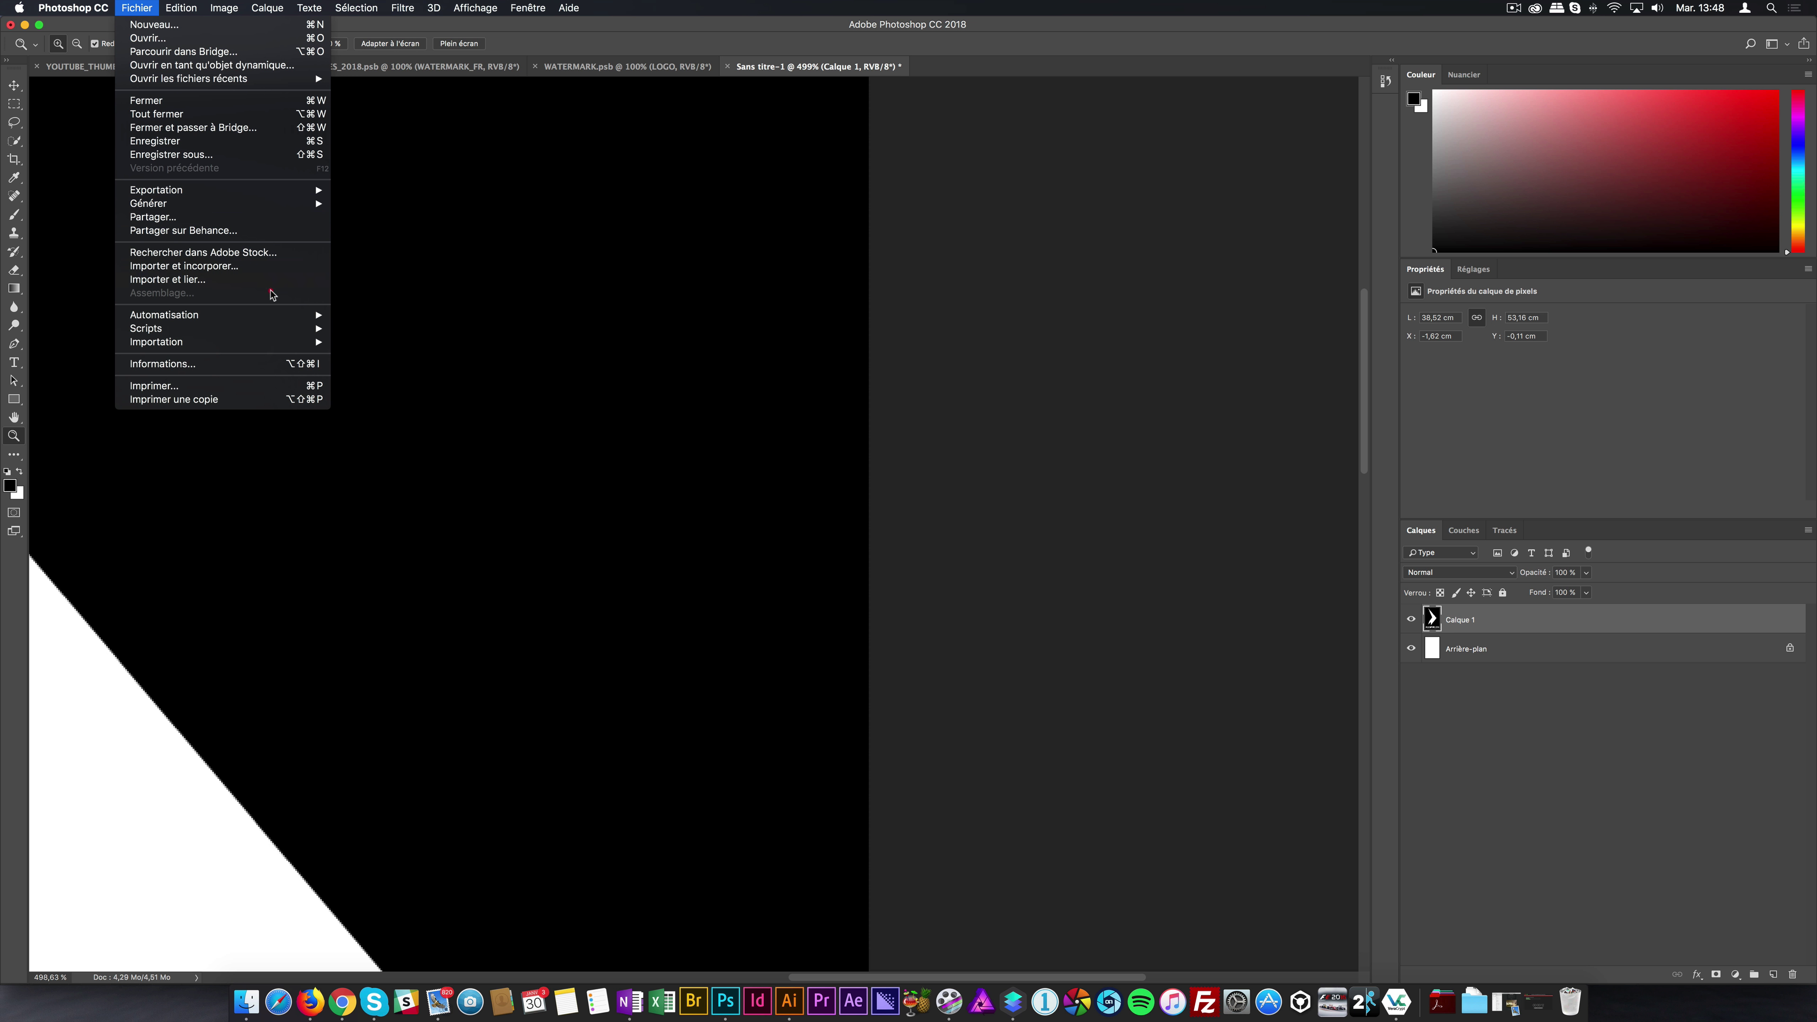
mouse_move(257, 199)
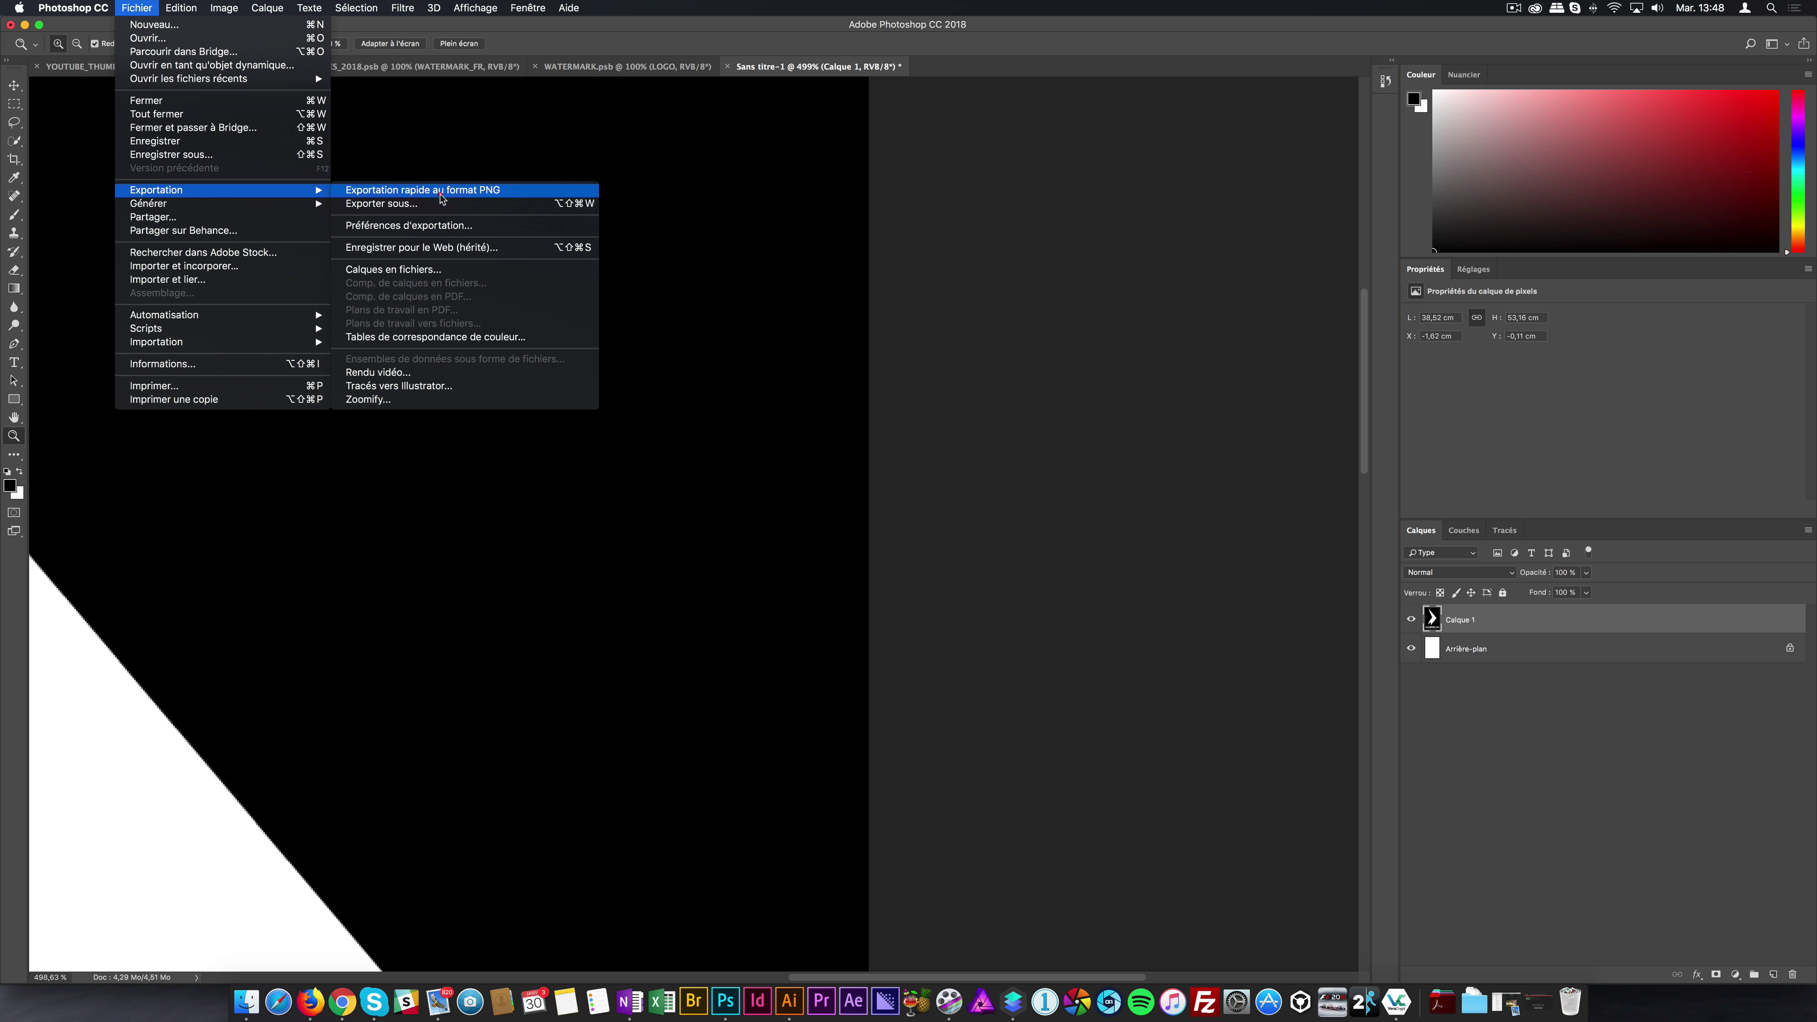
left_click(429, 247)
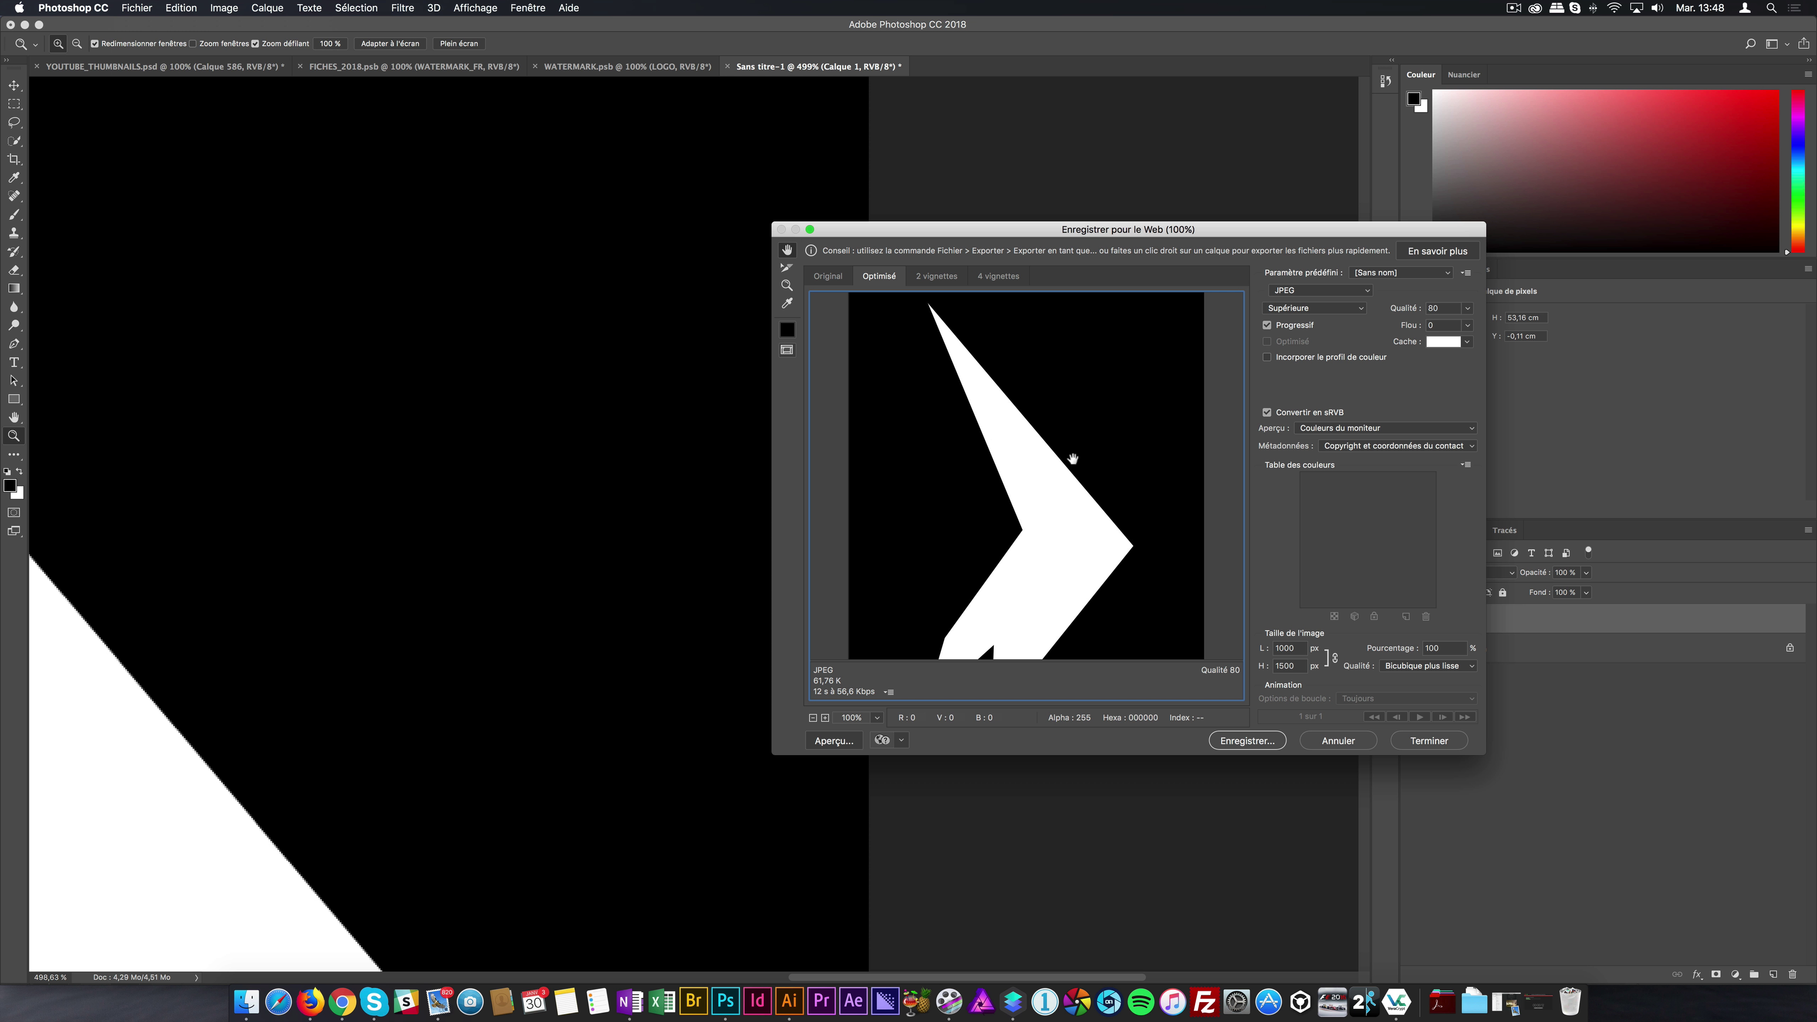
left_click_drag(1059, 476, 1071, 309)
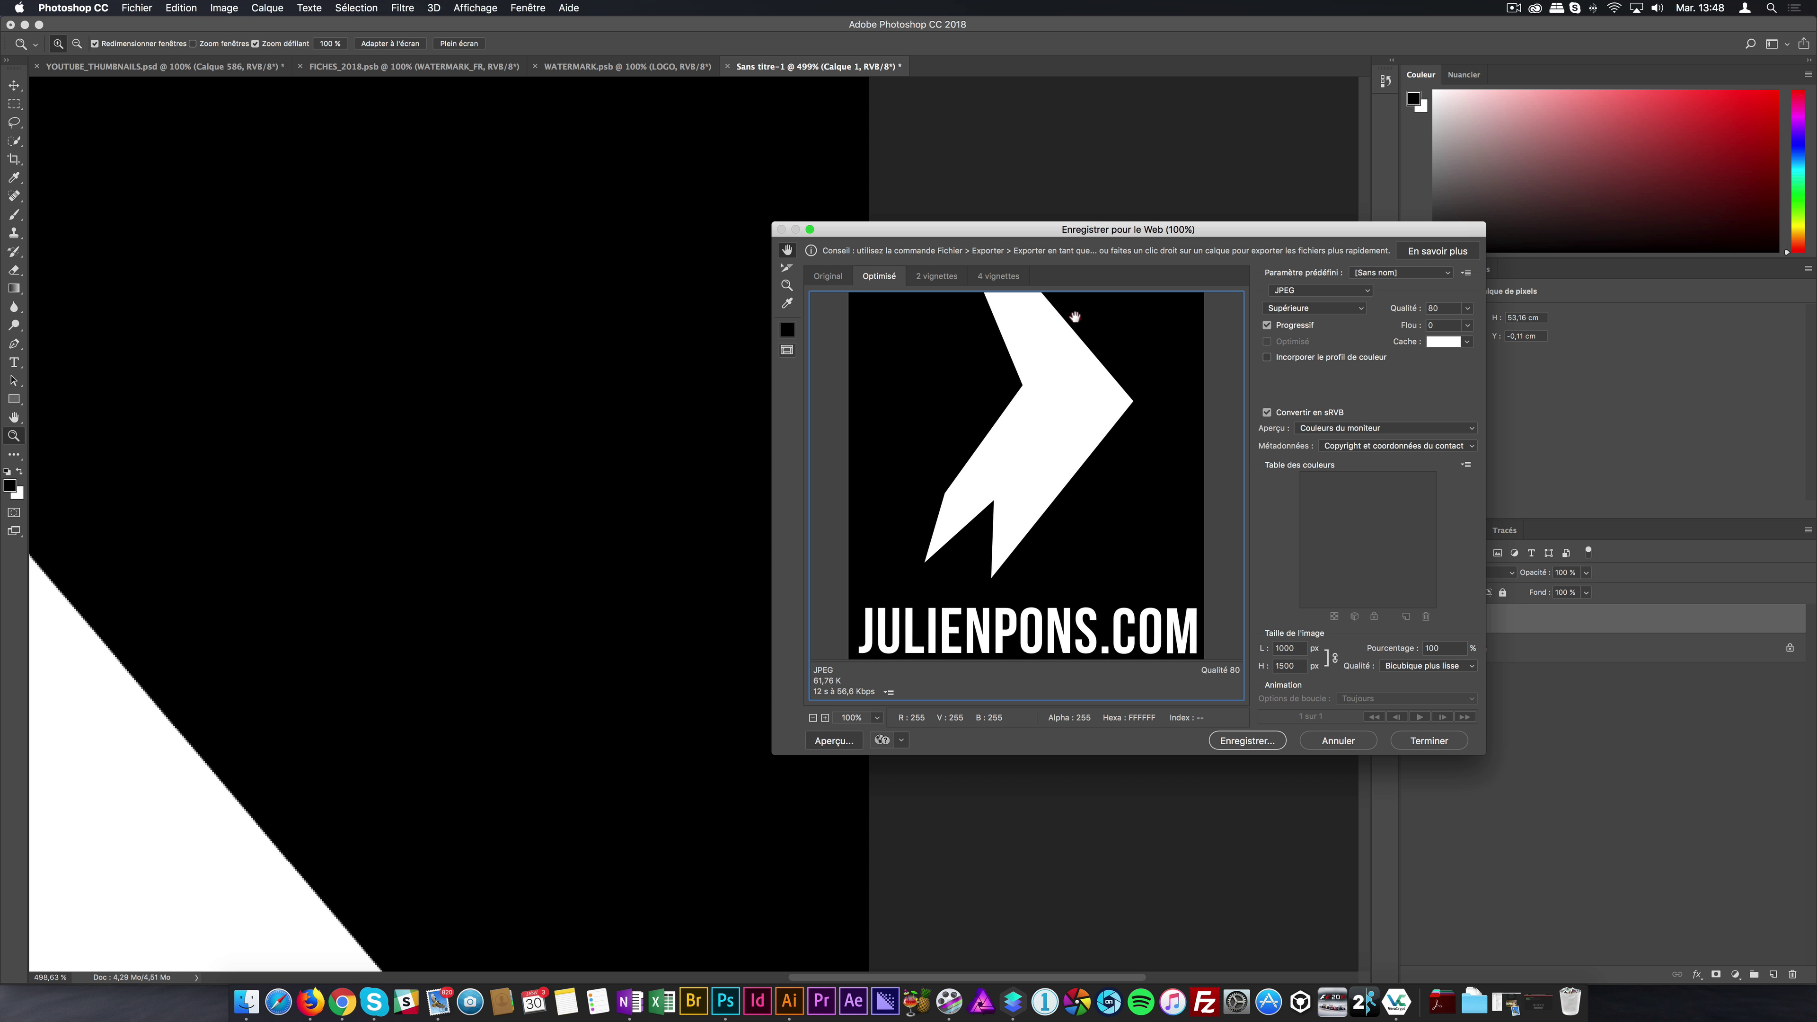
scroll(1066, 406, "down", 1)
left_click(1066, 402)
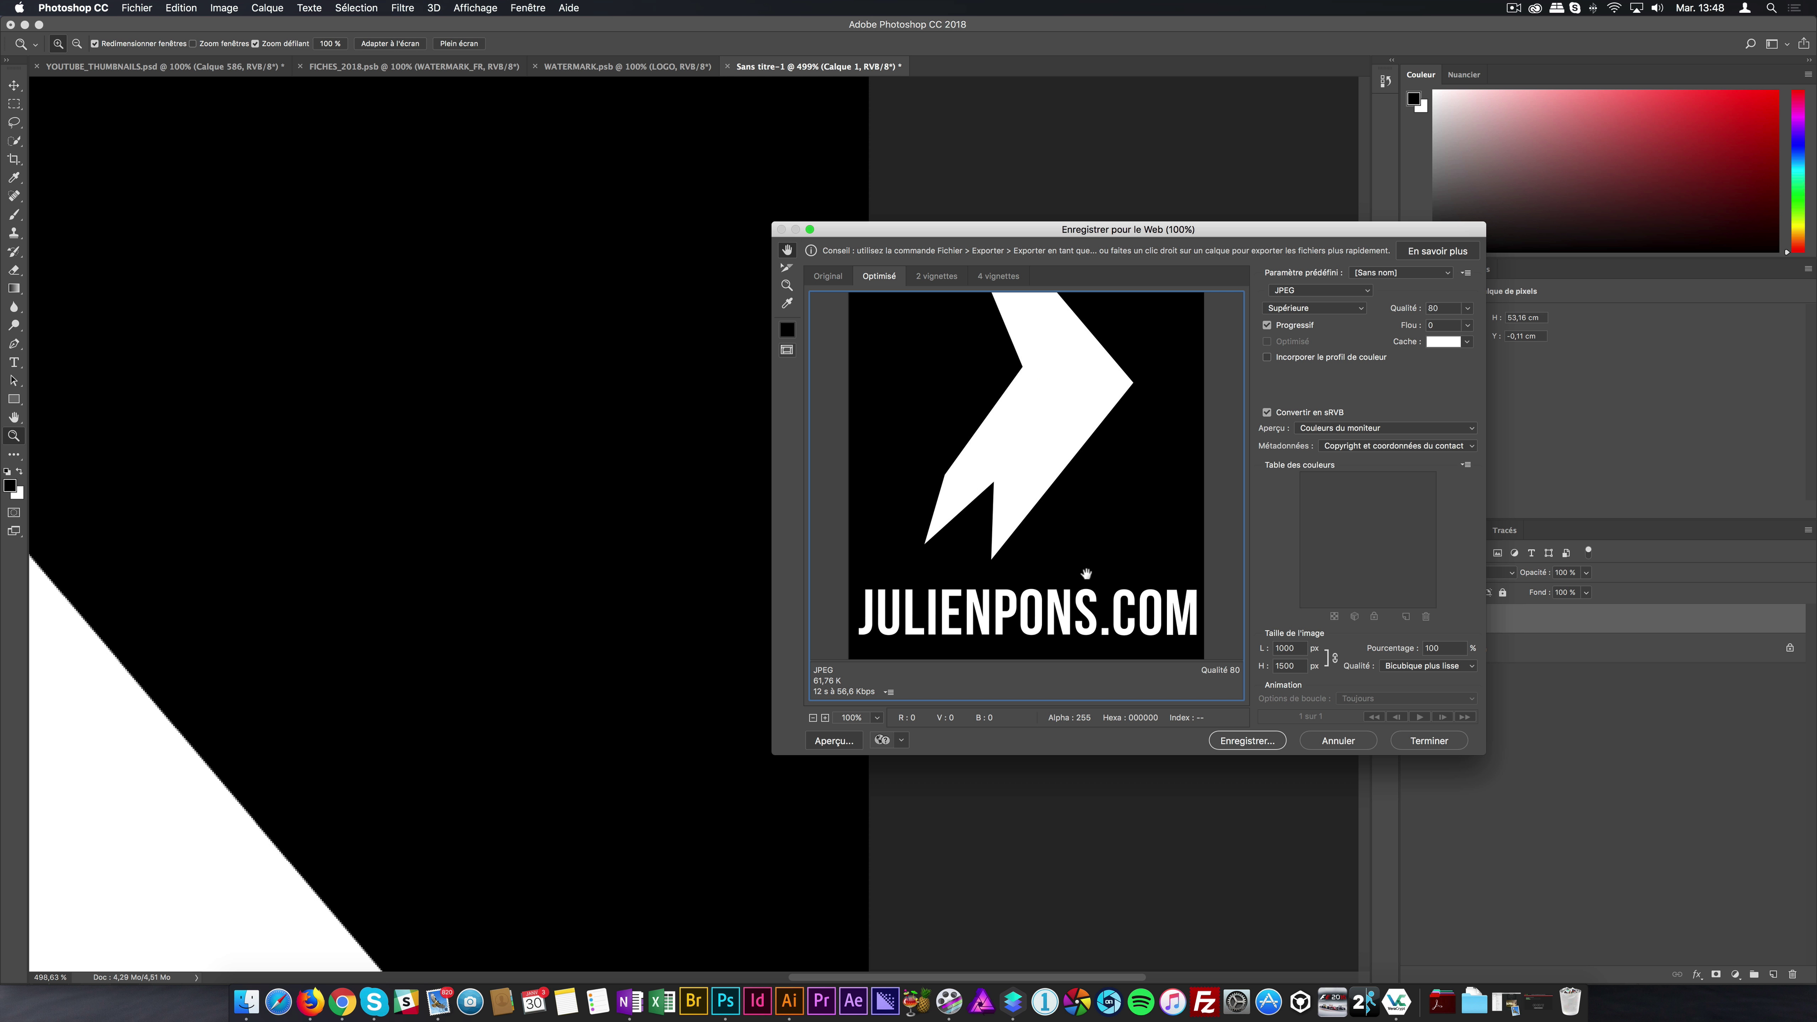
left_click_drag(1082, 462, 1091, 655)
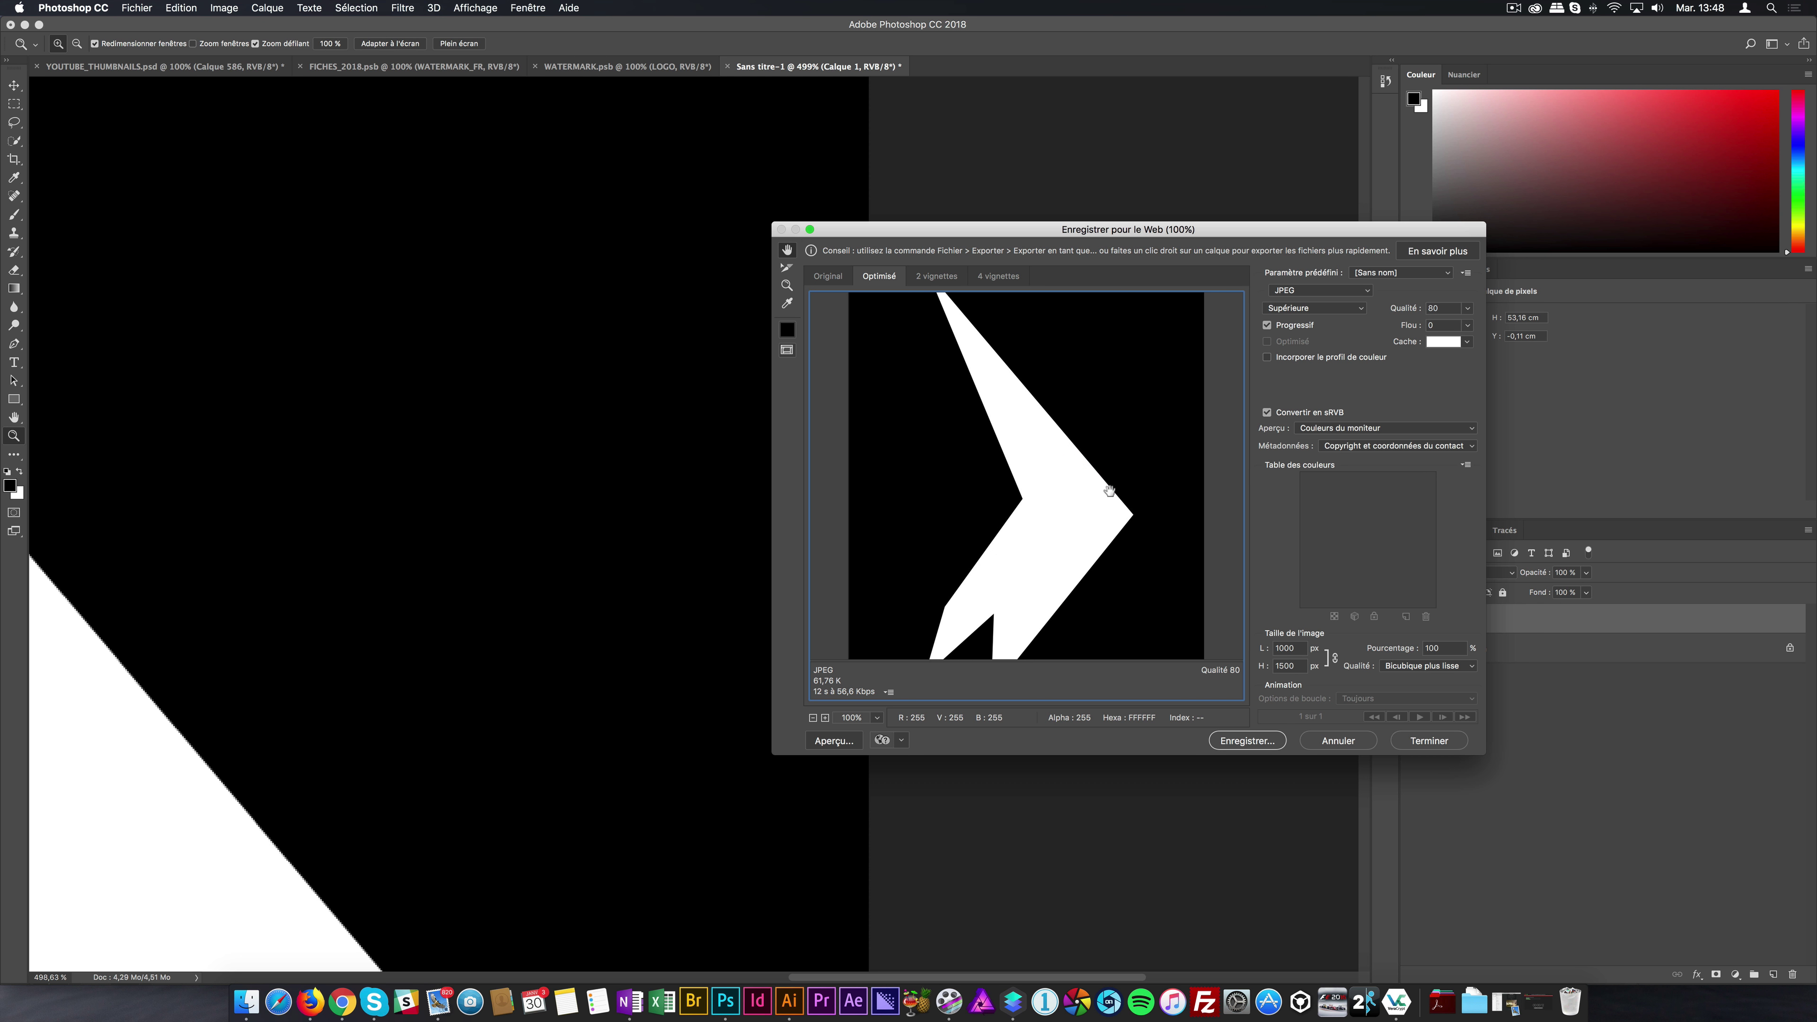
Step: Save the optimised JPEG in the Bureau folder as LOGO.jpg, replacing the existing file
left_click(1247, 740)
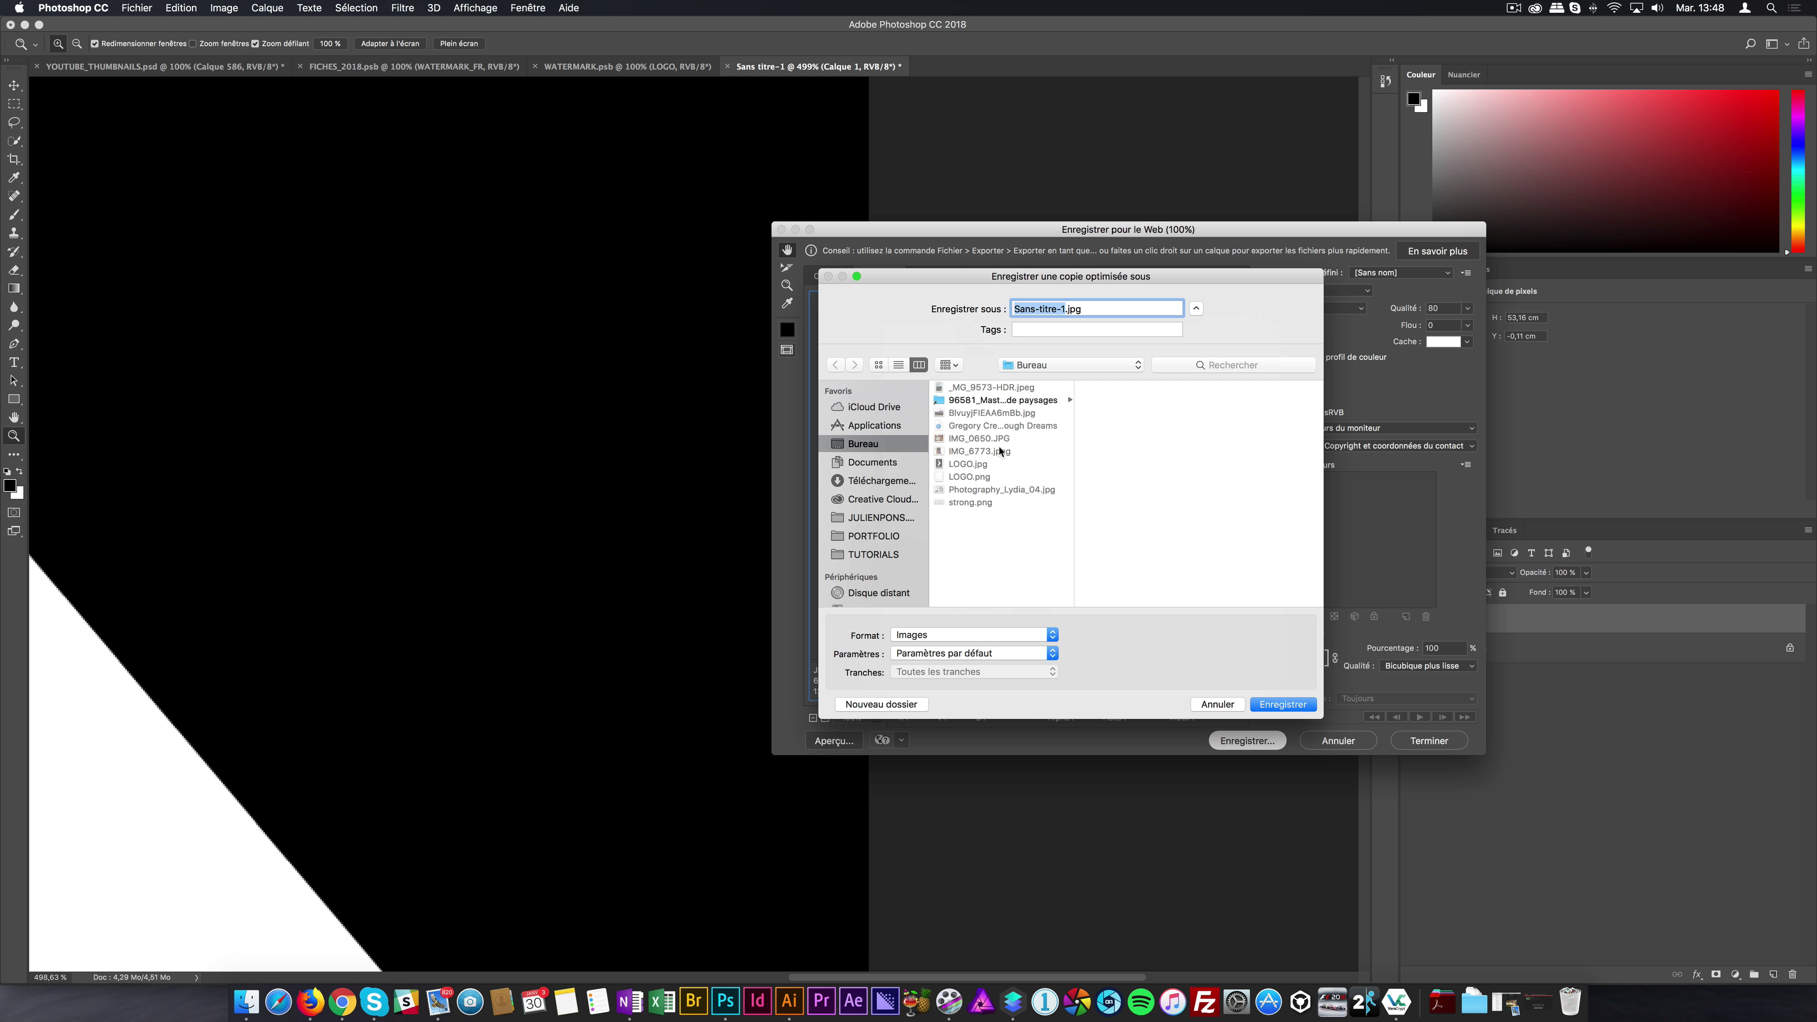
left_click(984, 465)
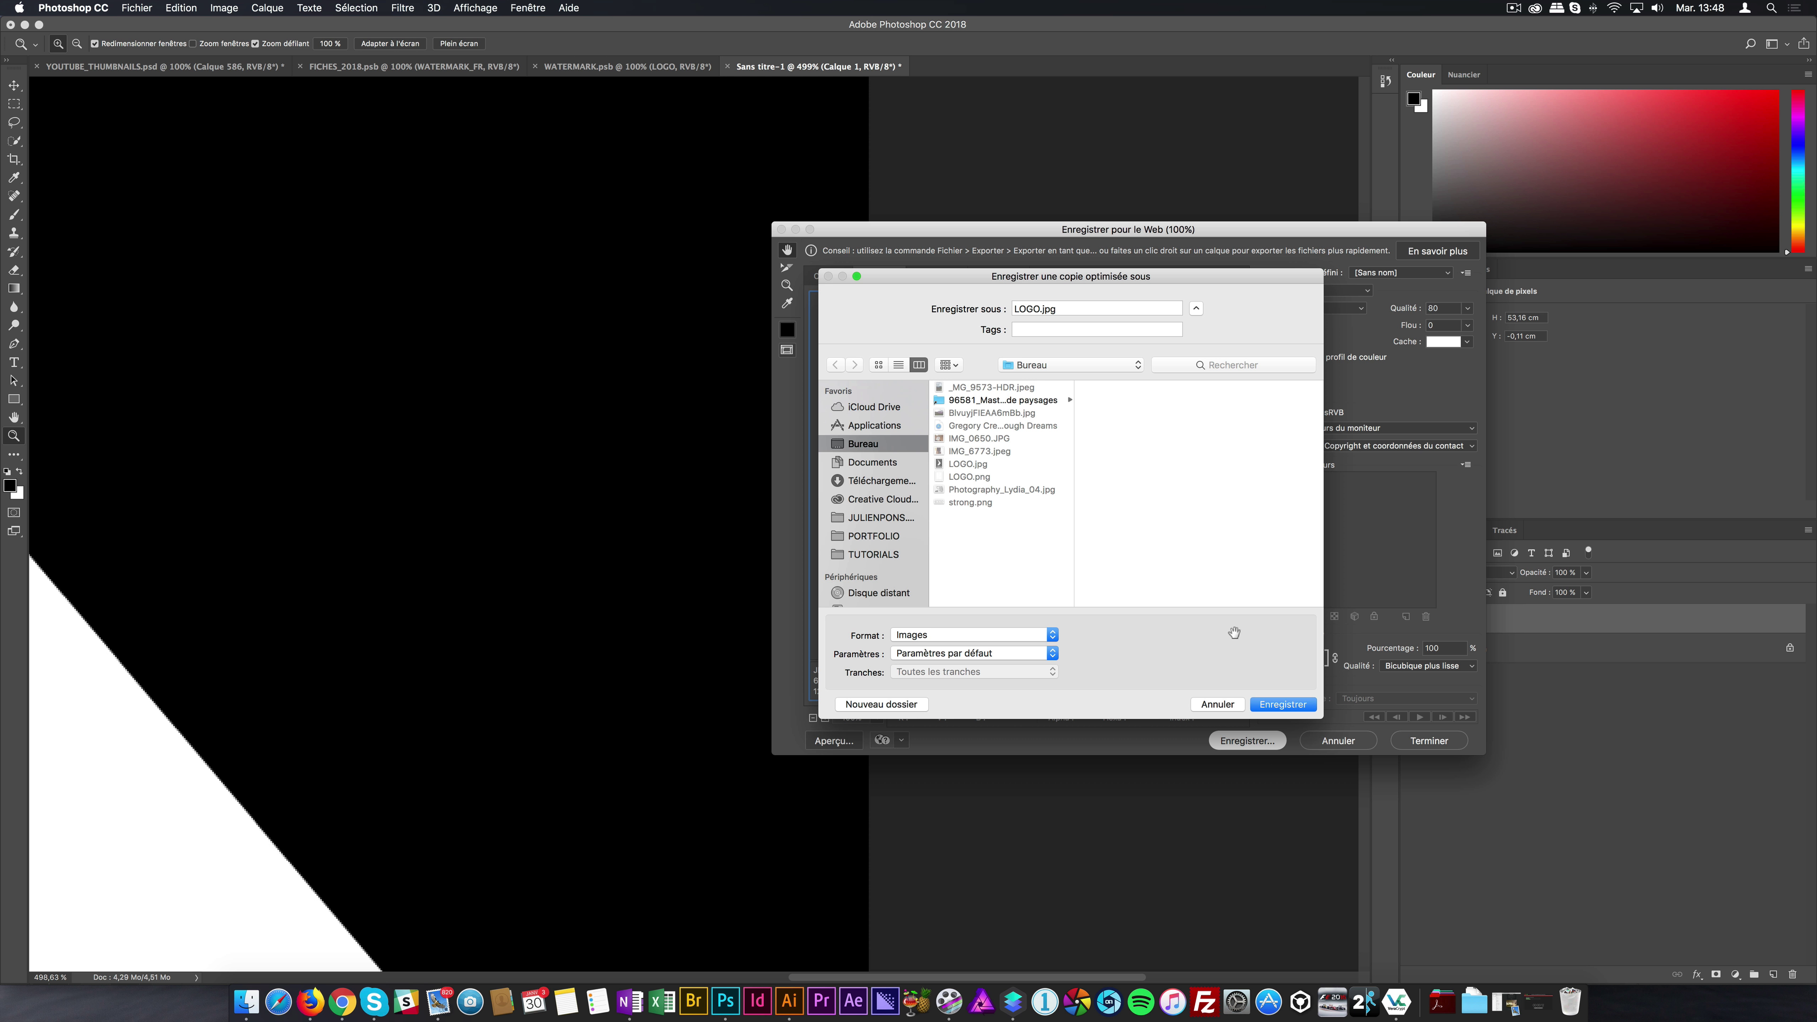
left_click(1285, 705)
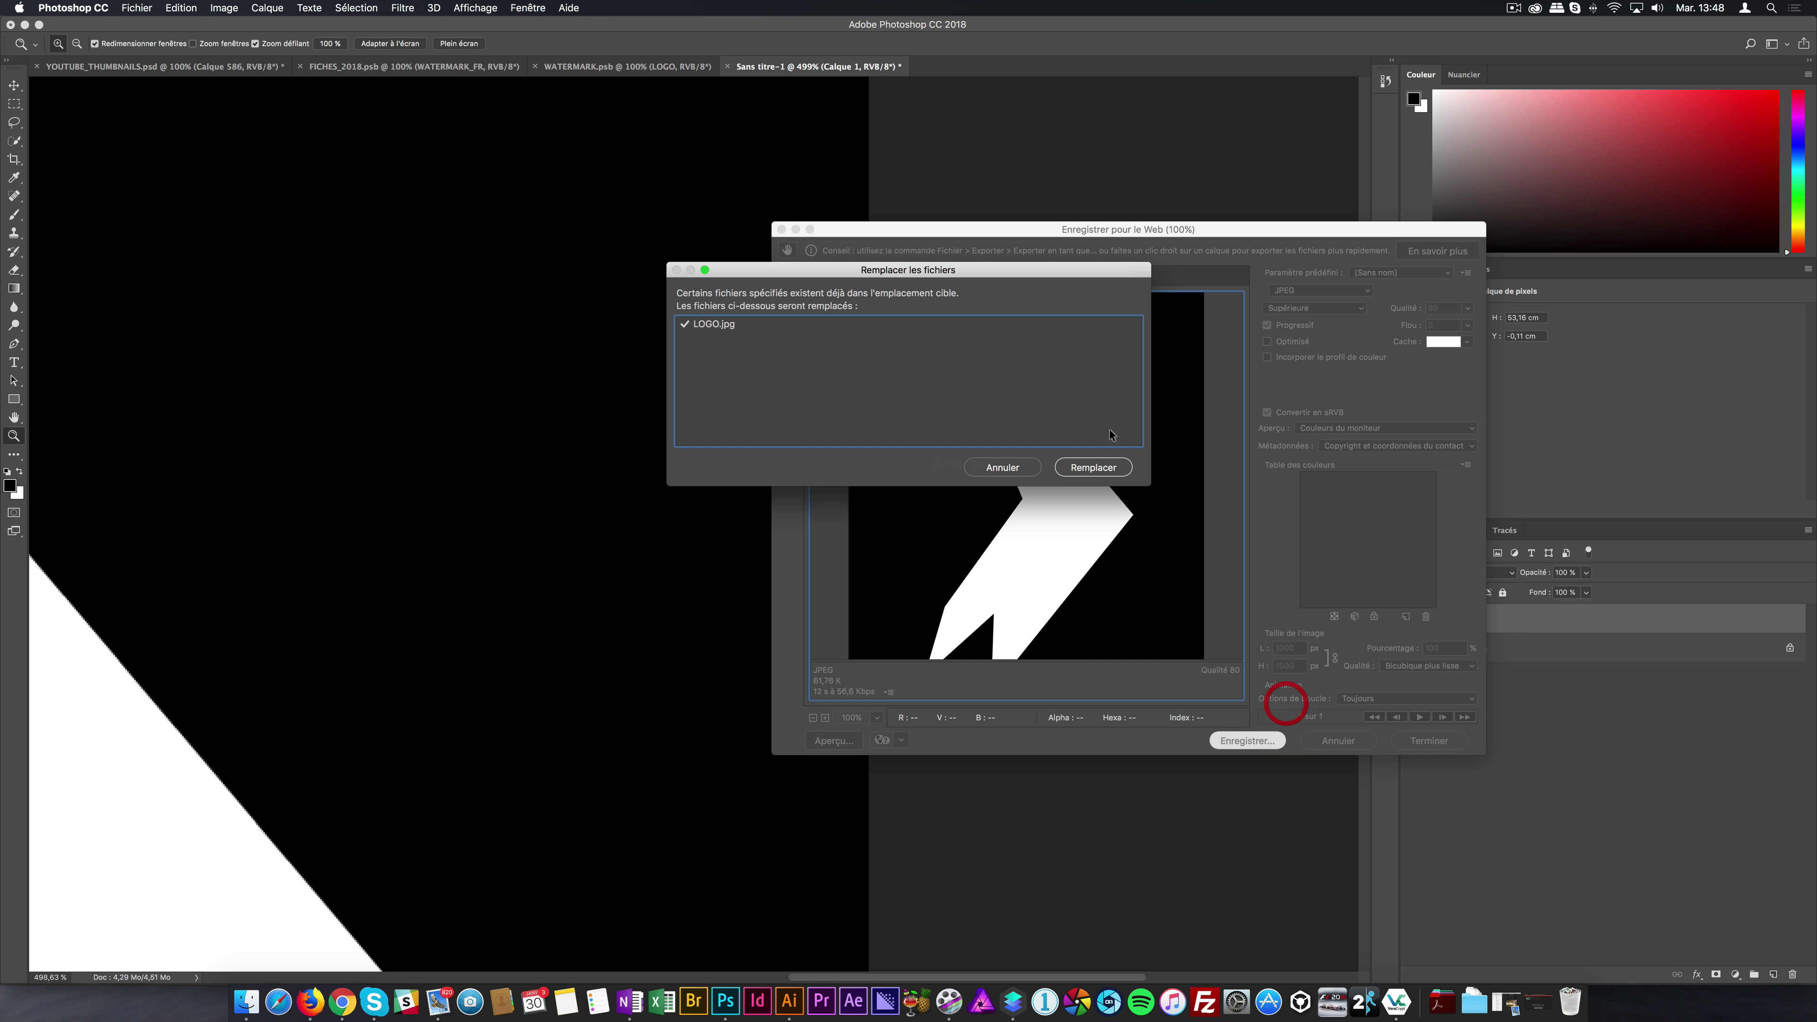
left_click(1093, 469)
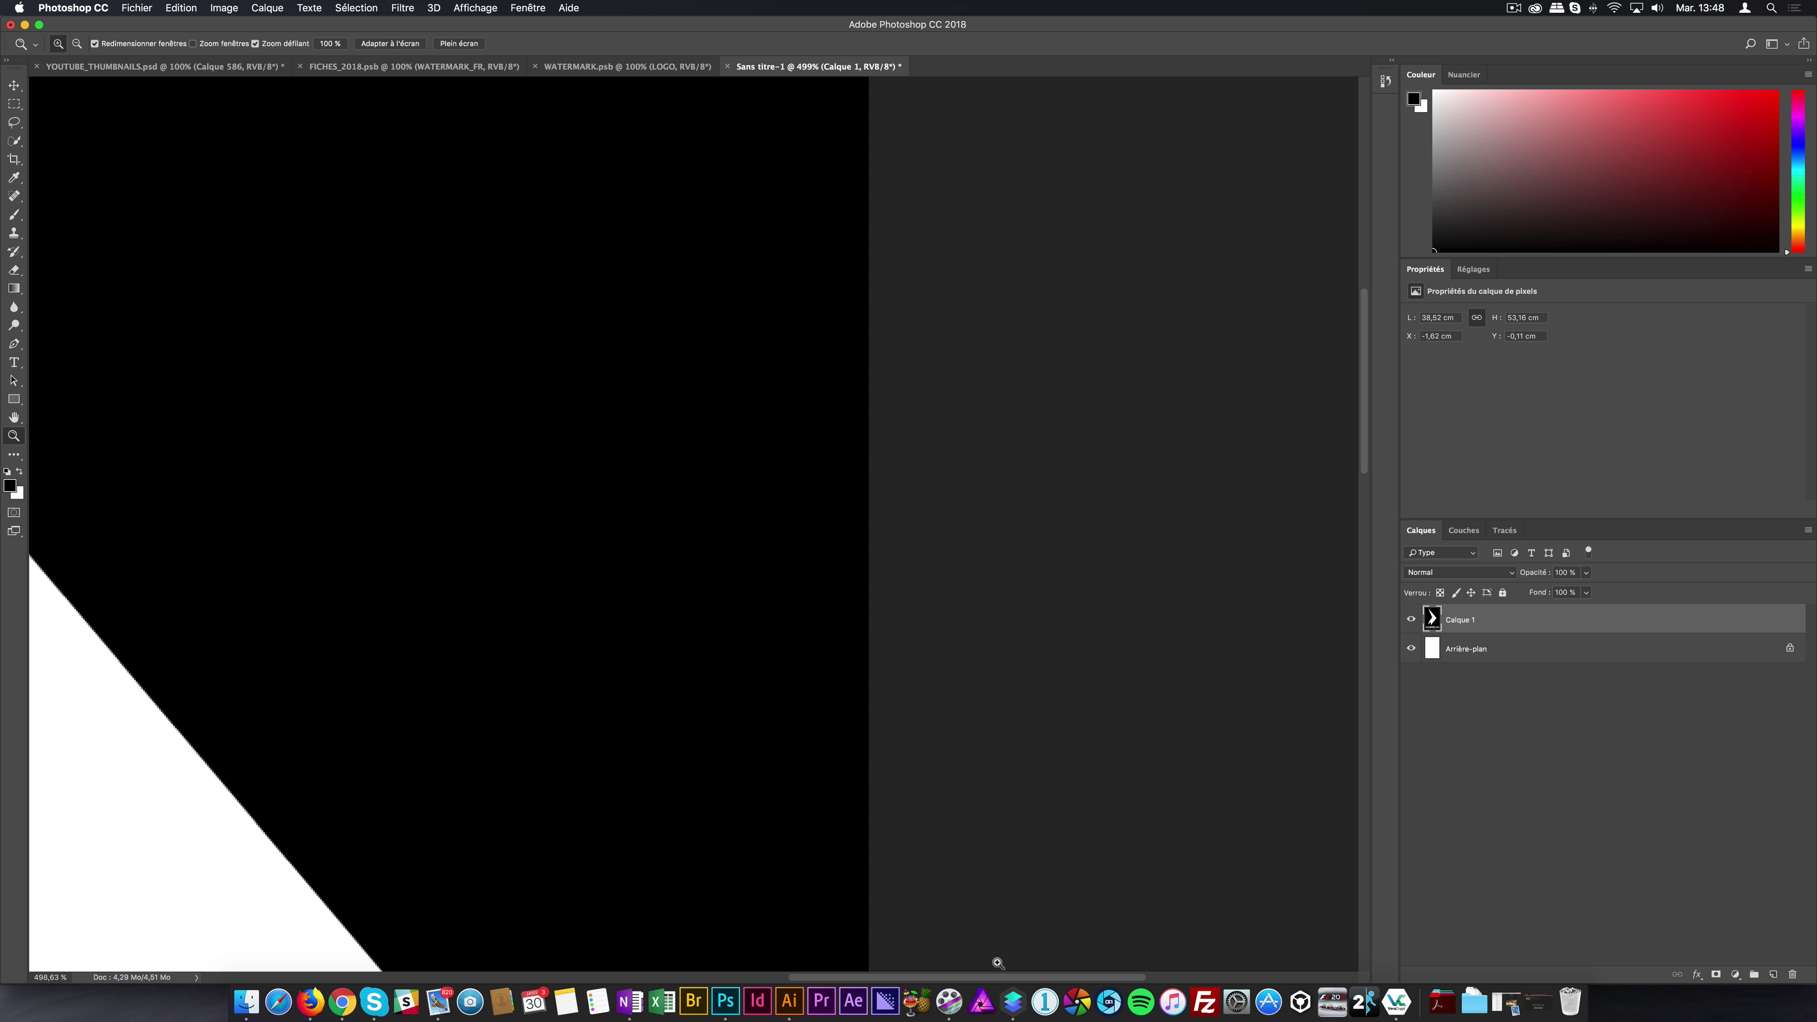
Step: Switch to Luminar 2018 and replace the old LOGO layer with a new image layer made from LOGO.jpg in the Bureau folder
left_click(983, 1001)
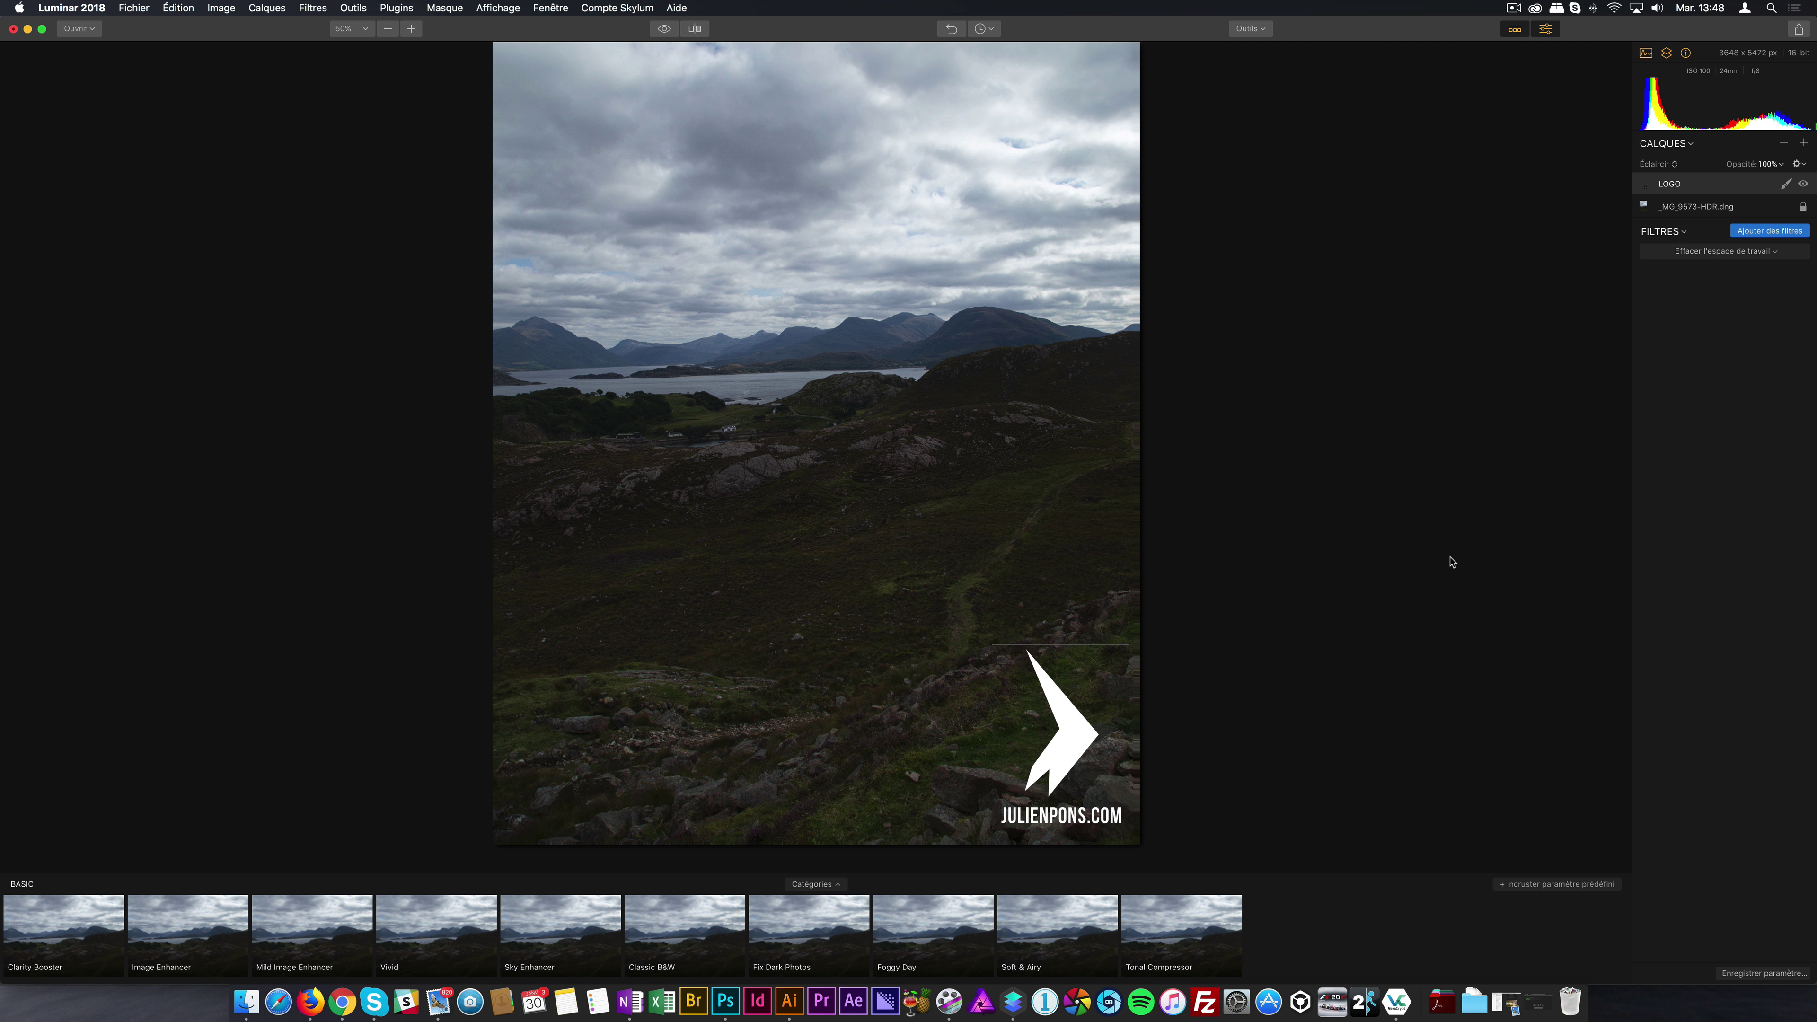
right_click(1676, 183)
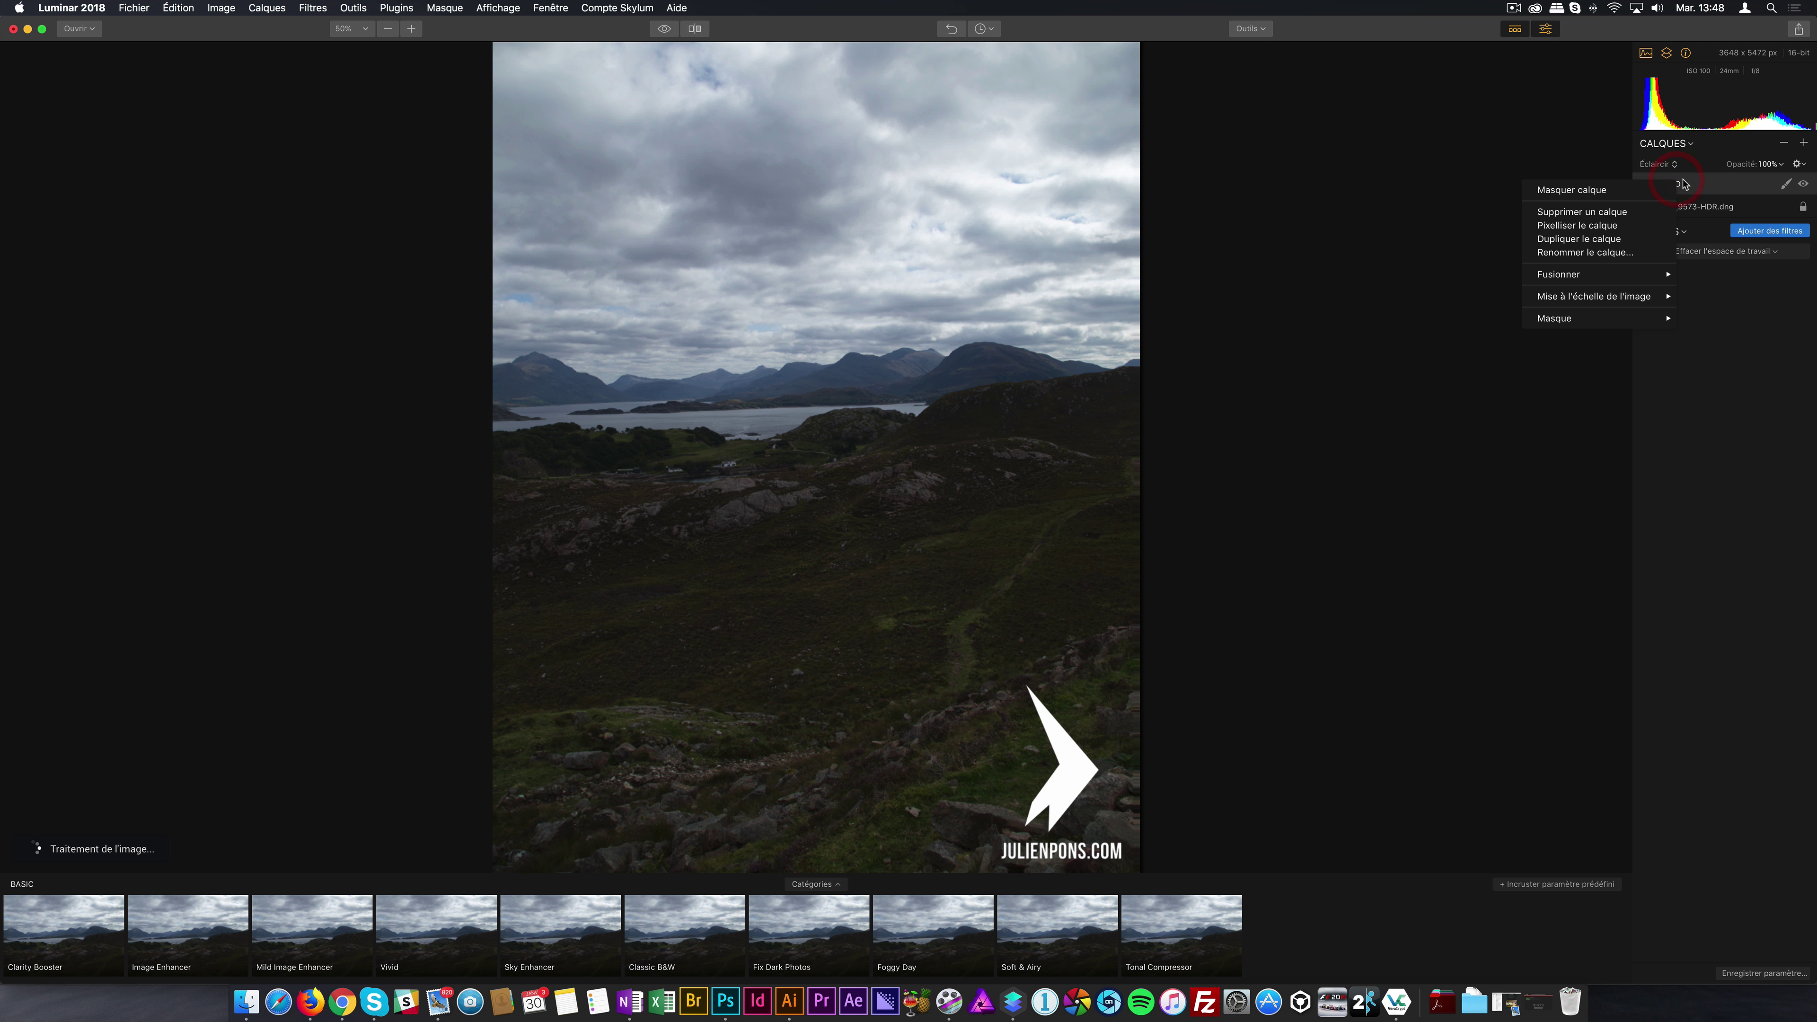
left_click(1623, 214)
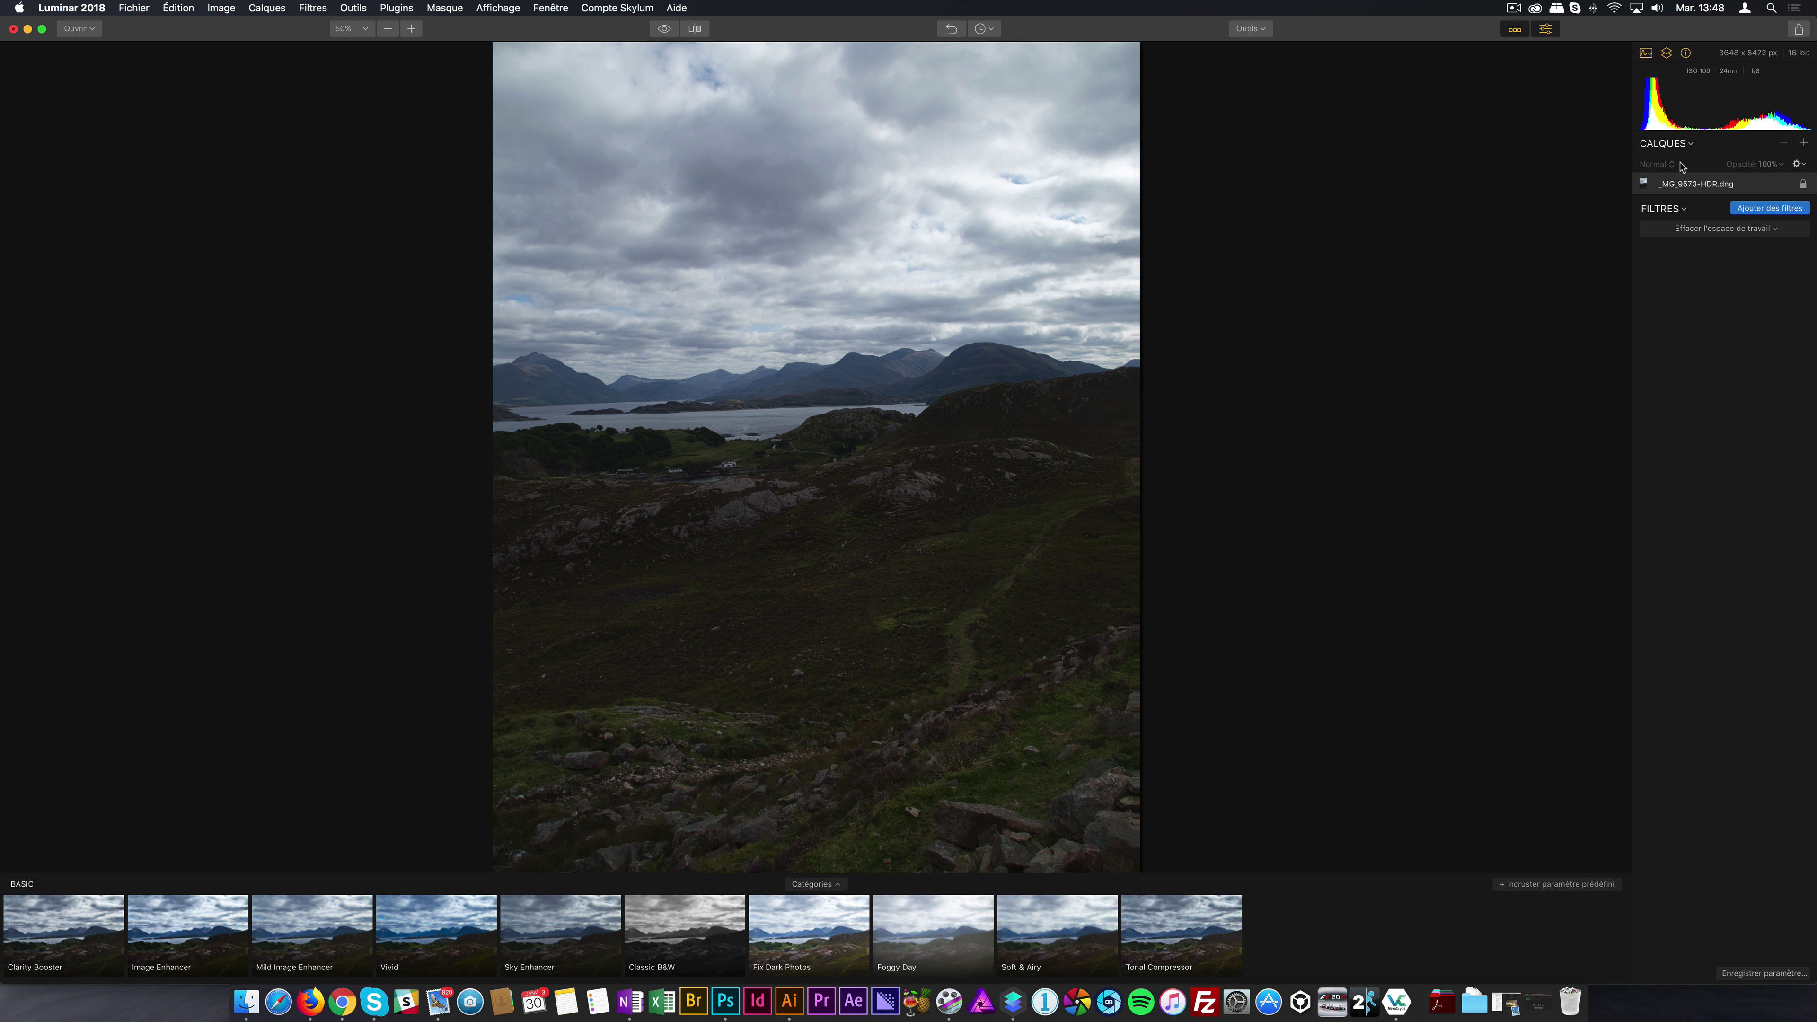
left_click(1804, 145)
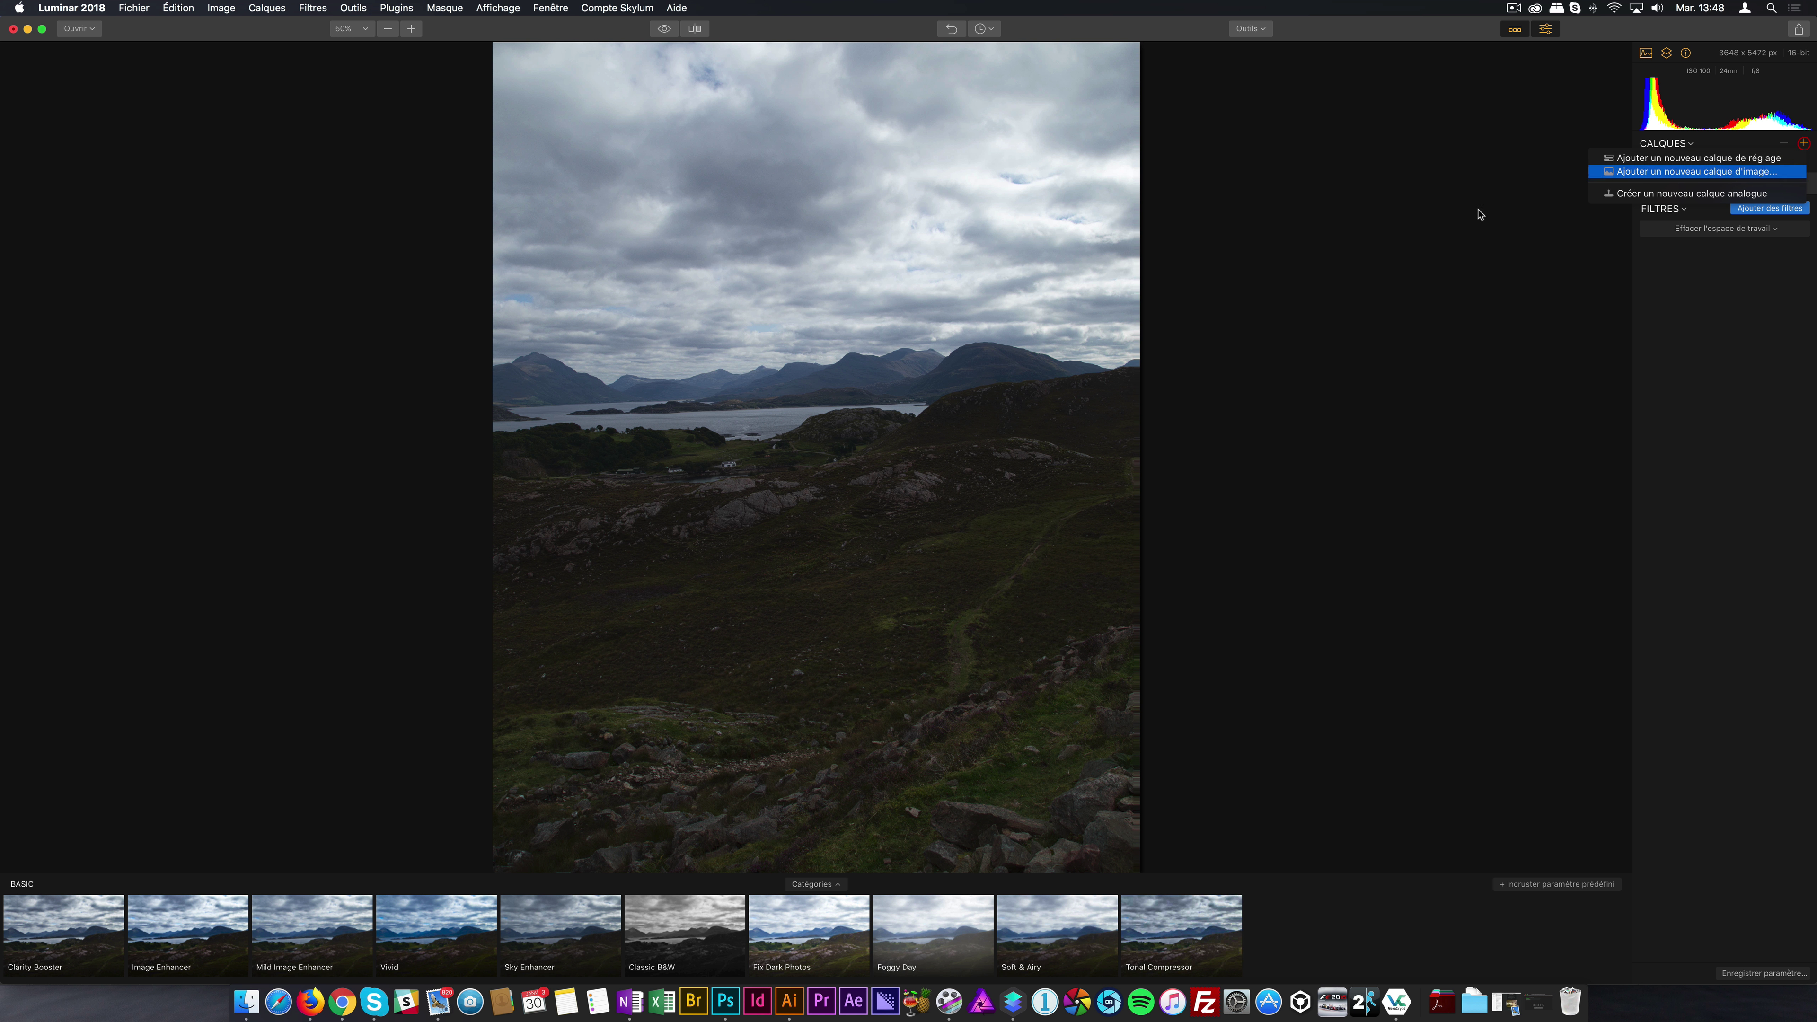
left_click(1726, 173)
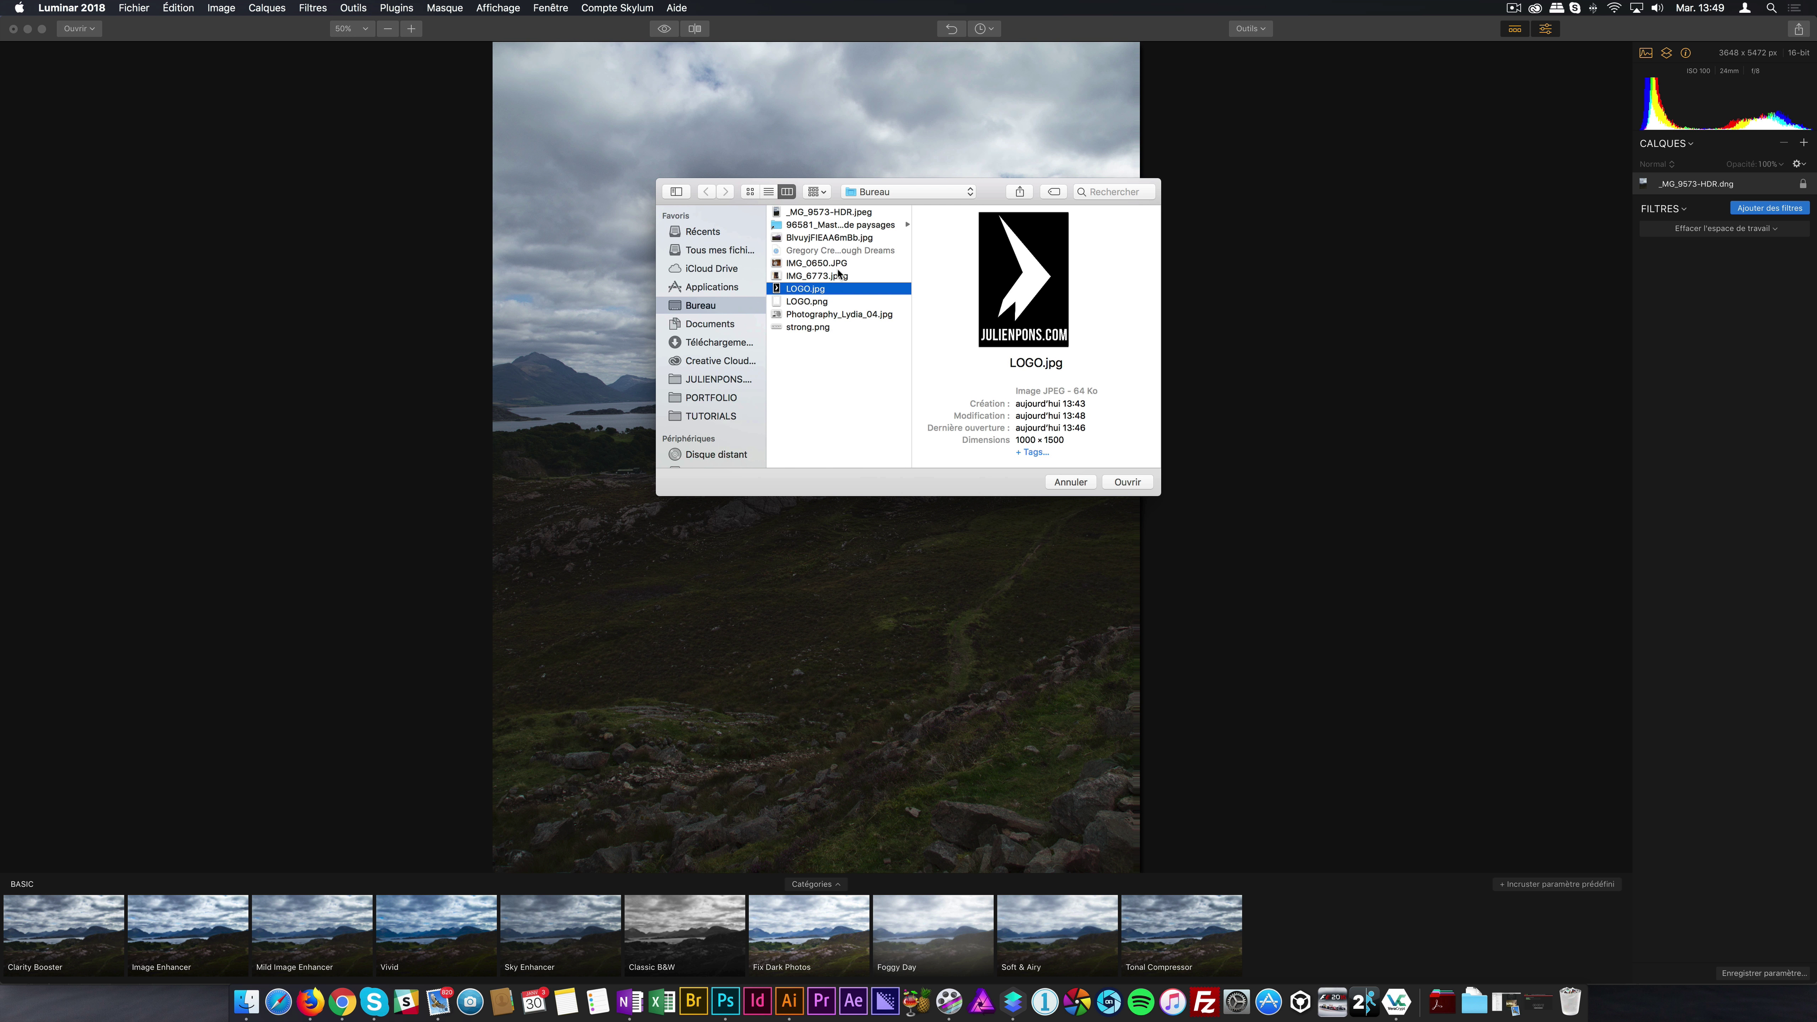
left_click(1127, 480)
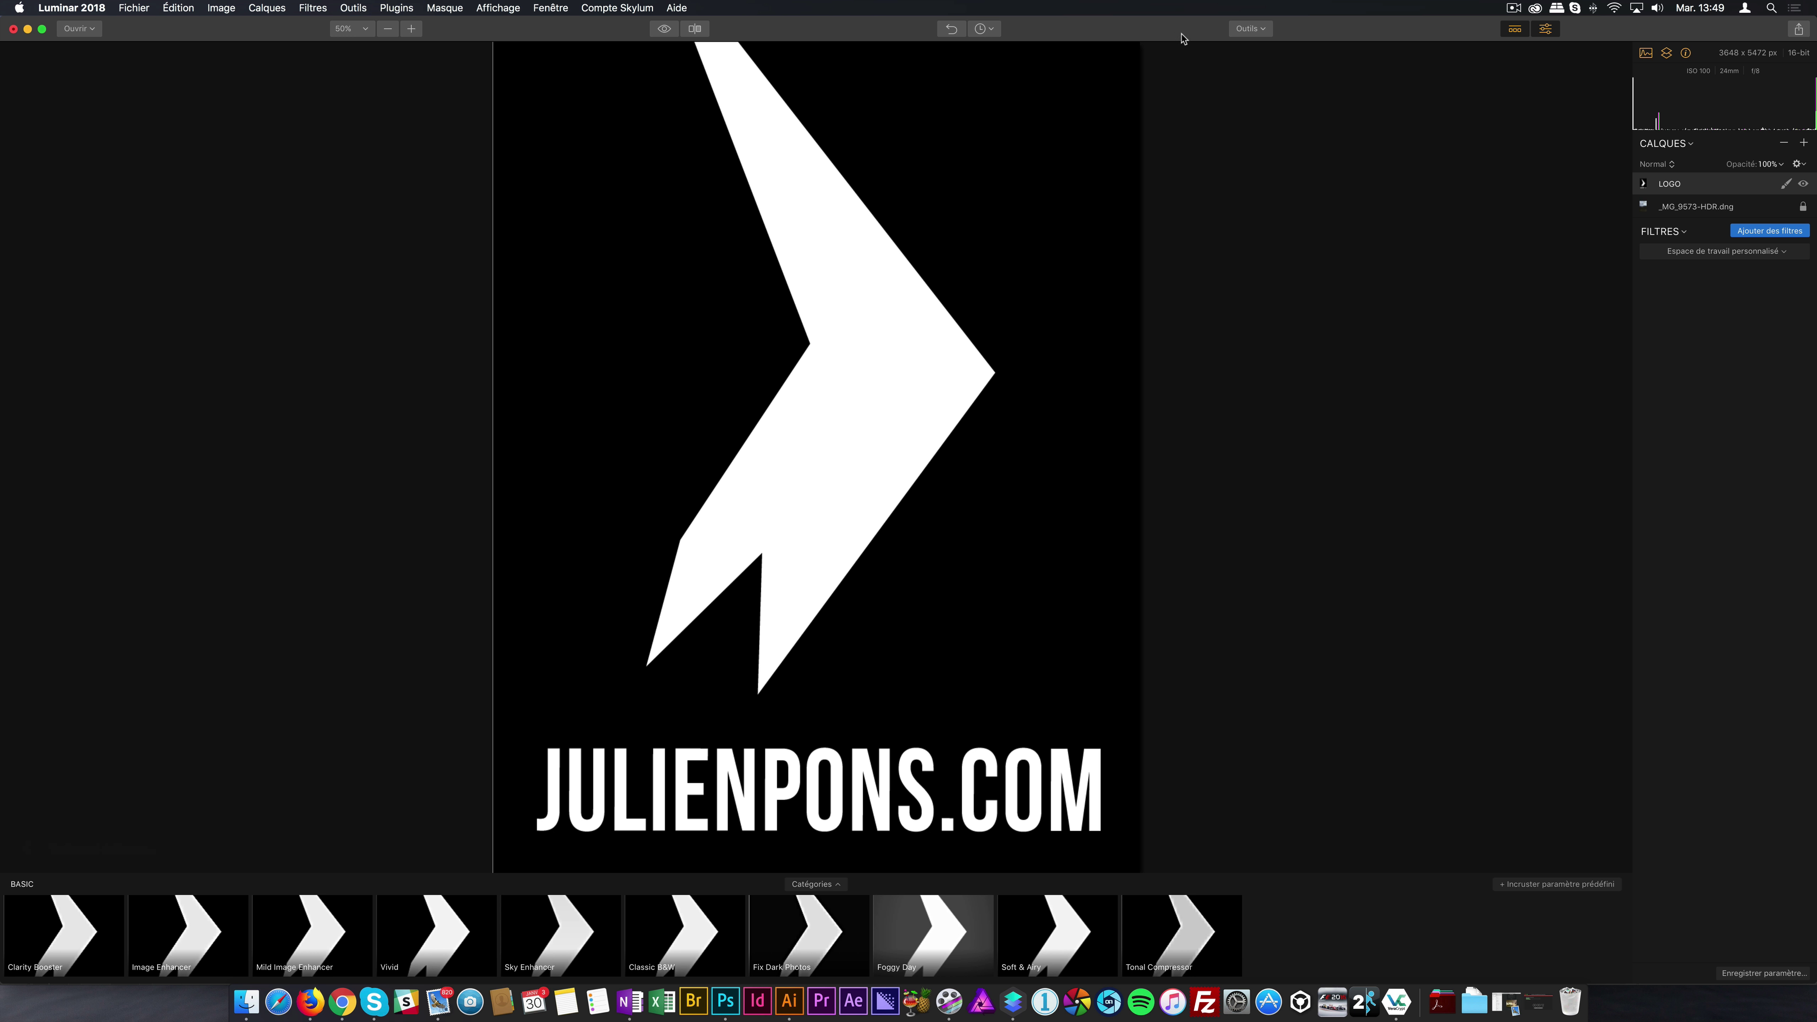
Step: Use free transform with locked proportions to shrink the logo to about 579 × 868 and place it in the photo's lower-right corner
left_click(1252, 29)
left_click(1278, 64)
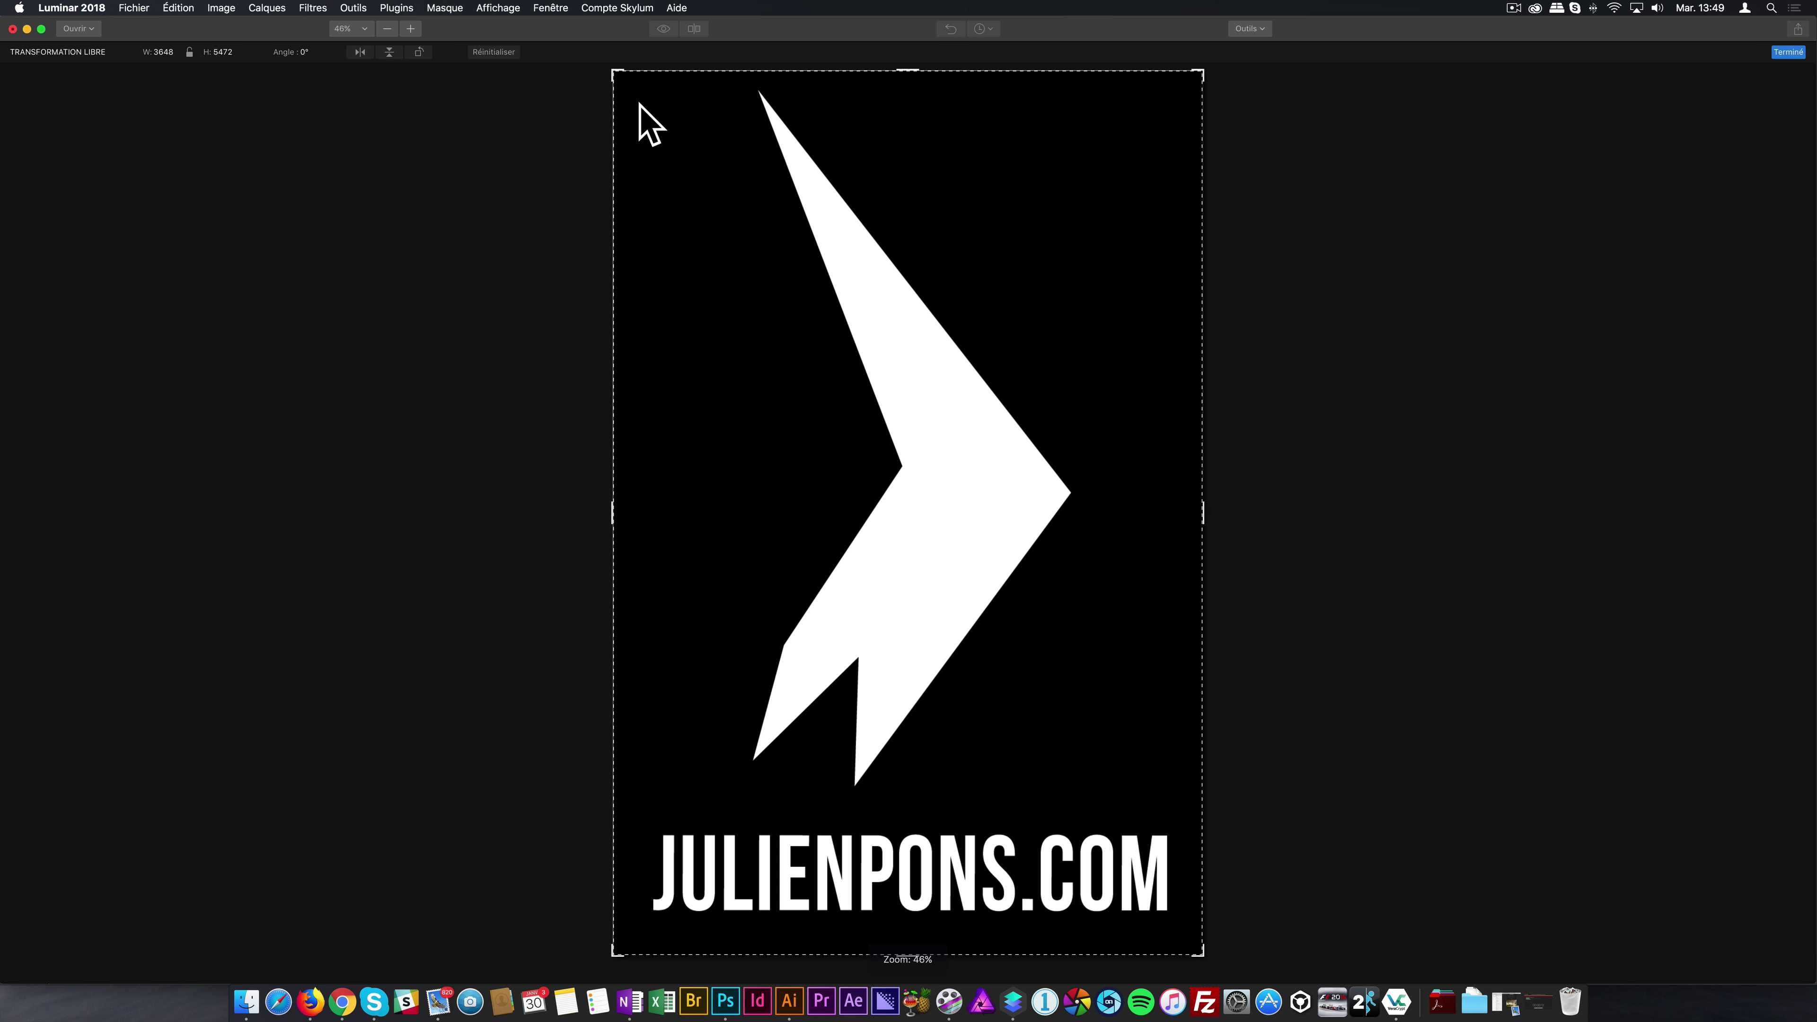
left_click(191, 55)
left_click_drag(607, 76, 1190, 763)
left_click_drag(1181, 876, 1174, 860)
Step: Unlock the proportions, compare the logo with the Photoshop original, widen it to about 604 in Luminar 2018 and apply the transform
left_click(190, 54)
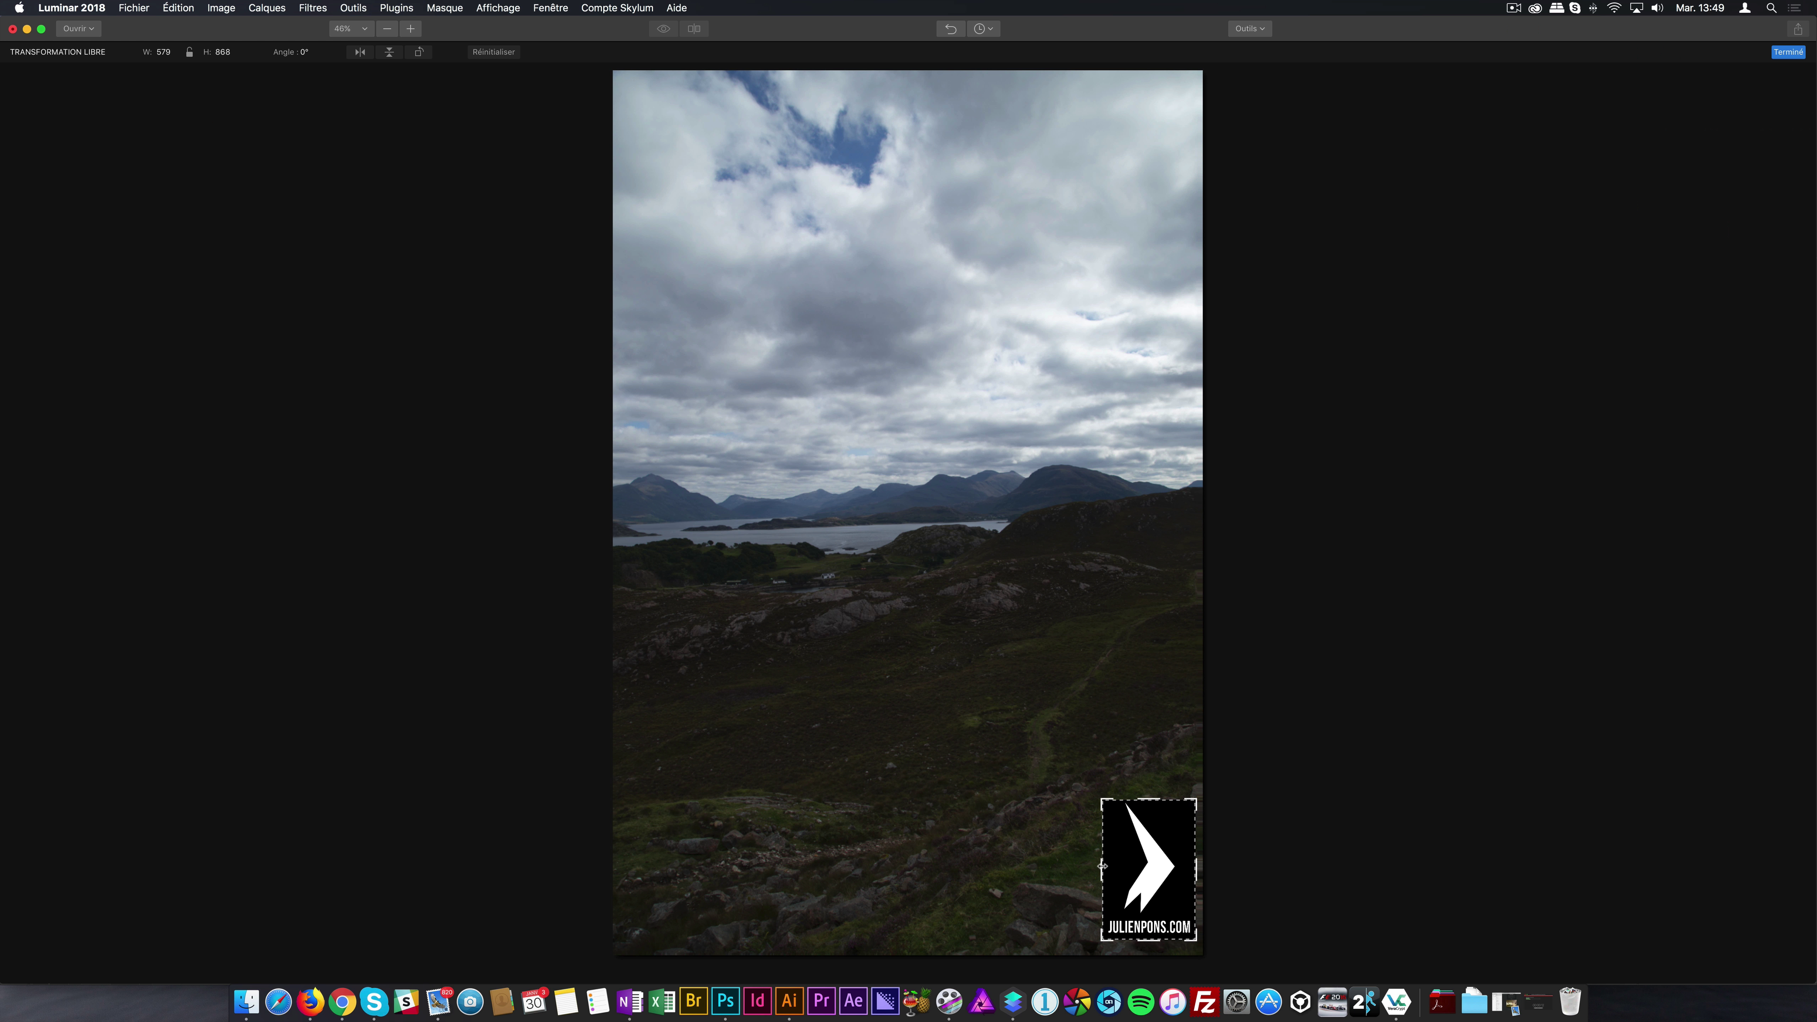
left_click(725, 1002)
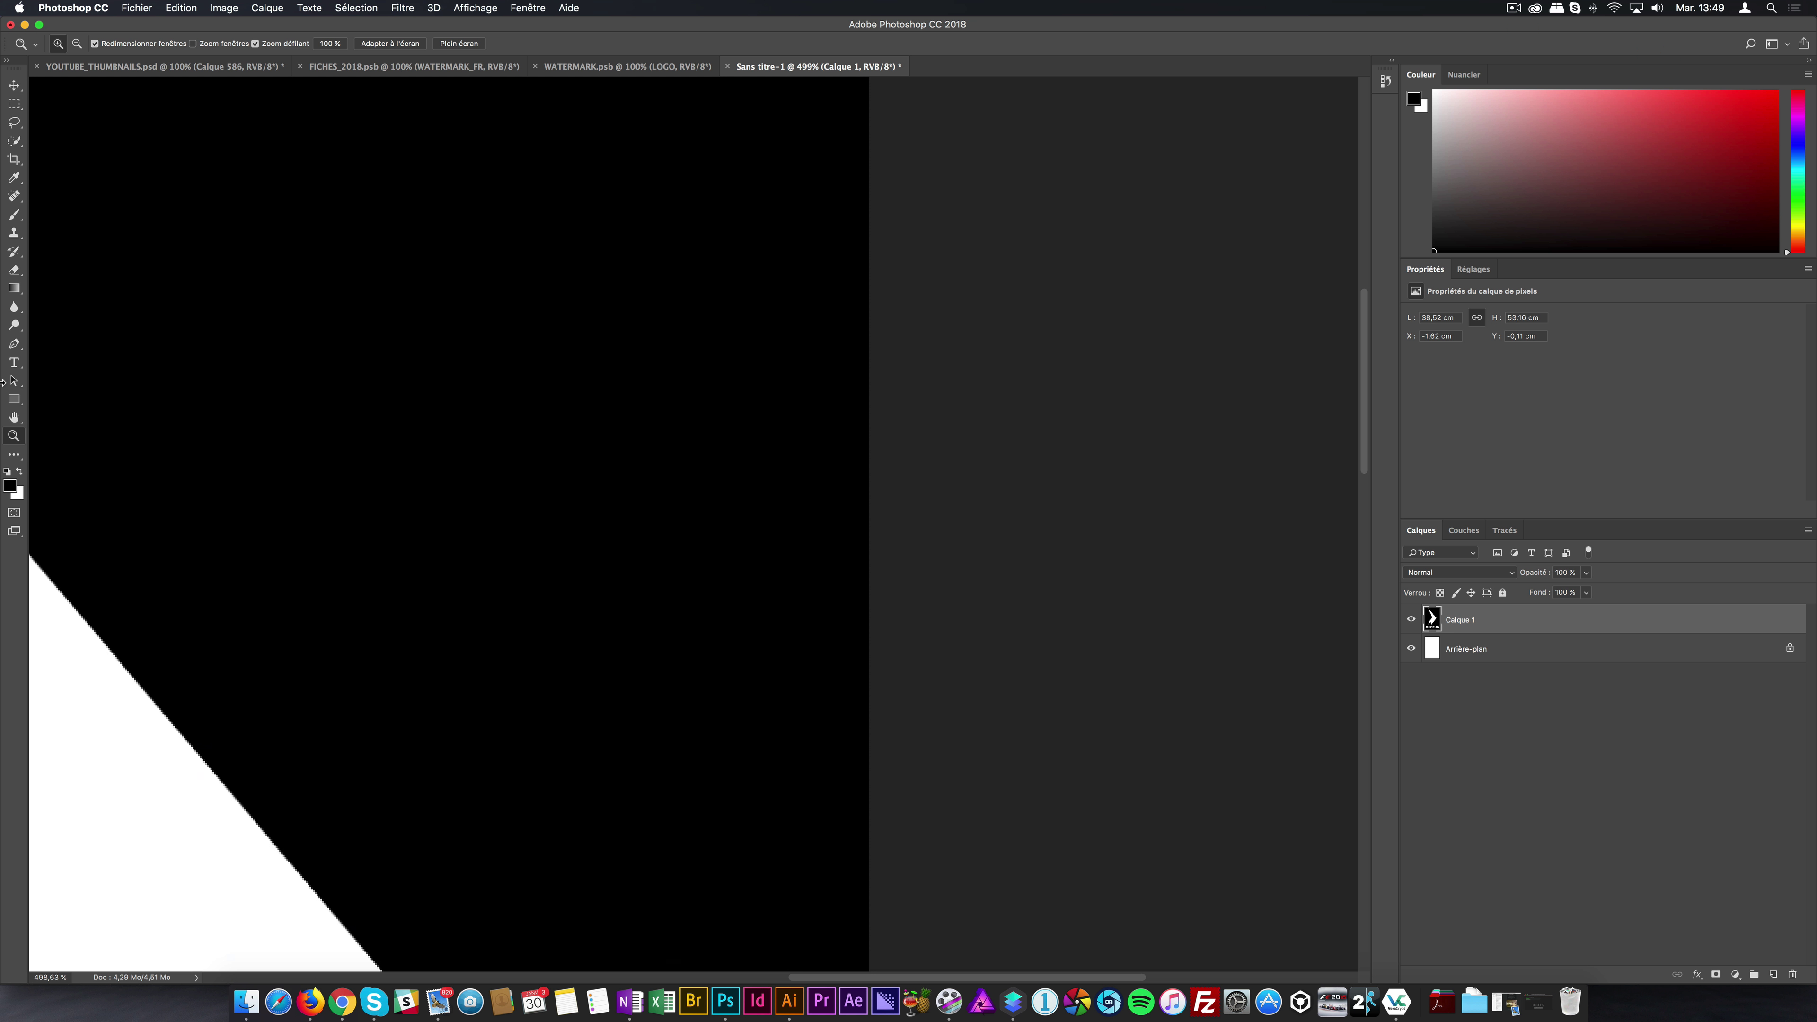
double_click(13, 435)
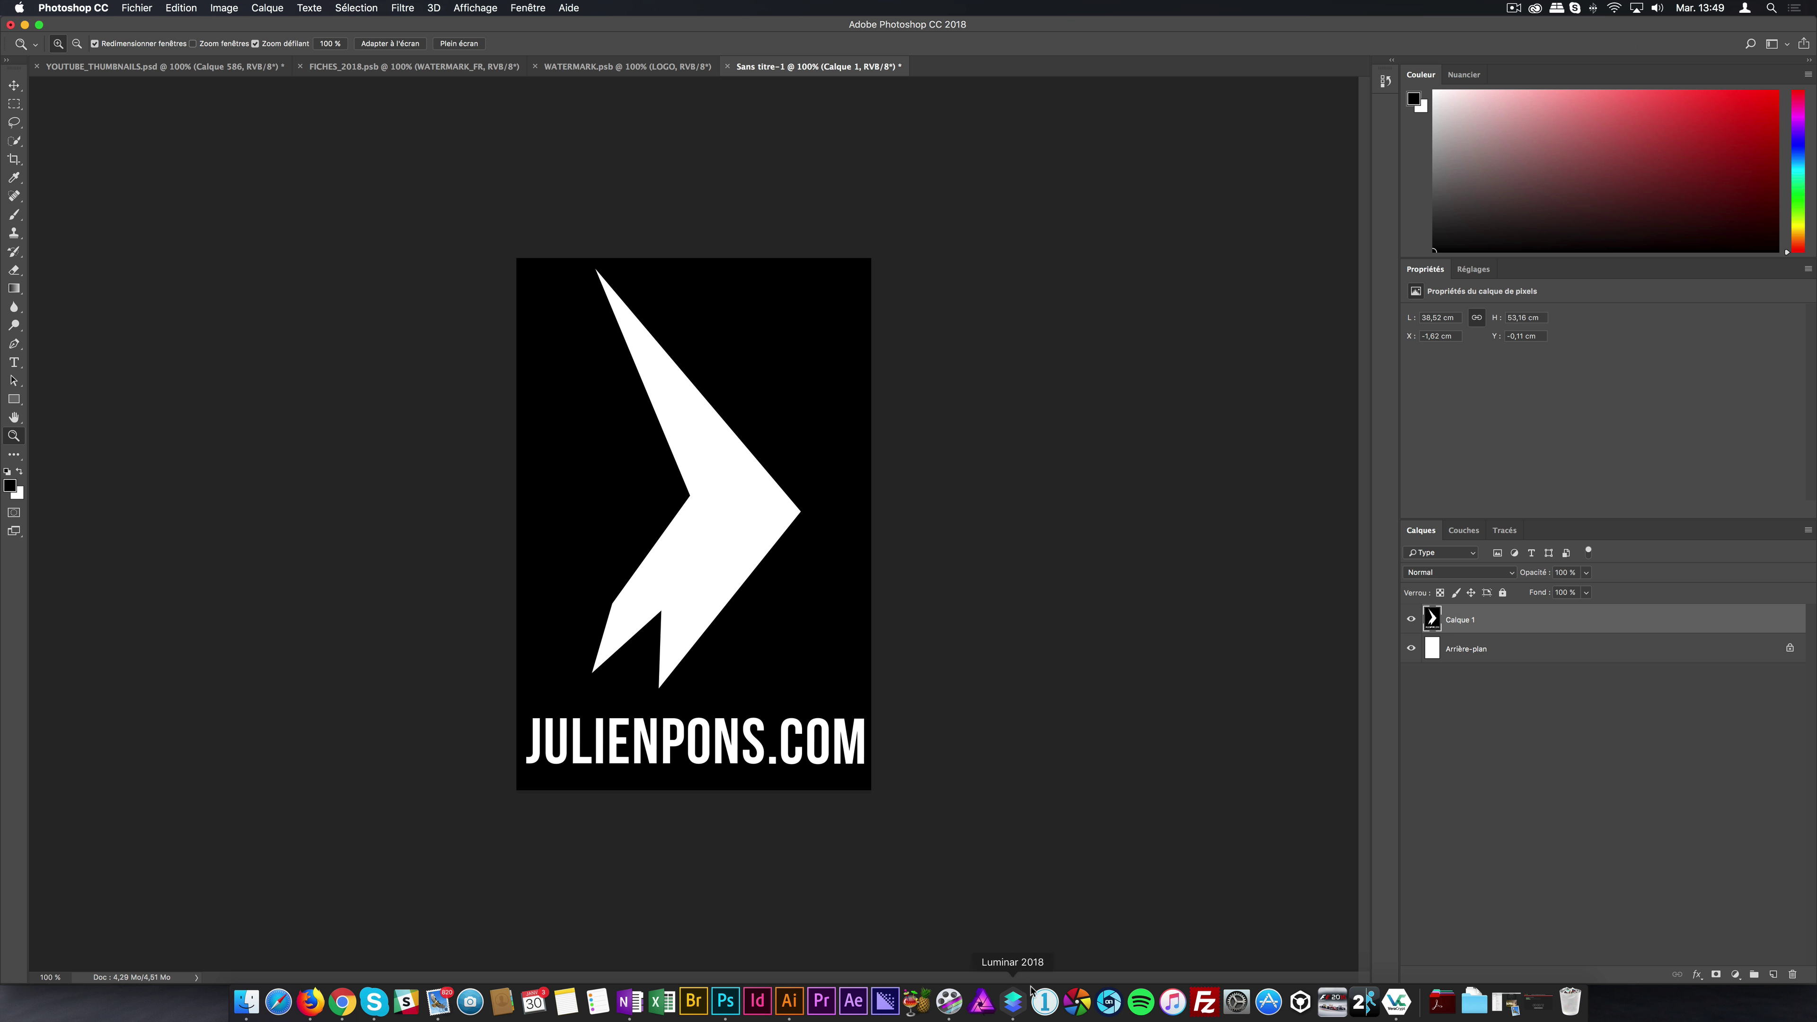
left_click(1019, 1004)
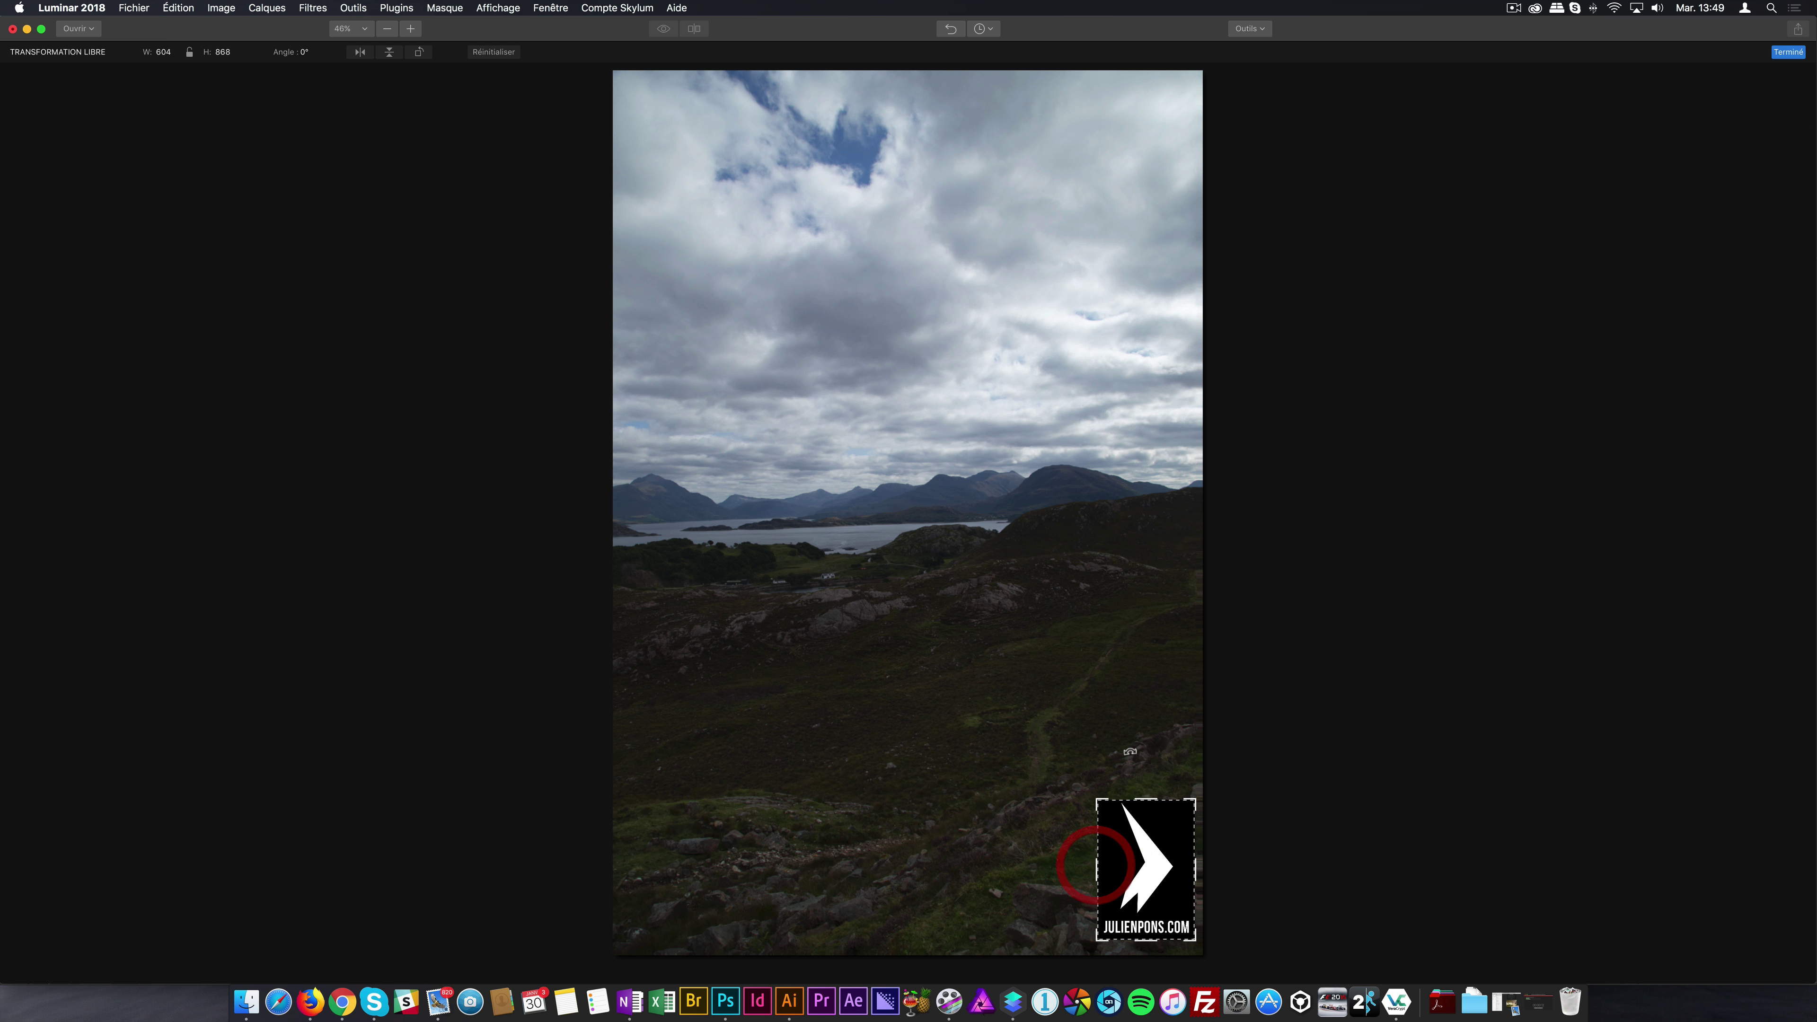
left_click(1782, 53)
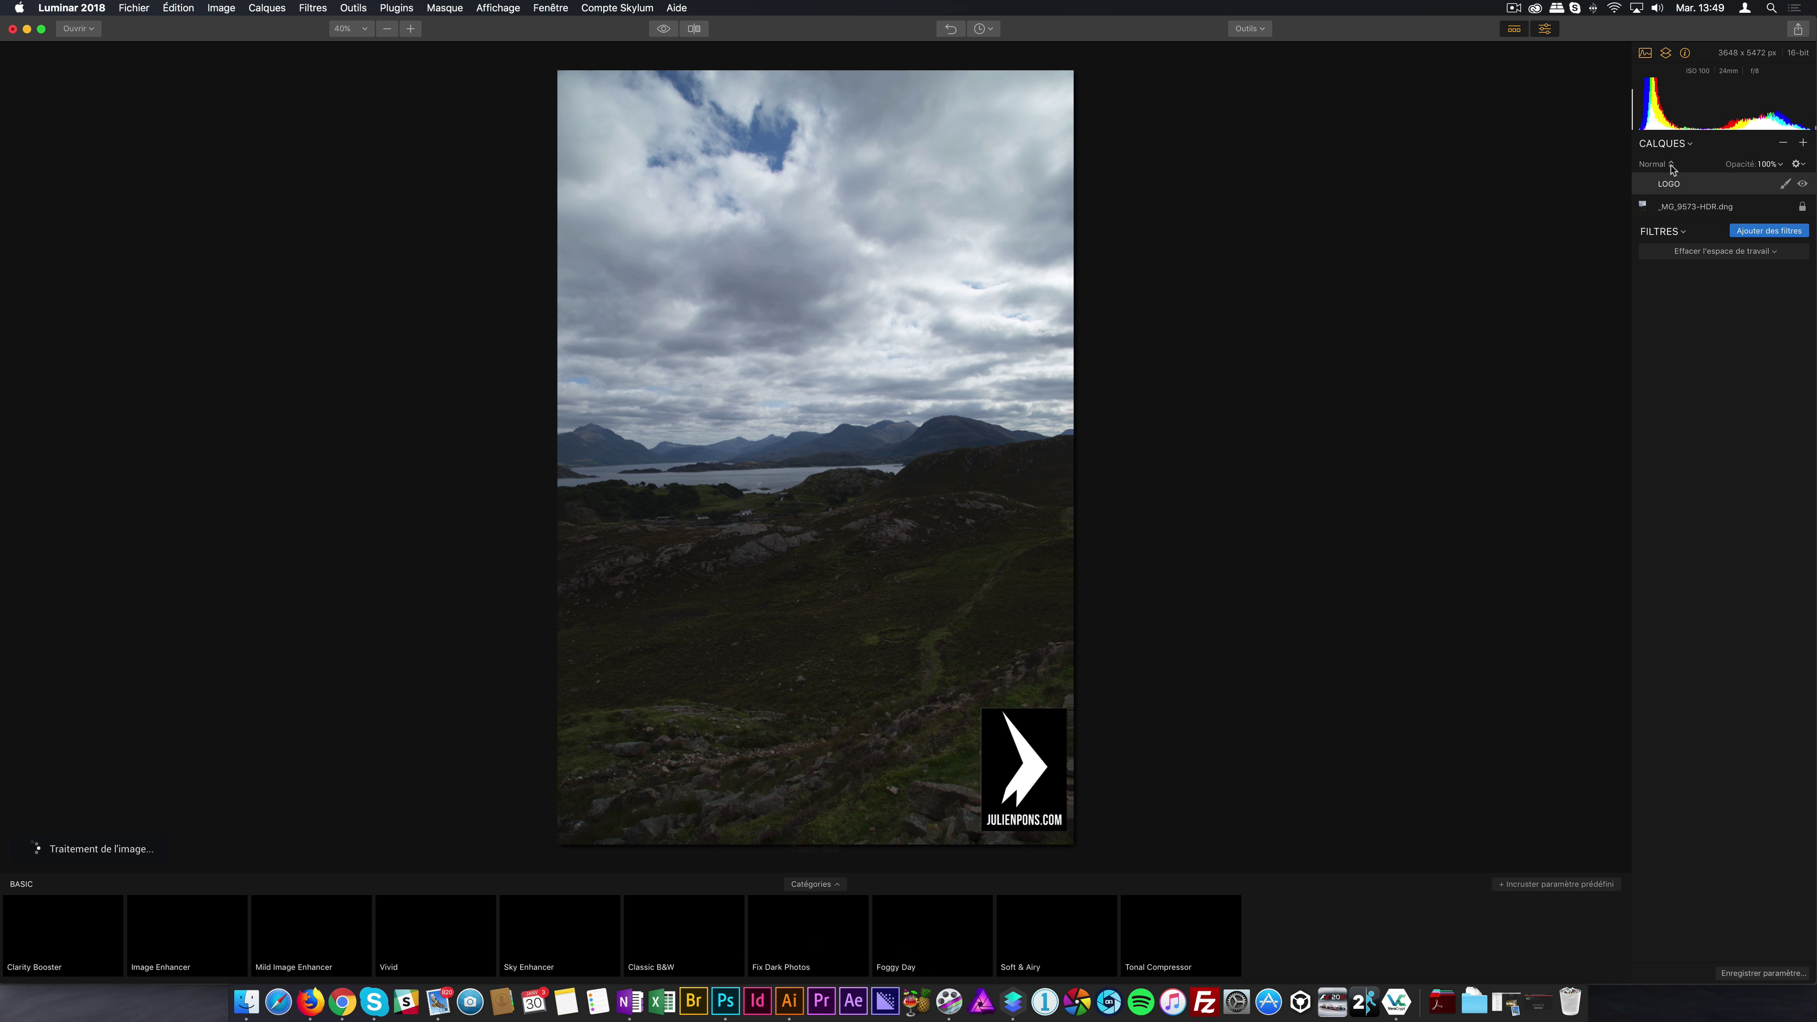
Step: Set the LOGO layer's blend mode to Éclaircir and inspect the area around the logo at 200% zoom
left_click(1655, 164)
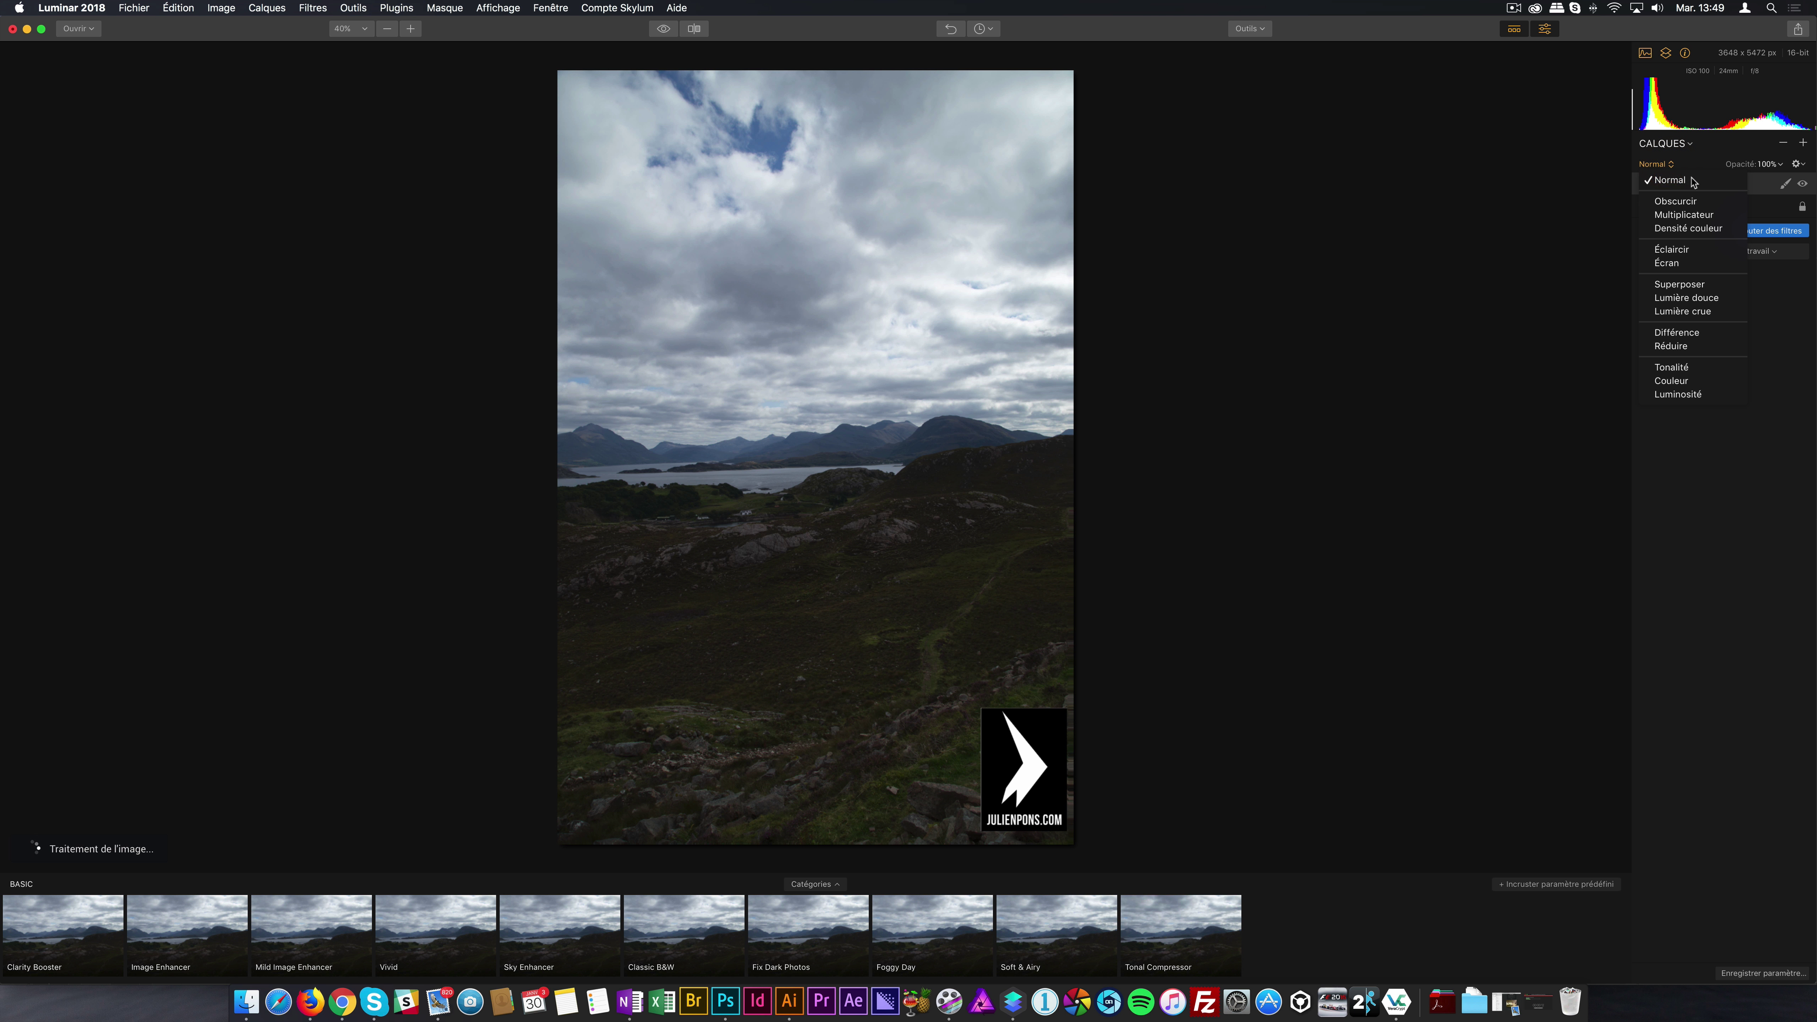
left_click(1673, 249)
left_click(411, 29)
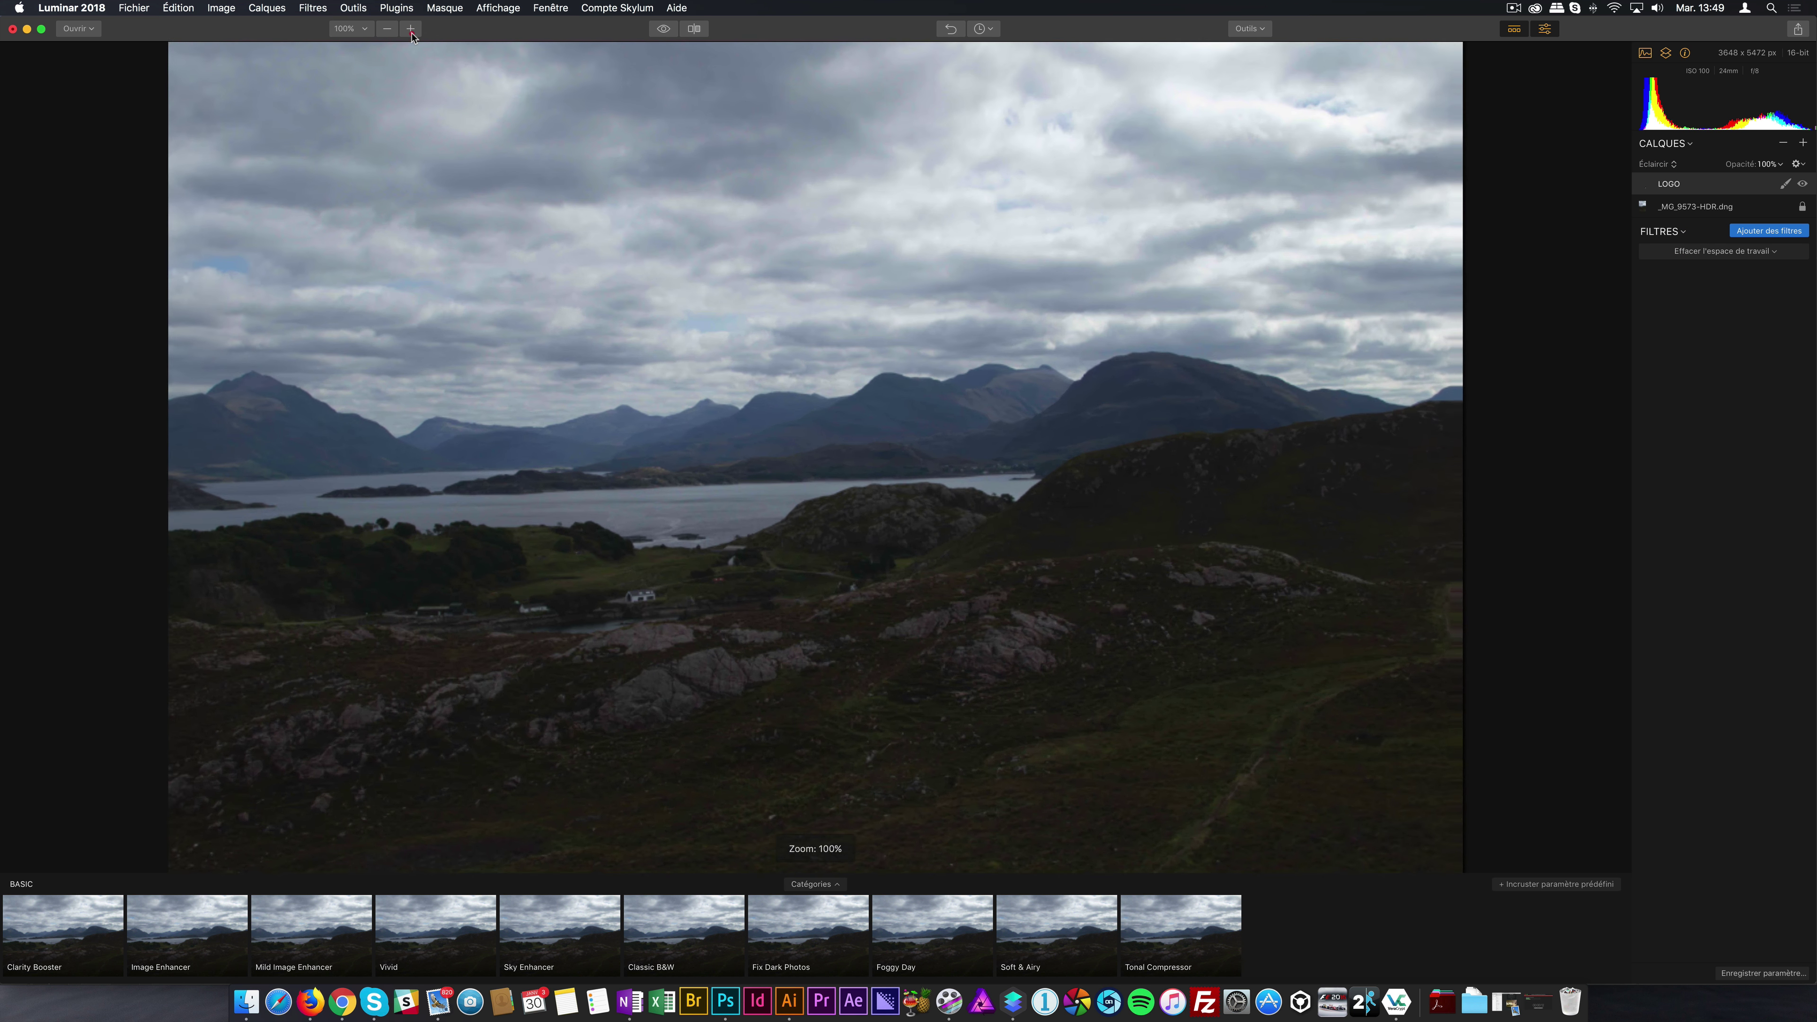
left_click(411, 29)
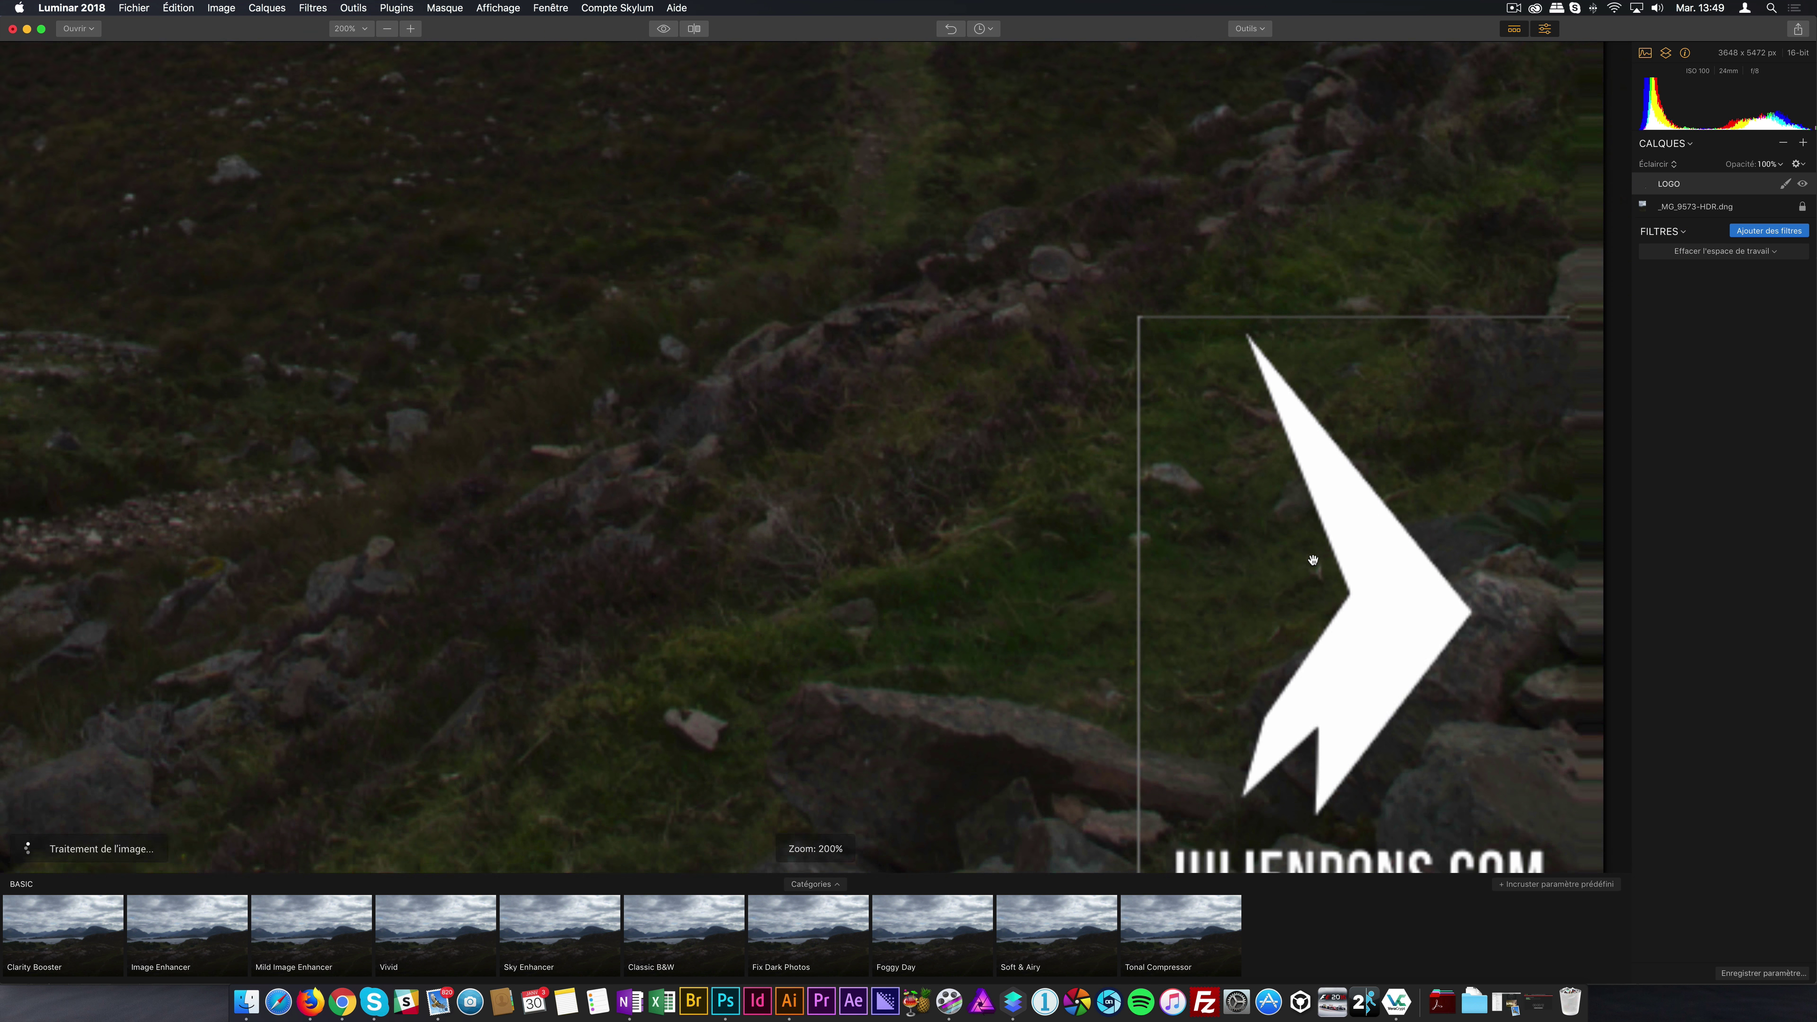
scroll(1159, 317, "down", 3)
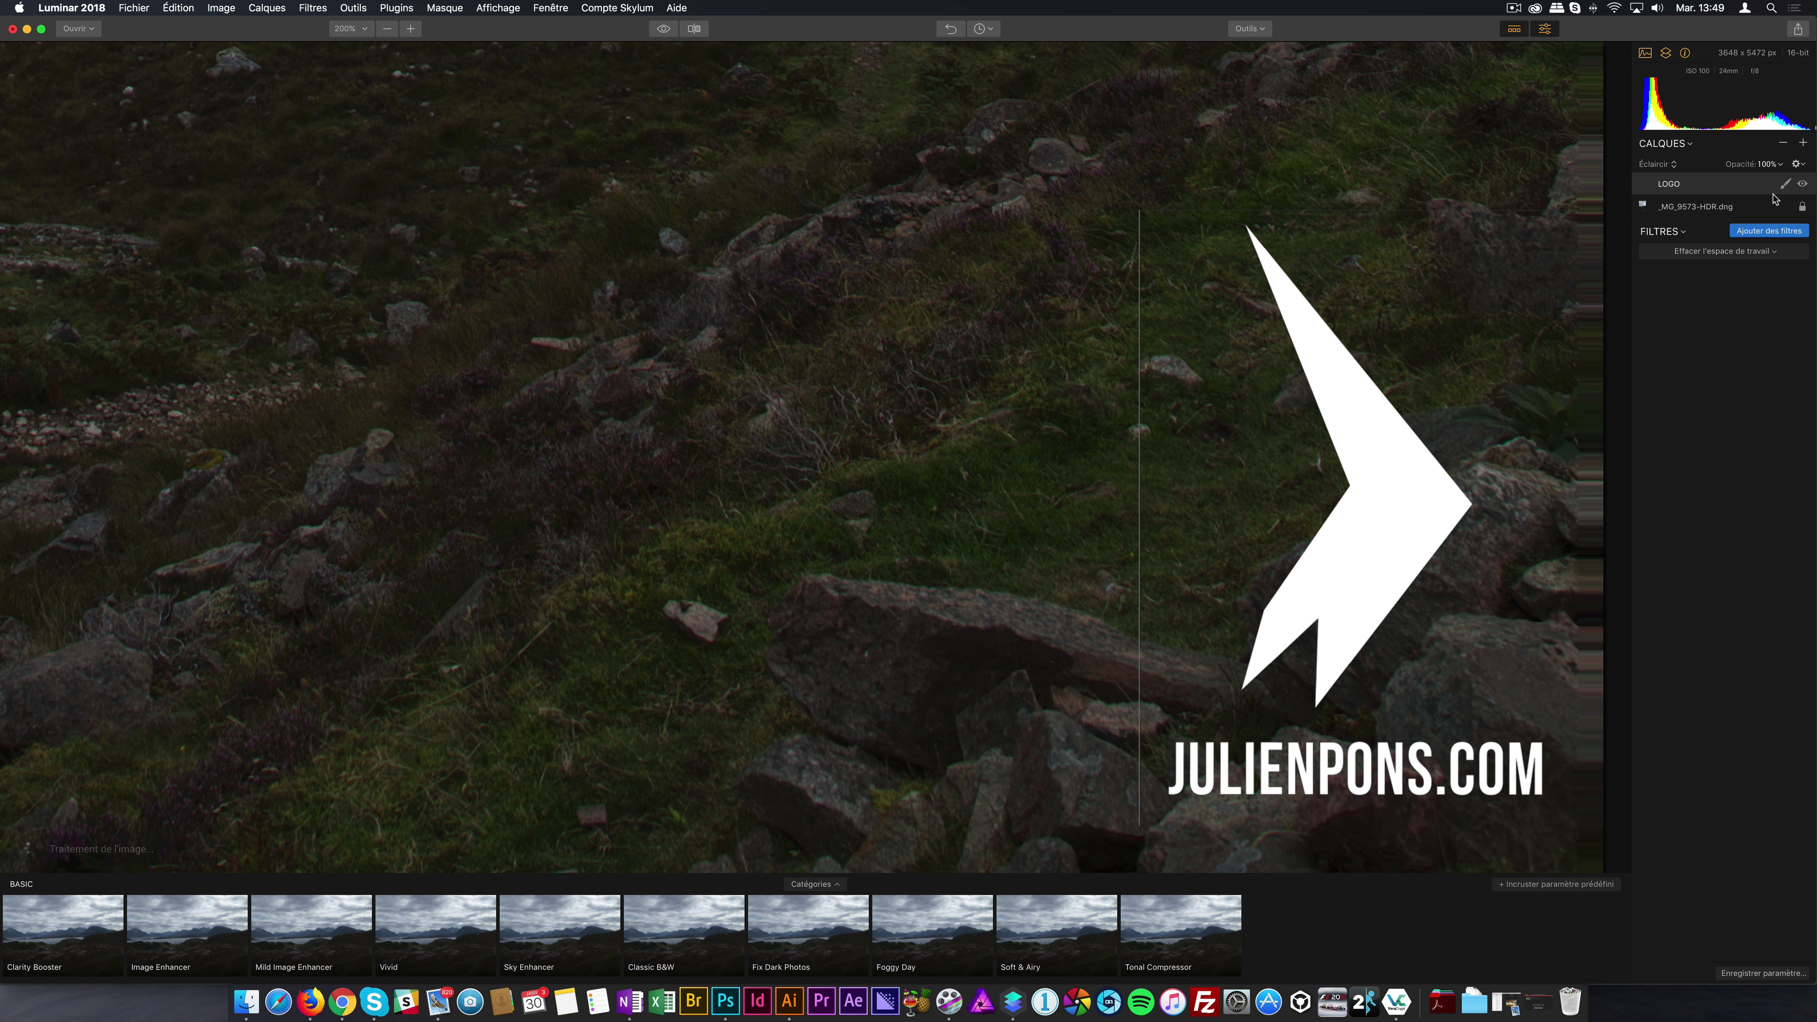
Step: Try painting a mask over the logo's arrow with the brush at size 100, and undo the strokes
left_click(1785, 188)
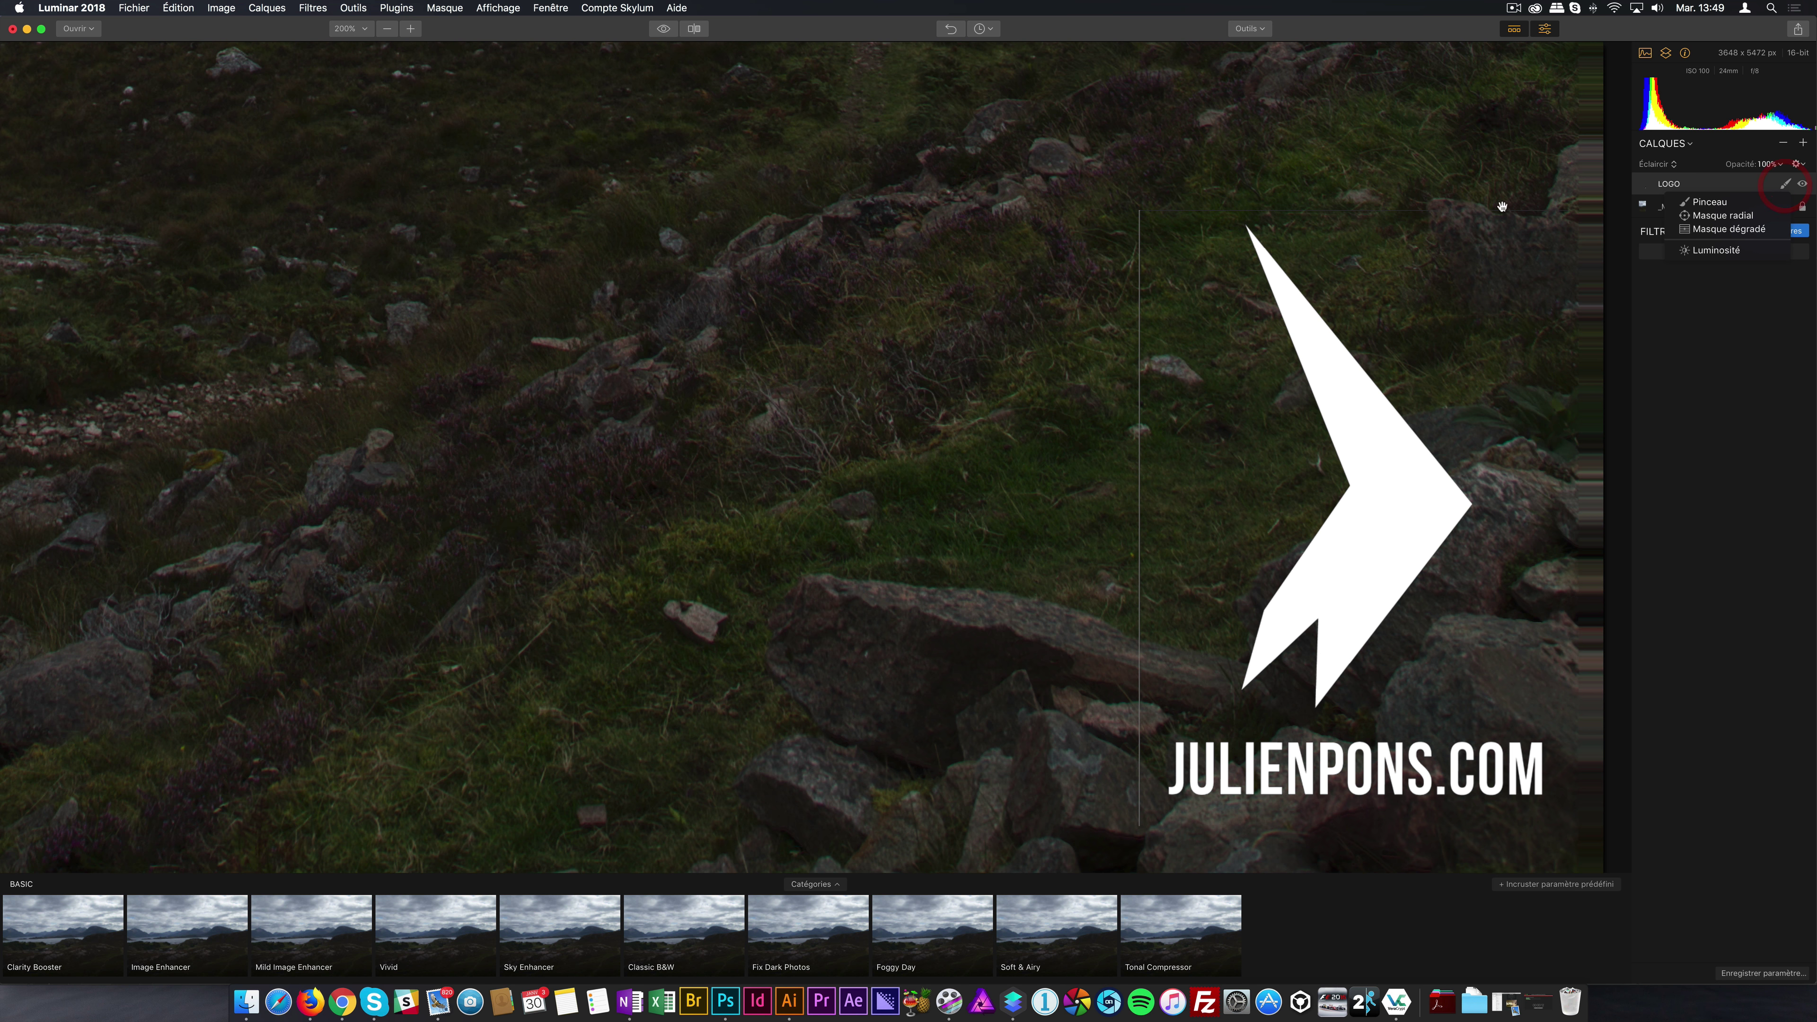
left_click(1729, 202)
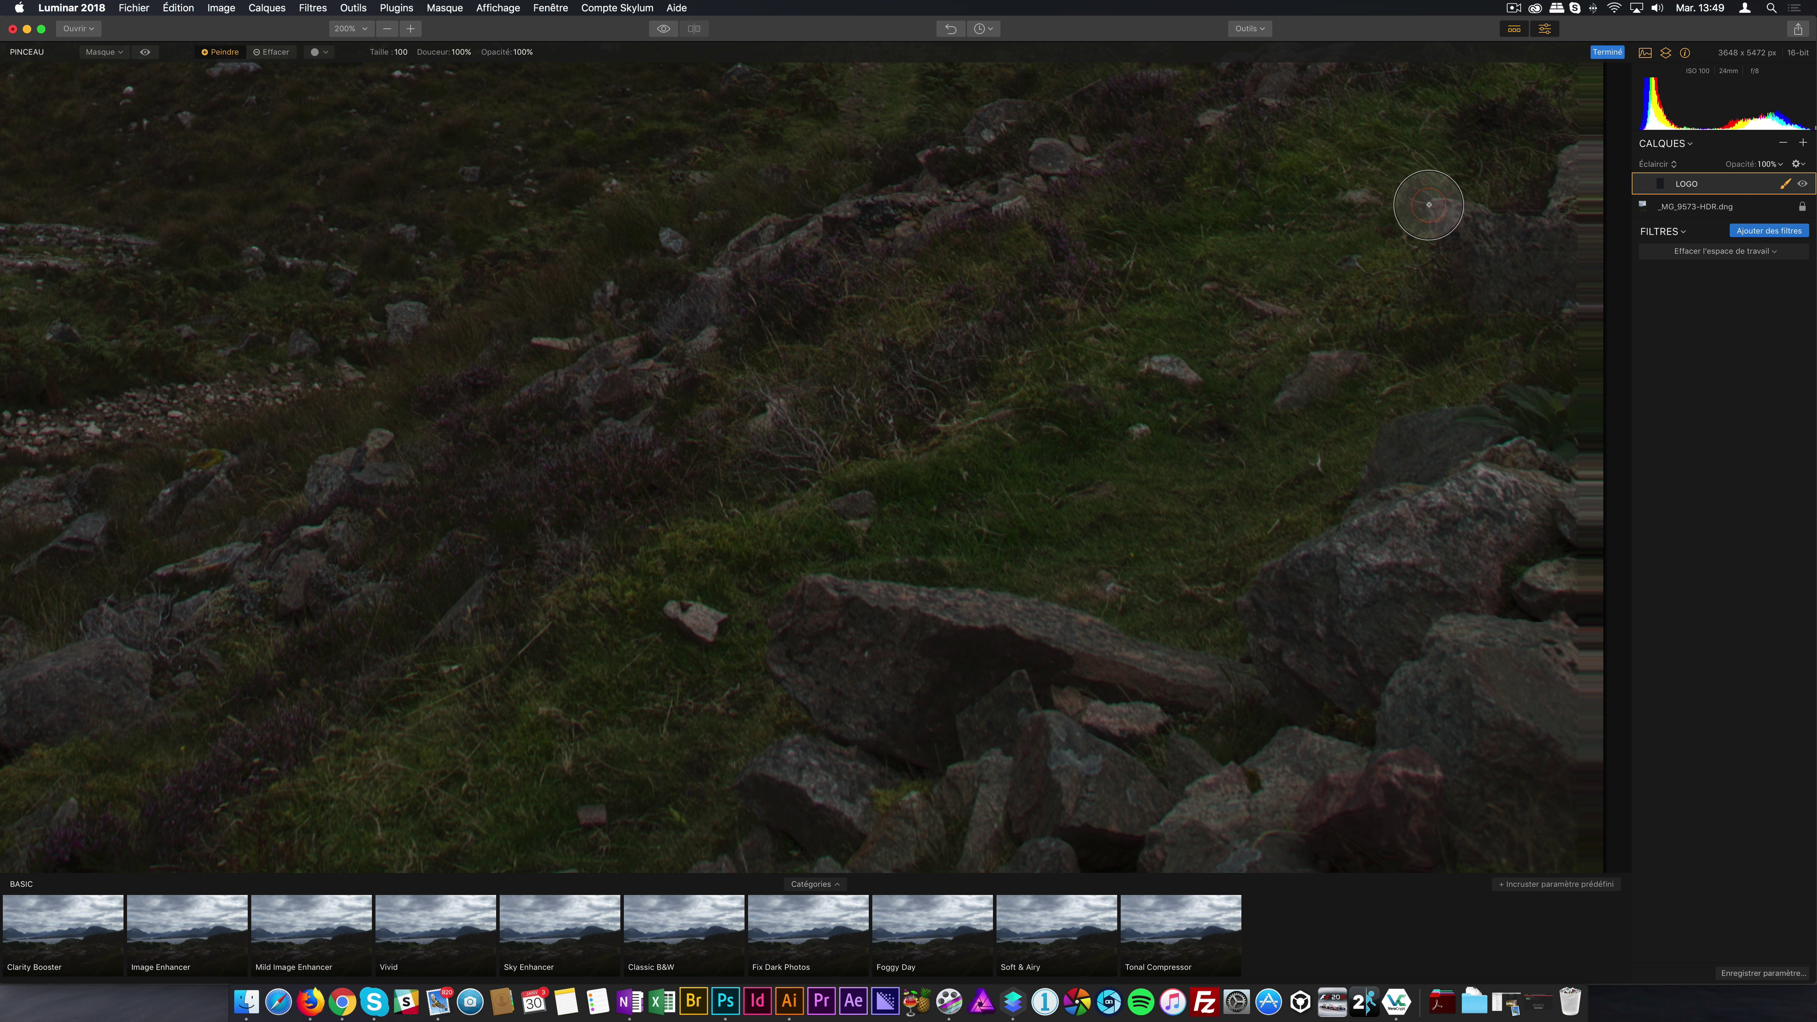
mouse_move(1345, 358)
left_mouse_down()
mouse_move(1310, 336)
mouse_move(1248, 234)
mouse_move(1330, 454)
mouse_move(1399, 472)
mouse_move(1415, 528)
mouse_move(1364, 338)
mouse_move(1350, 406)
mouse_move(1258, 276)
mouse_move(1316, 586)
mouse_move(1367, 592)
left_mouse_up()
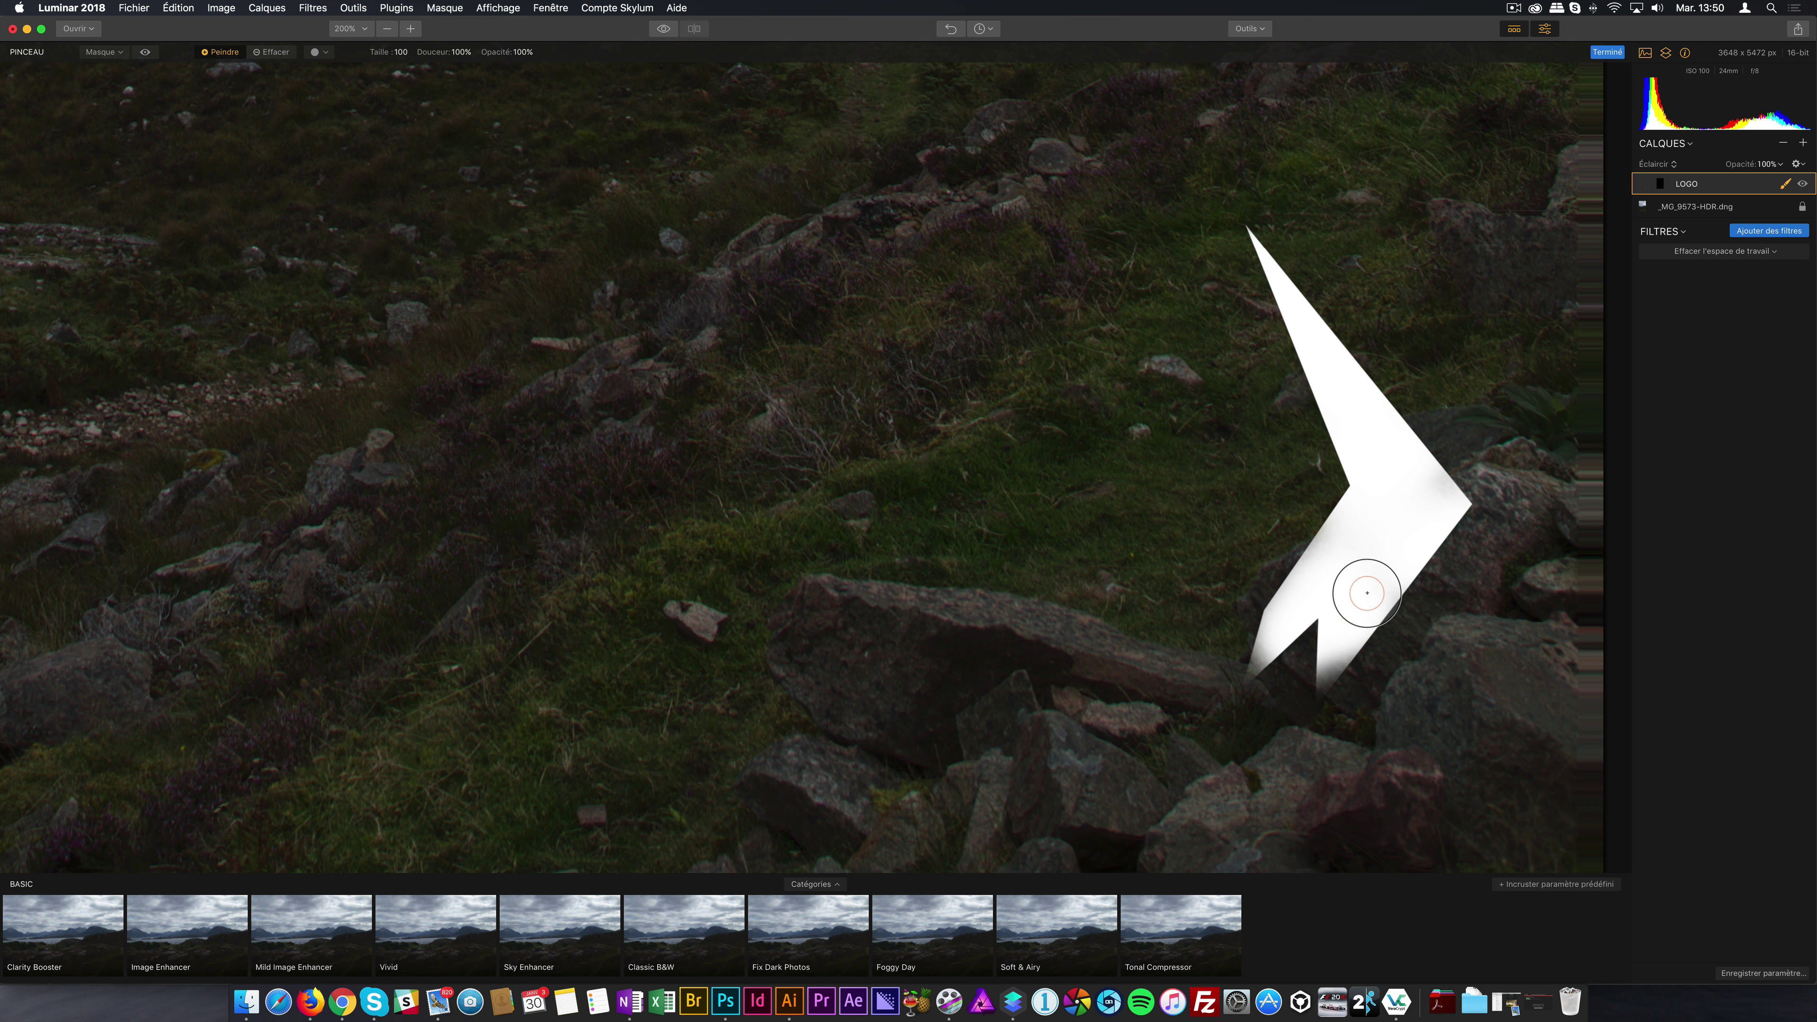
key("super+z")
key("super+z")
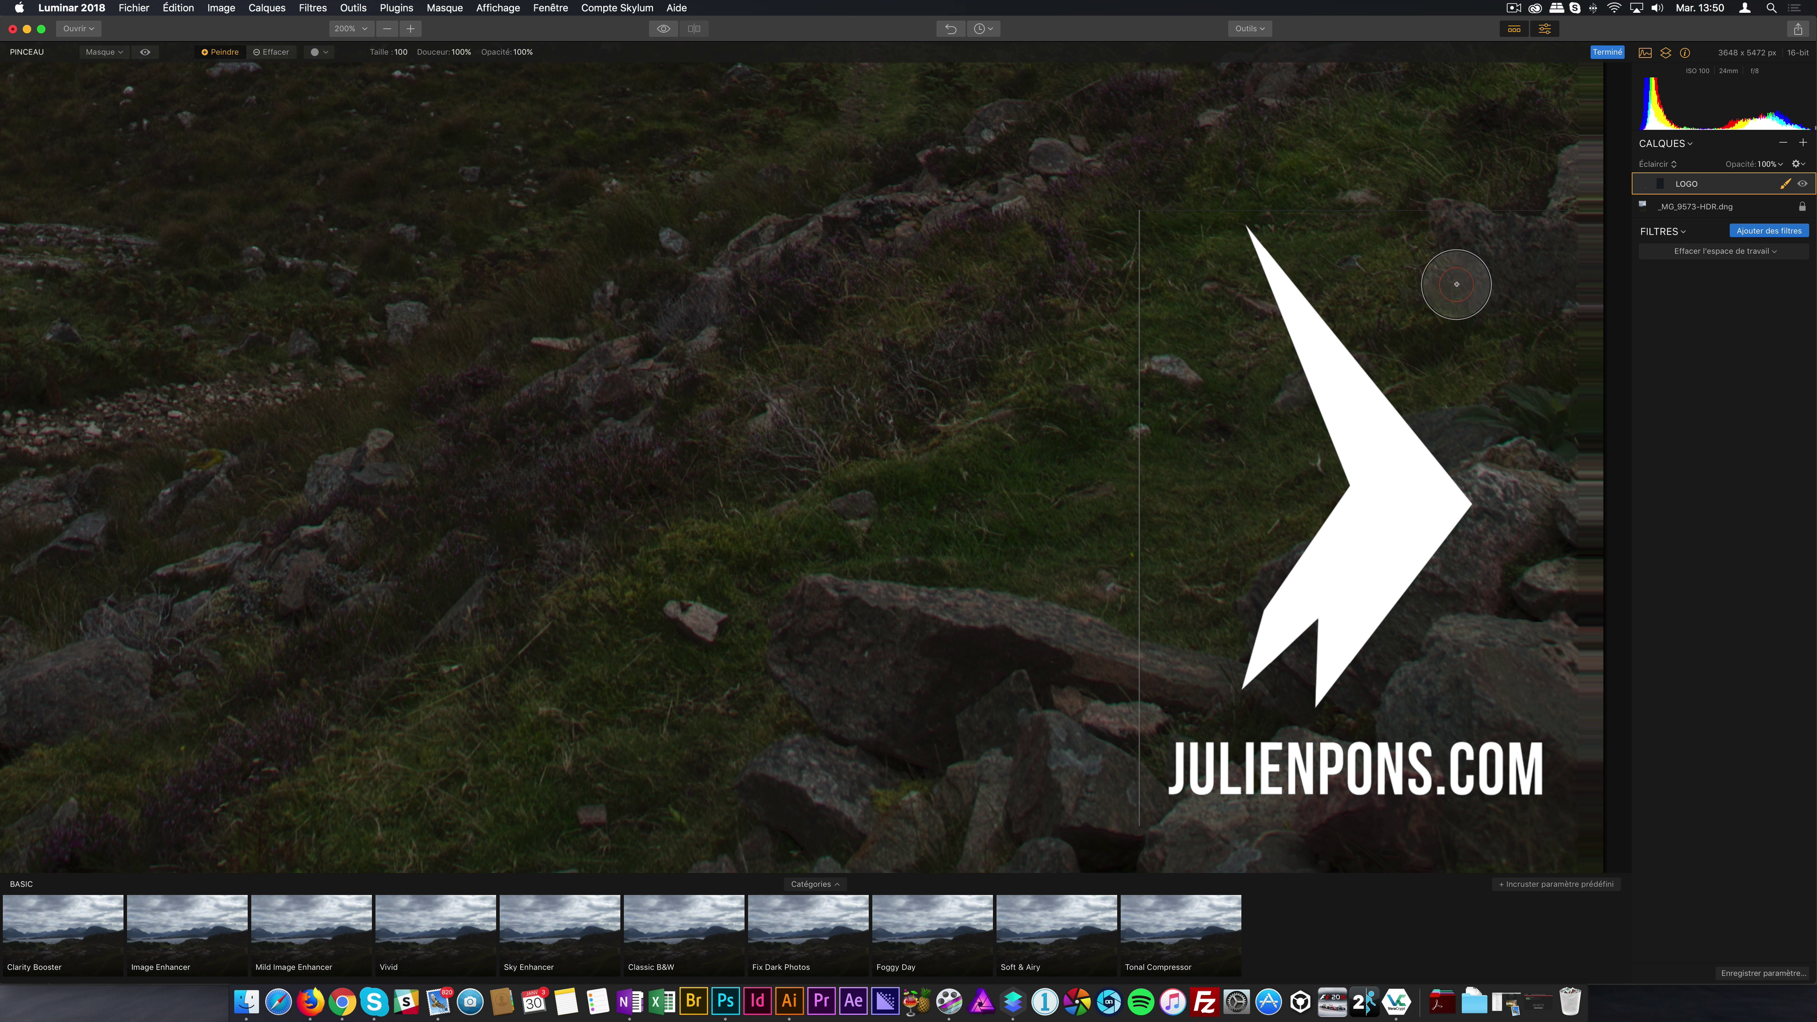
Step: Mask out the thin vertical line beside the logo on the LOGO layer, using the Effacer brush at size 24
left_click(1785, 185)
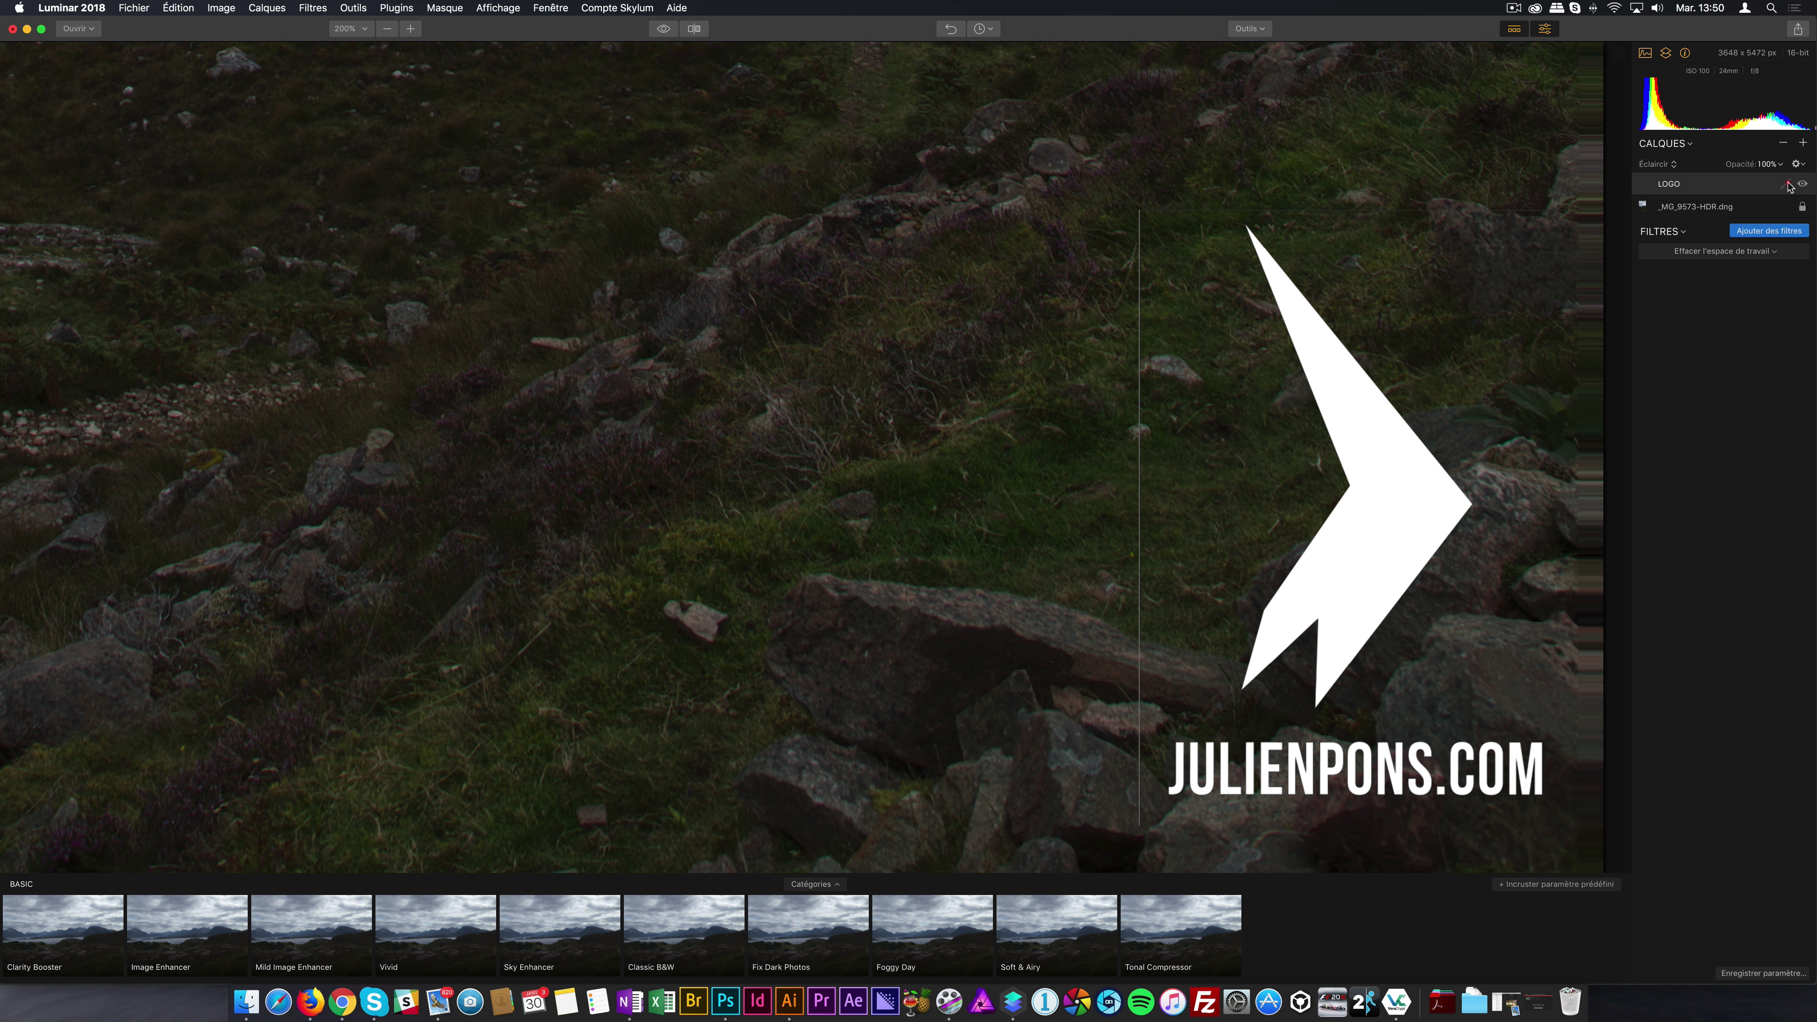
left_click(1744, 202)
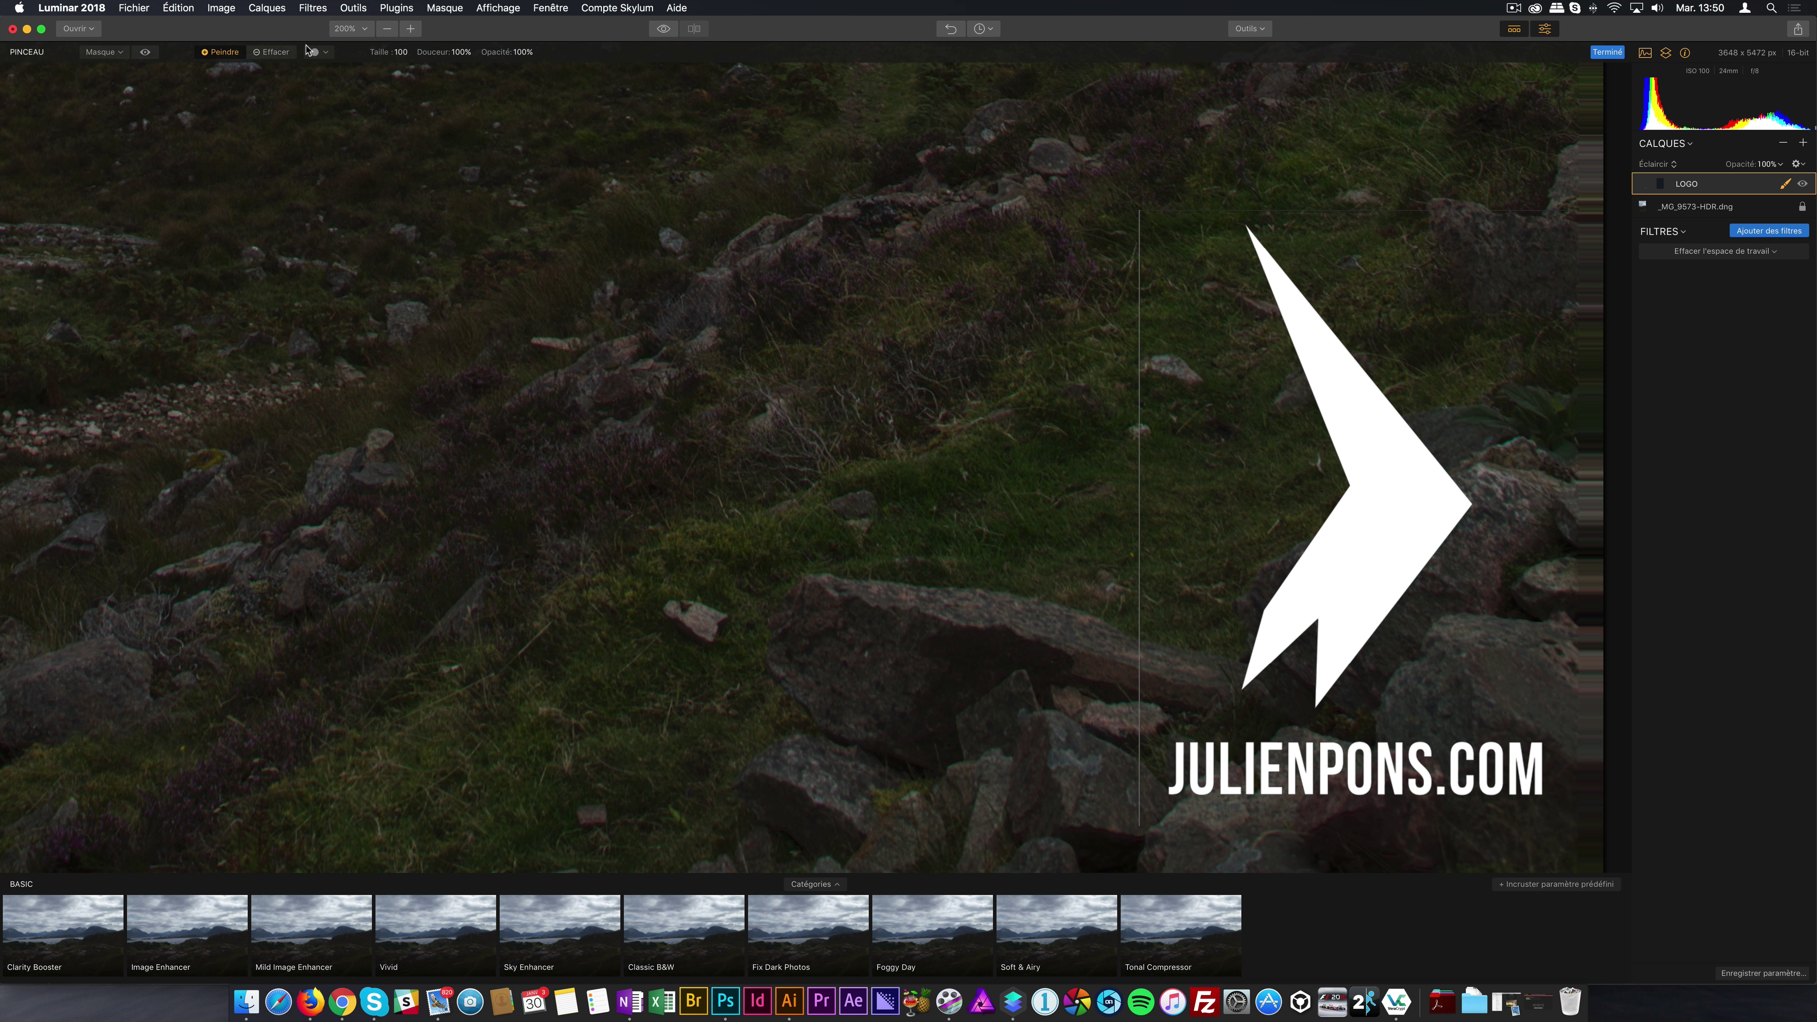
left_click(272, 52)
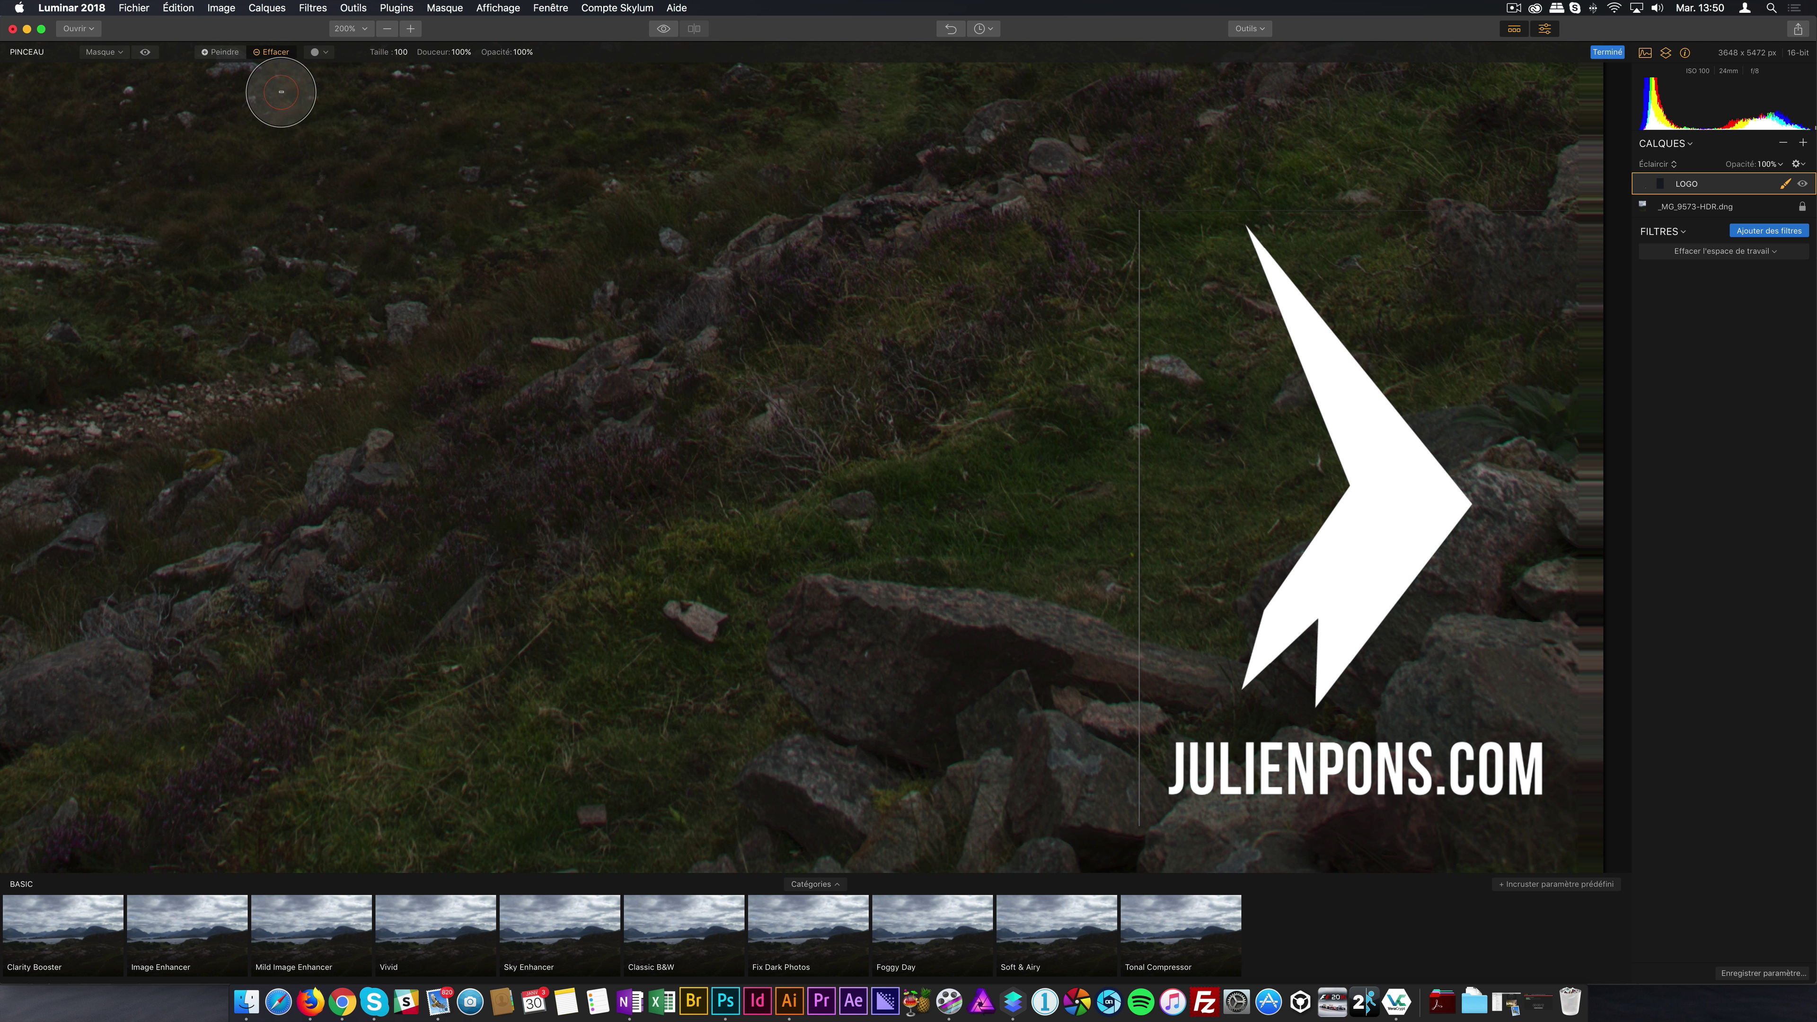
left_click_drag(383, 54, 351, 53)
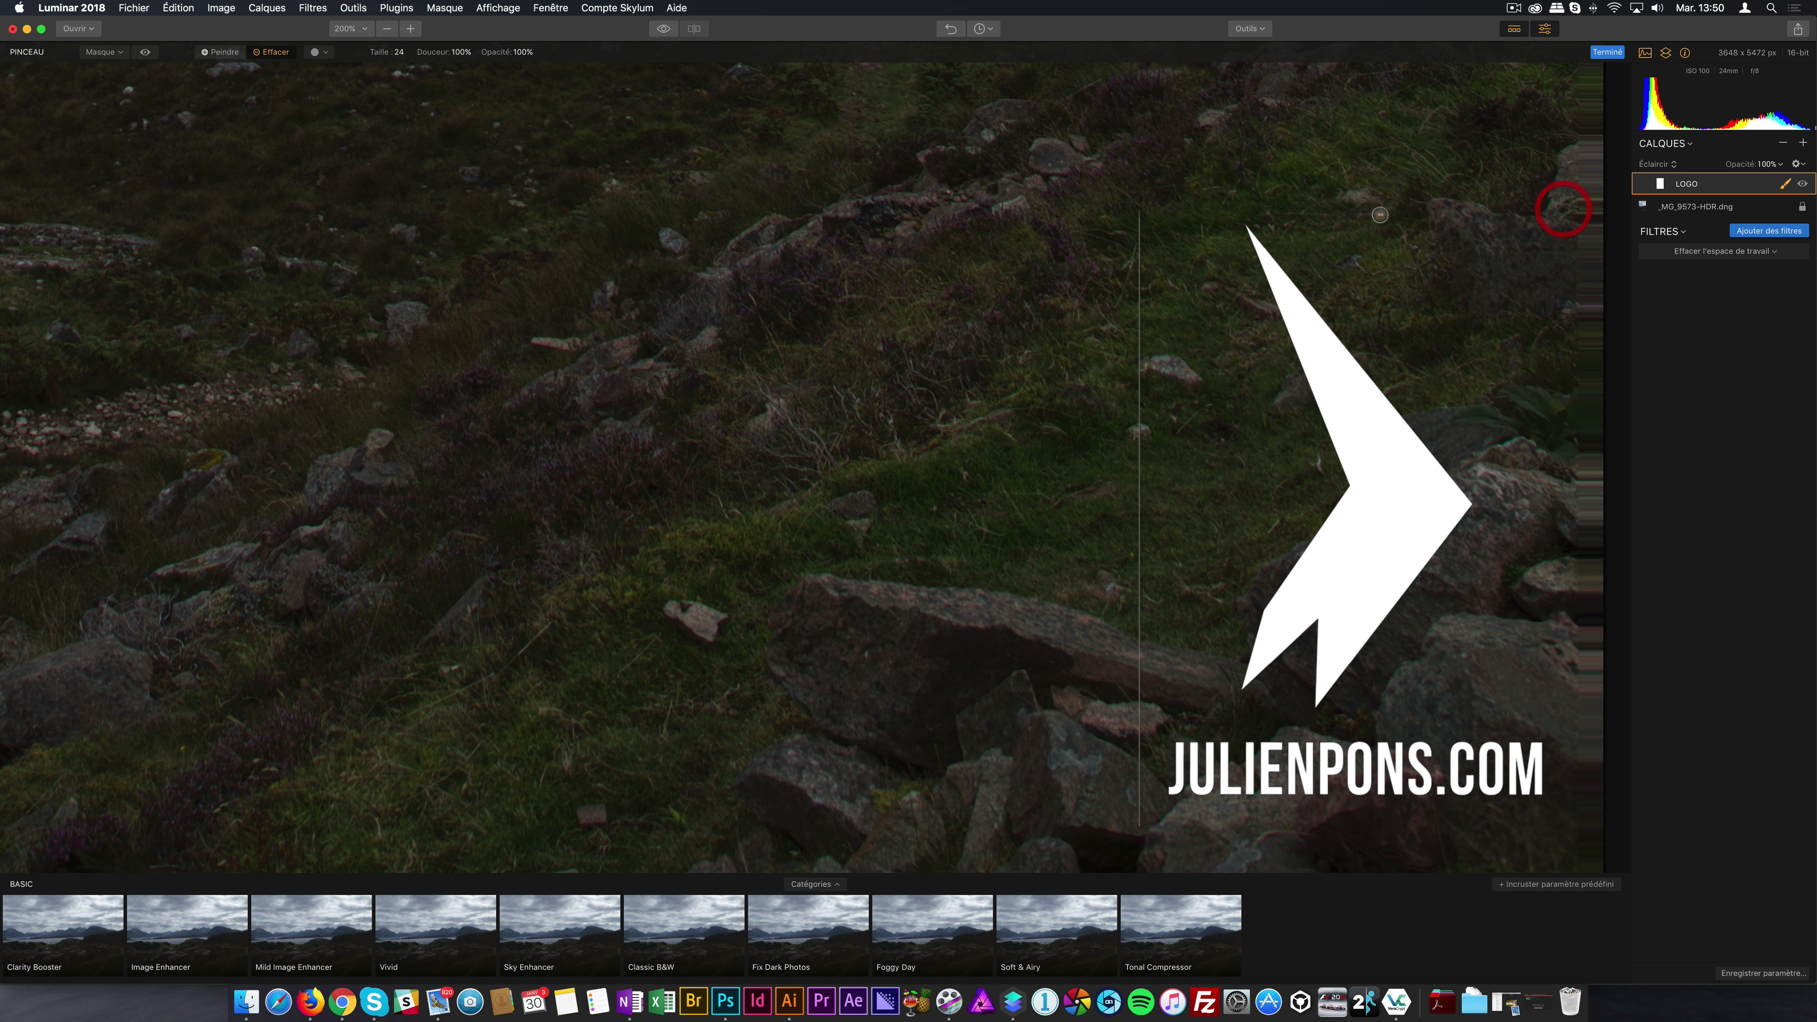
left_click_drag(1145, 214, 1137, 413)
mouse_move(1145, 338)
left_mouse_down()
mouse_move(1147, 604)
mouse_move(1129, 613)
mouse_move(1143, 454)
mouse_move(1145, 549)
left_mouse_up()
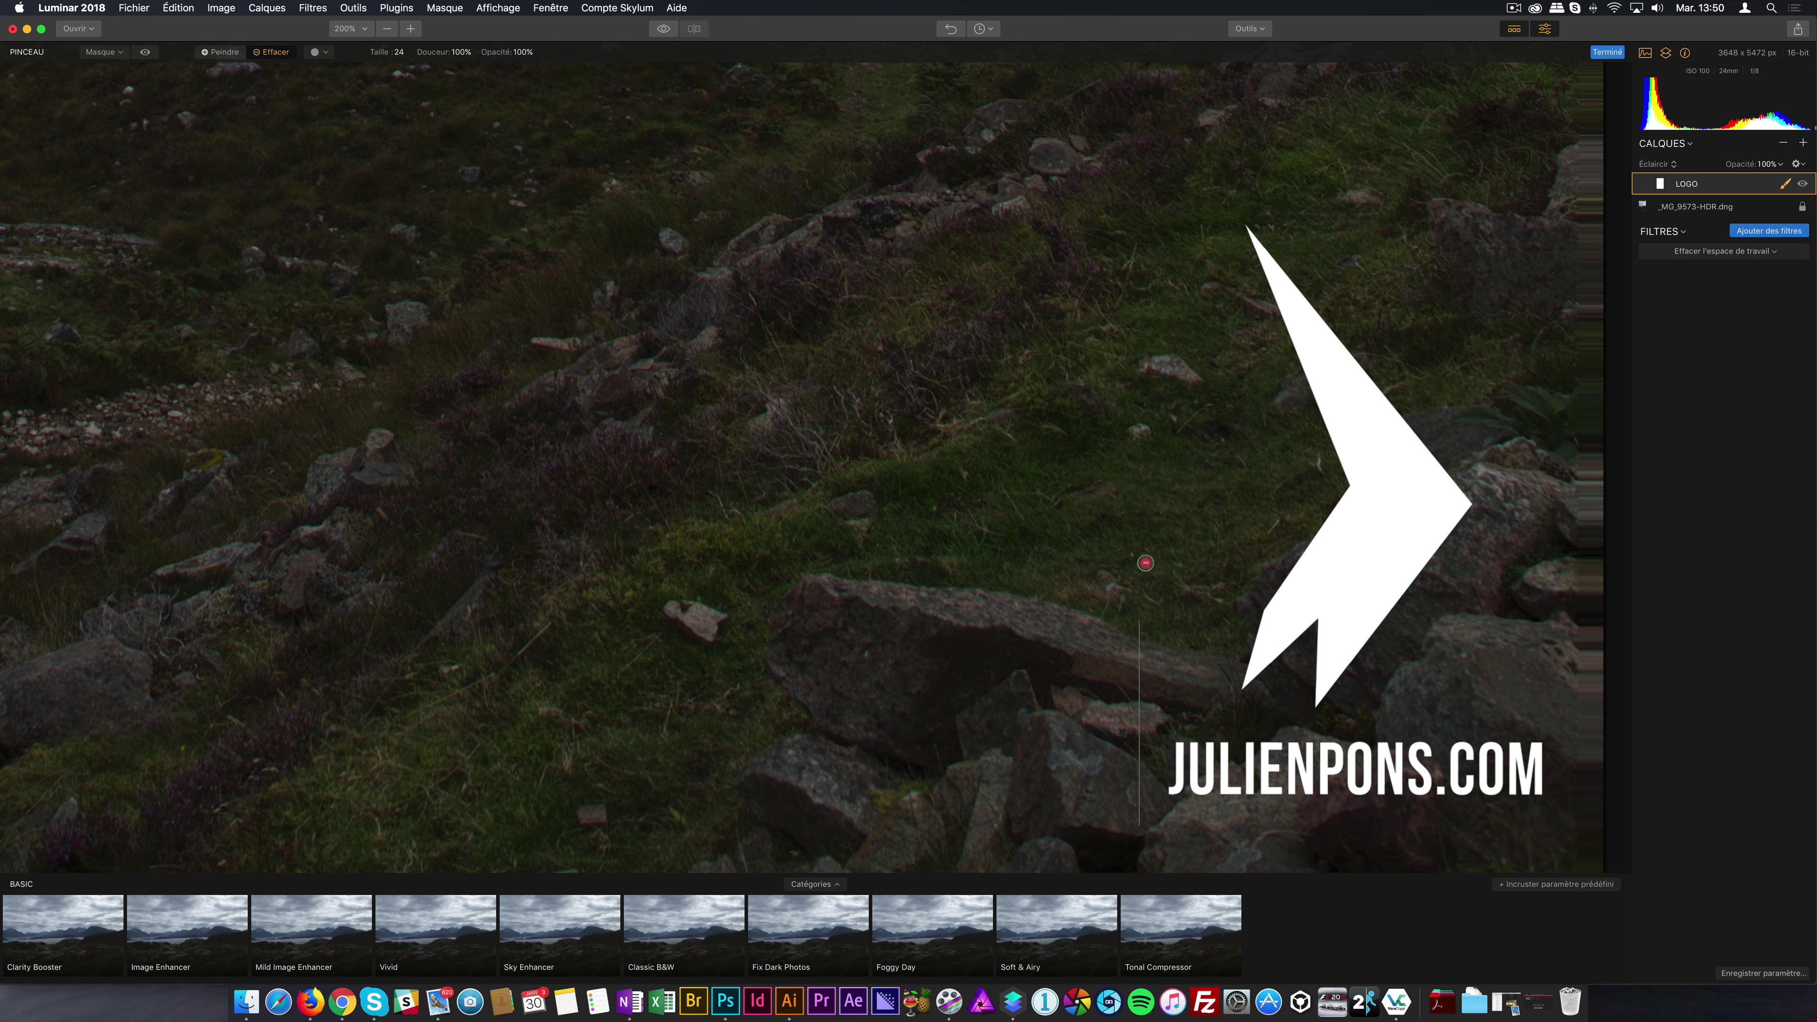
mouse_move(1146, 650)
left_mouse_down()
mouse_move(1141, 835)
mouse_move(1137, 691)
left_mouse_up()
left_click_drag(1143, 432, 1140, 750)
Step: Check the whole photo with its logo at 25% zoom and start adding a new image layer
left_click(386, 29)
left_click(386, 28)
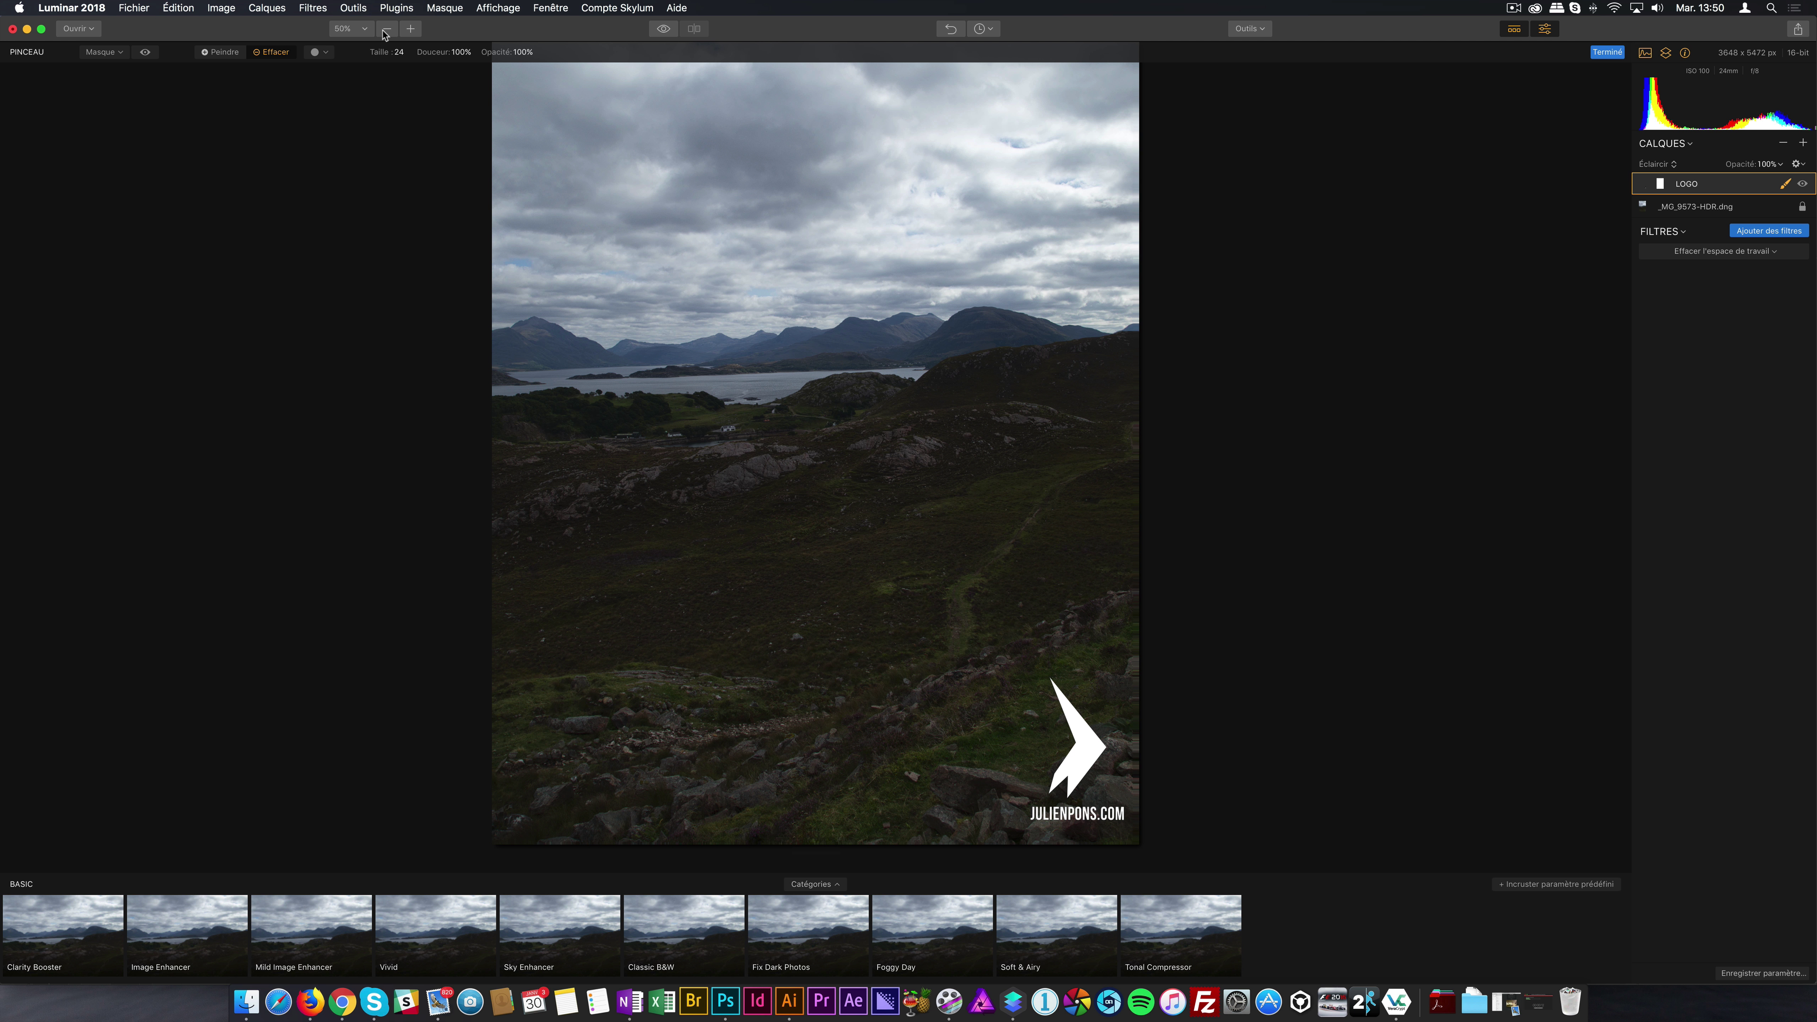
left_click(384, 31)
left_click(400, 31)
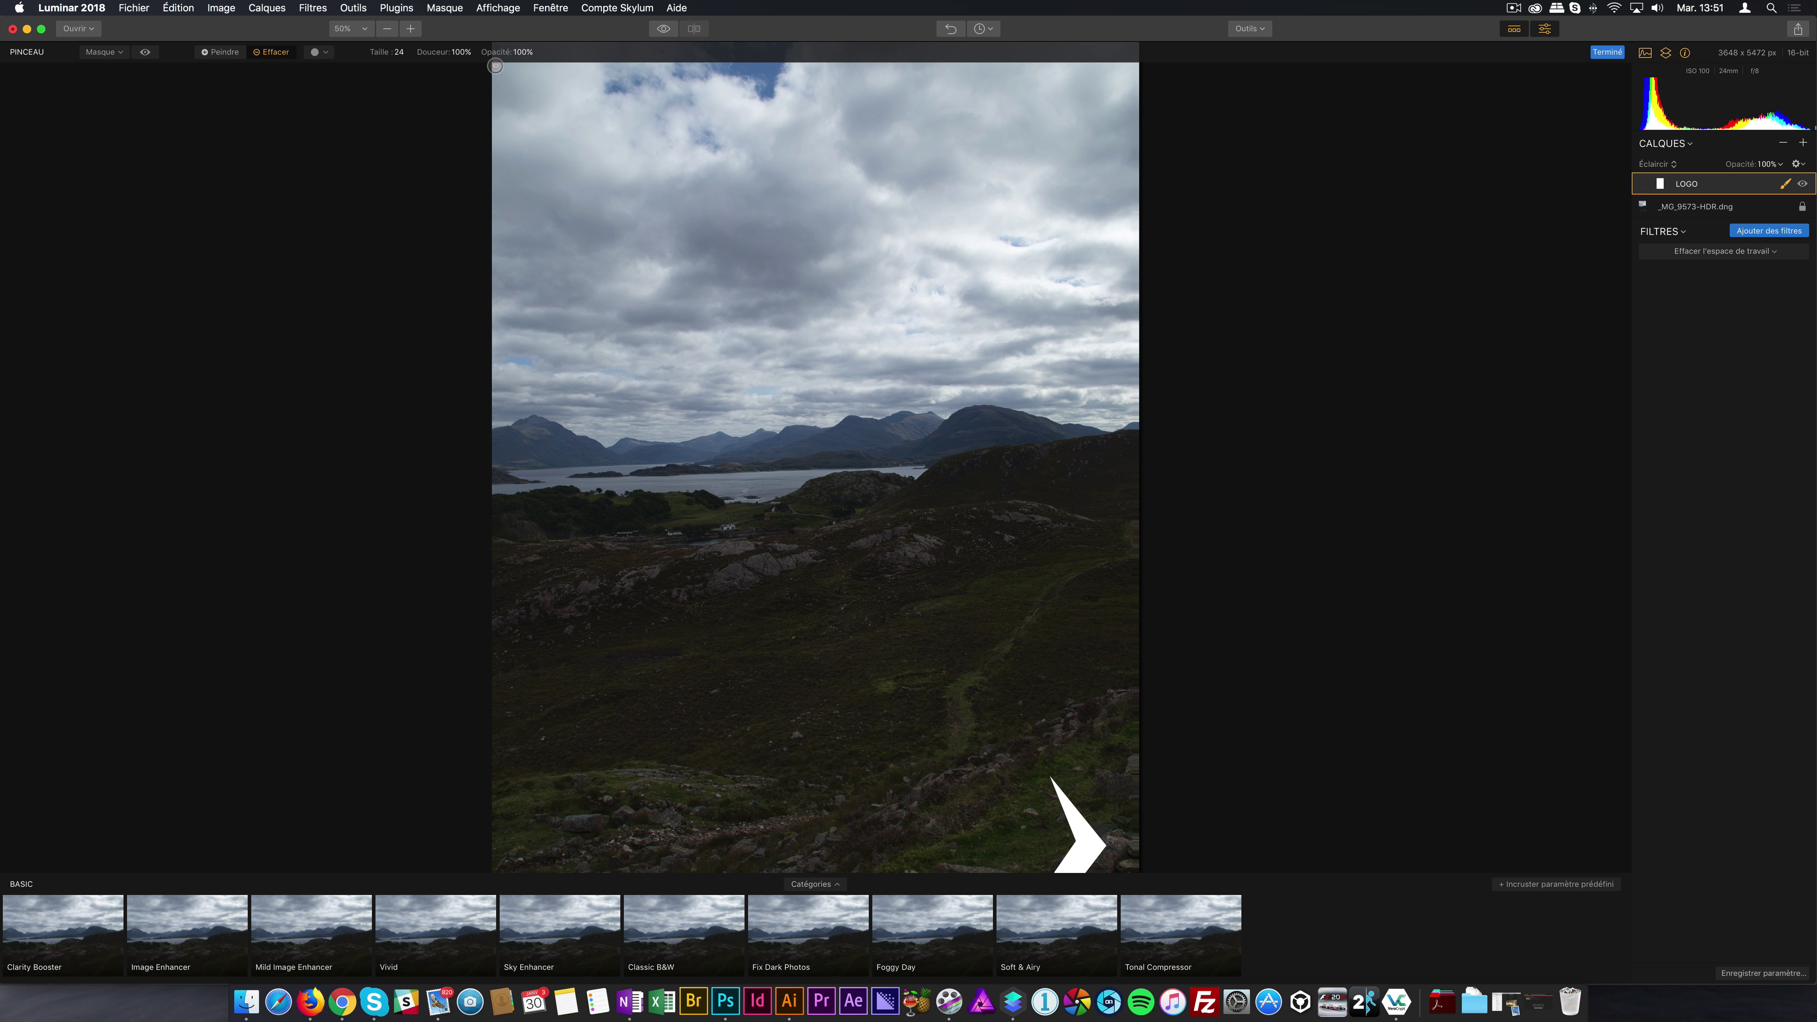
left_click(387, 29)
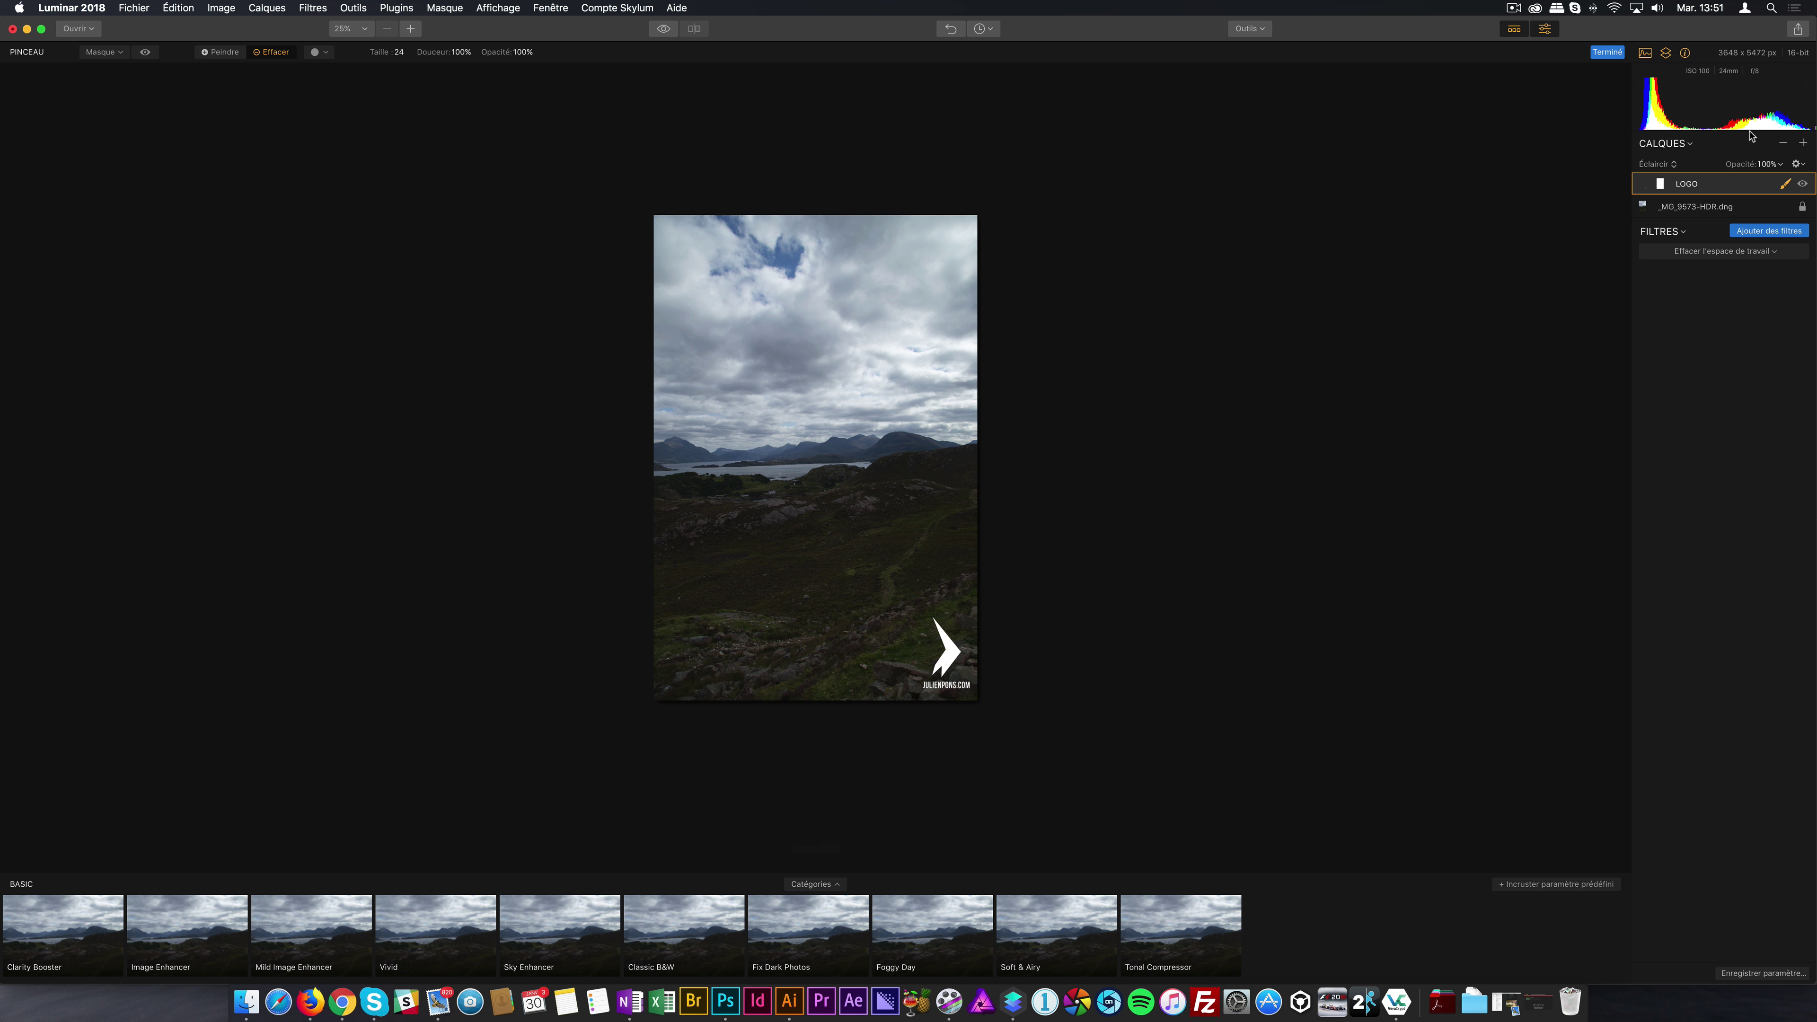
left_click(1804, 144)
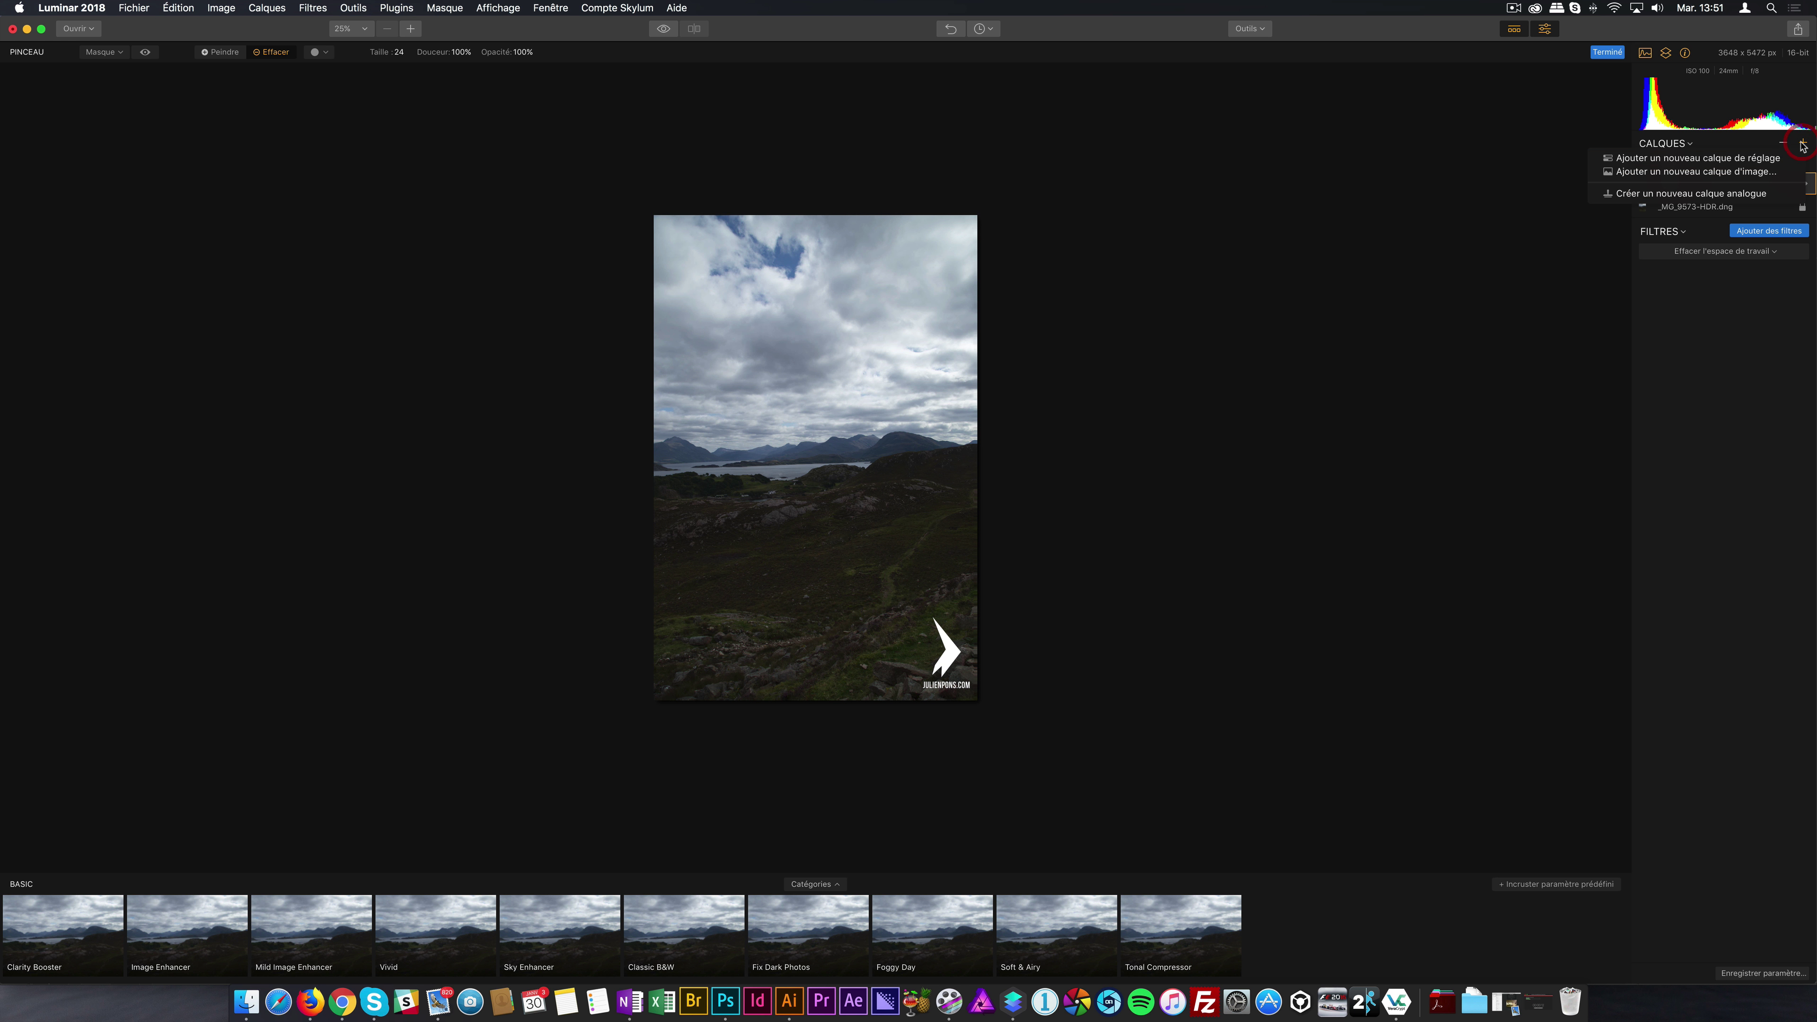
left_click(1758, 174)
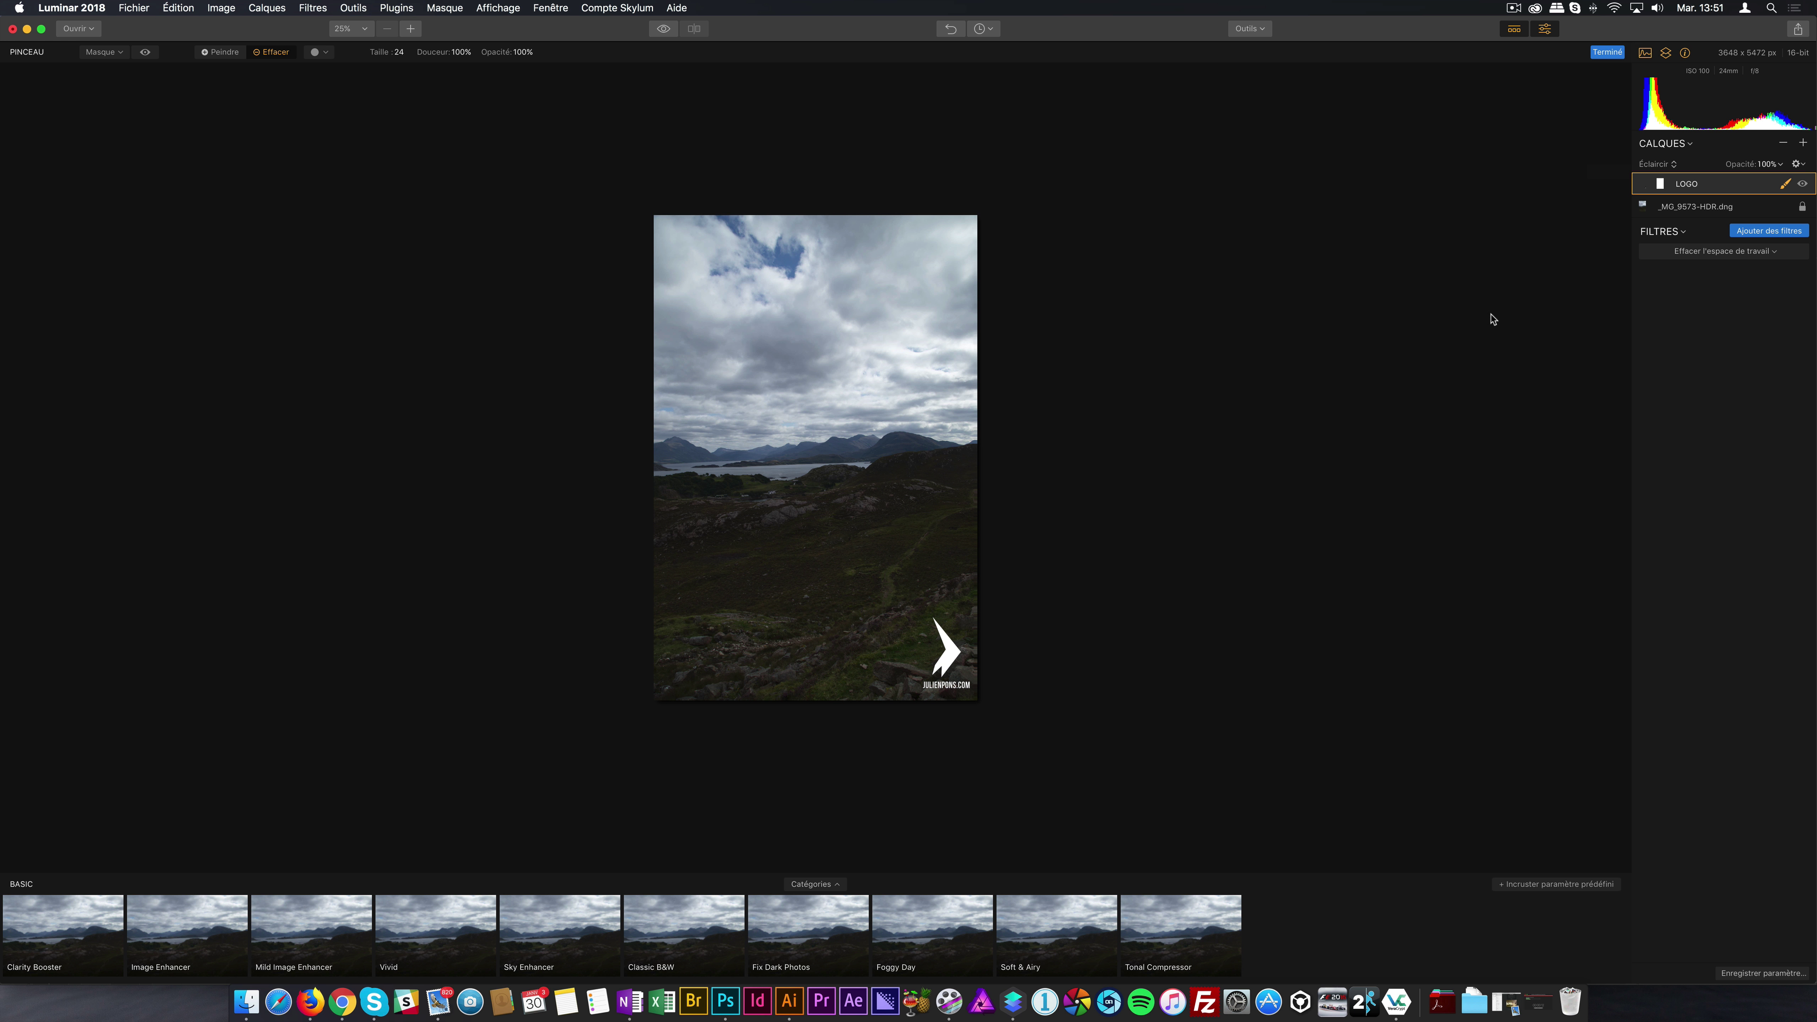